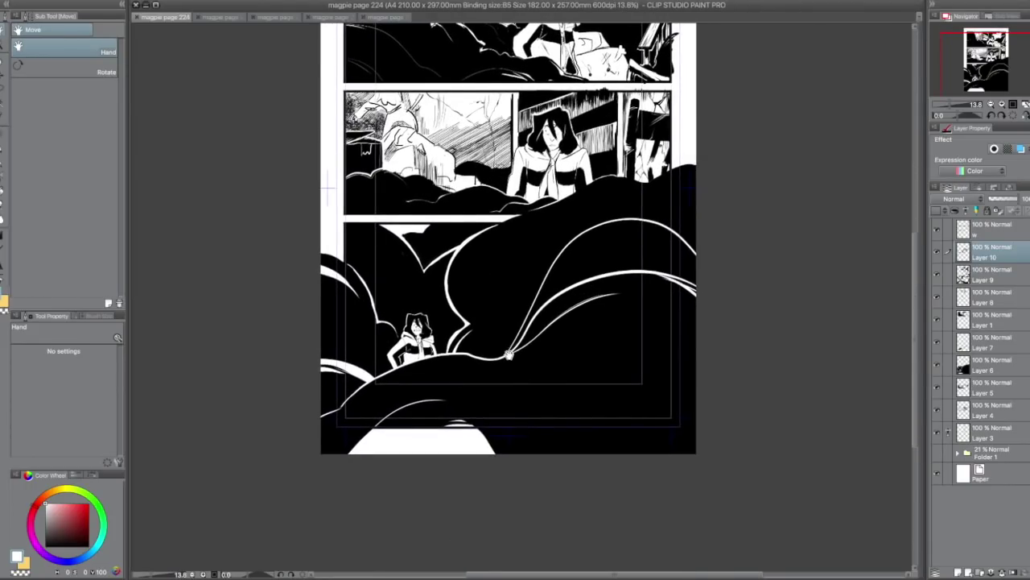
# - Switch to magpie page 225 and add a new layer directly above Layer 4
pyautogui.scroll(5, 509, 354)
pyautogui.click(225, 17)
pyautogui.scroll(2, 562, 297)
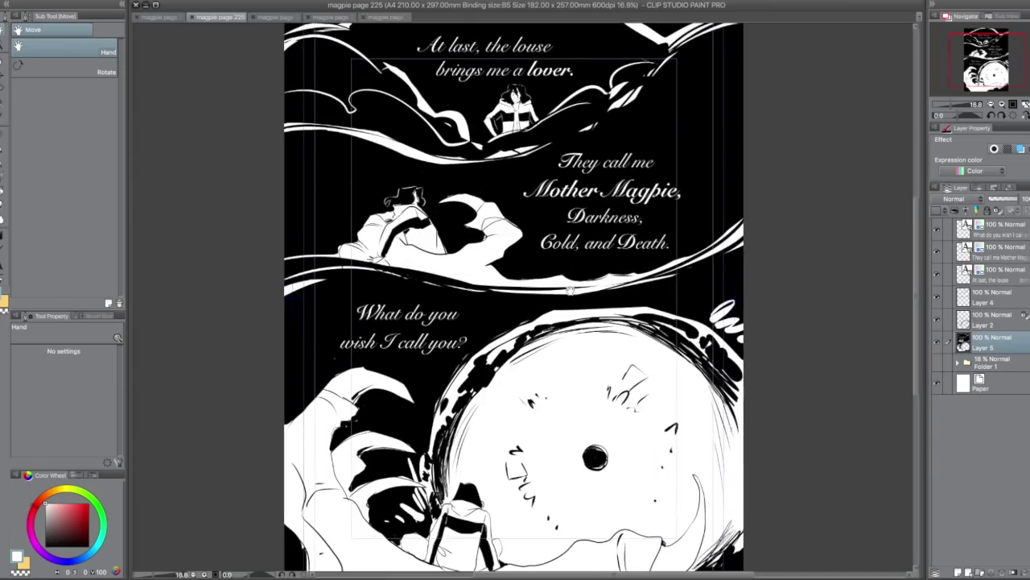
pyautogui.scroll(2, 570, 289)
pyautogui.moveTo(531, 230); pyautogui.dragTo(561, 429)
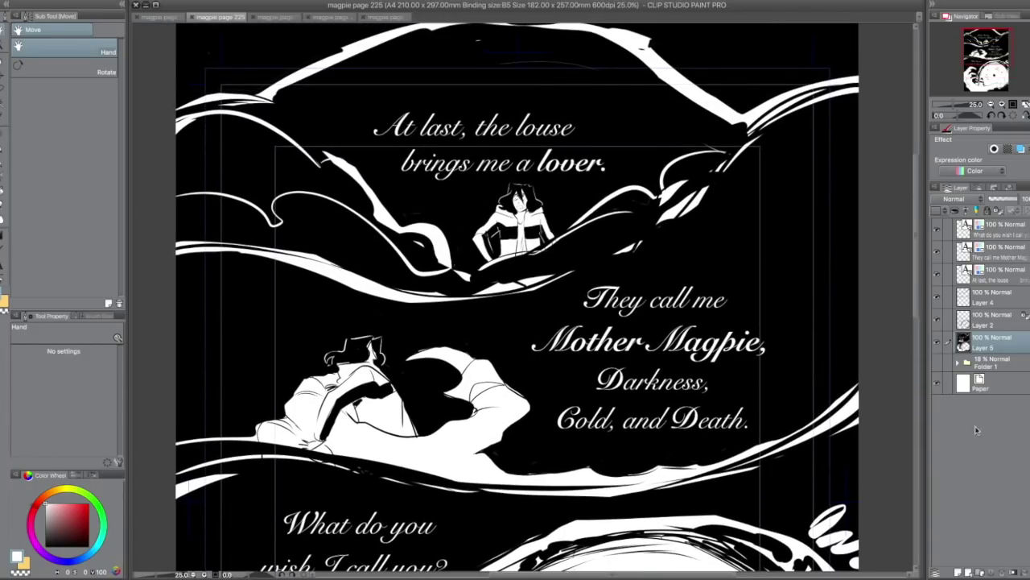
pyautogui.click(997, 296)
pyautogui.click(957, 570)
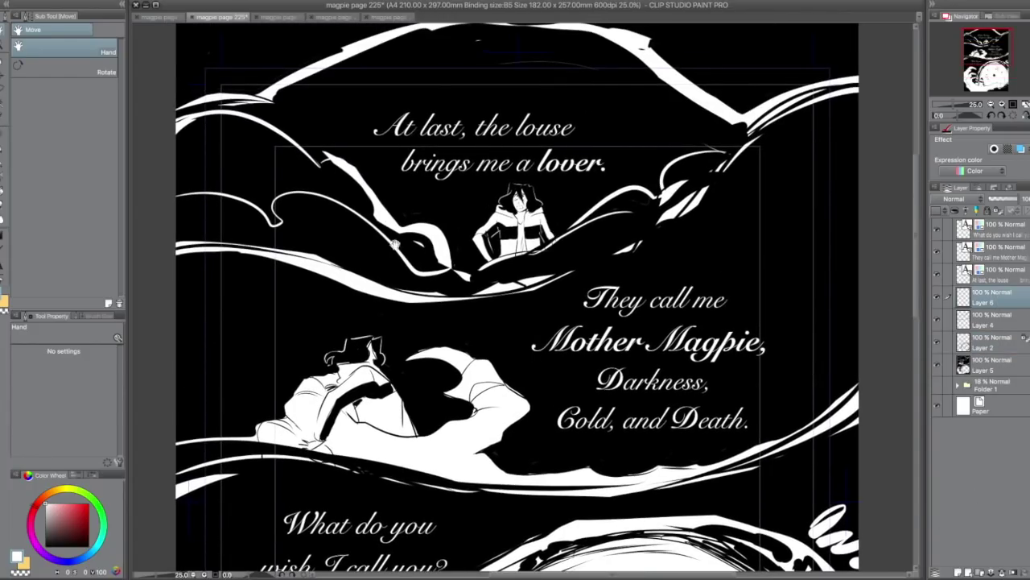
# - Paint over the thick white arc's left slope in the first panel with a black G-pen at size 170
pyautogui.moveTo(394, 245); pyautogui.dragTo(439, 302)
pyautogui.press('p')
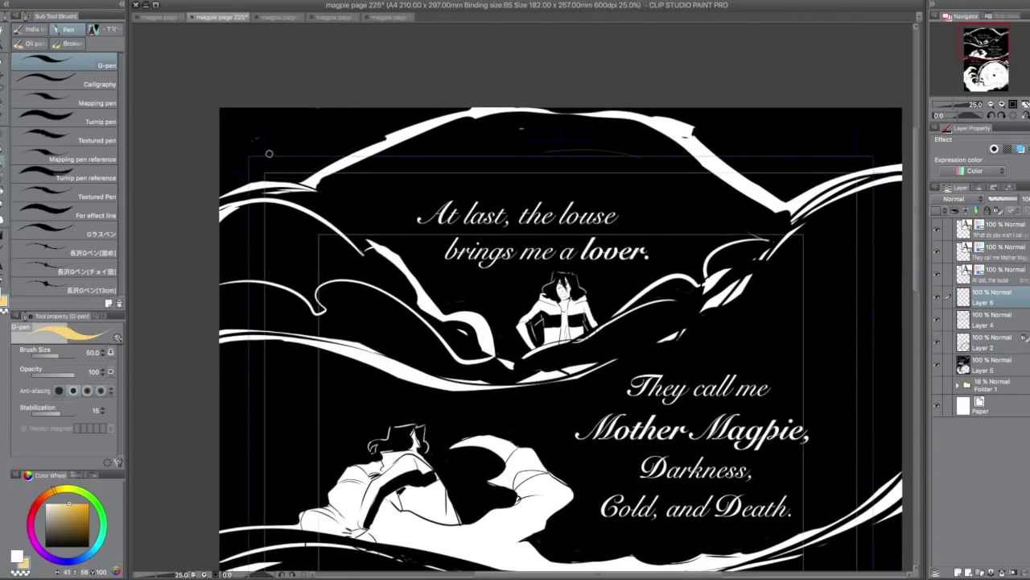
pyautogui.moveTo(57, 515); pyautogui.dragTo(45, 548)
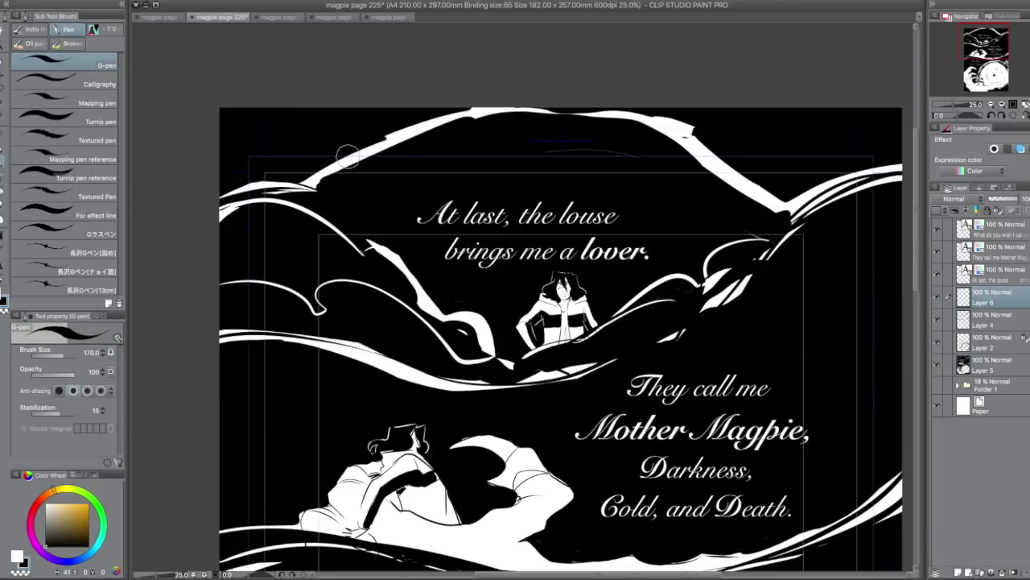
pyautogui.moveTo(299, 182)
pyautogui.mouseDown()
pyautogui.moveTo(385, 132)
pyautogui.moveTo(516, 99)
pyautogui.mouseUp()
pyautogui.moveTo(387, 133)
pyautogui.mouseDown()
pyautogui.moveTo(499, 103)
pyautogui.moveTo(338, 174)
pyautogui.mouseUp()
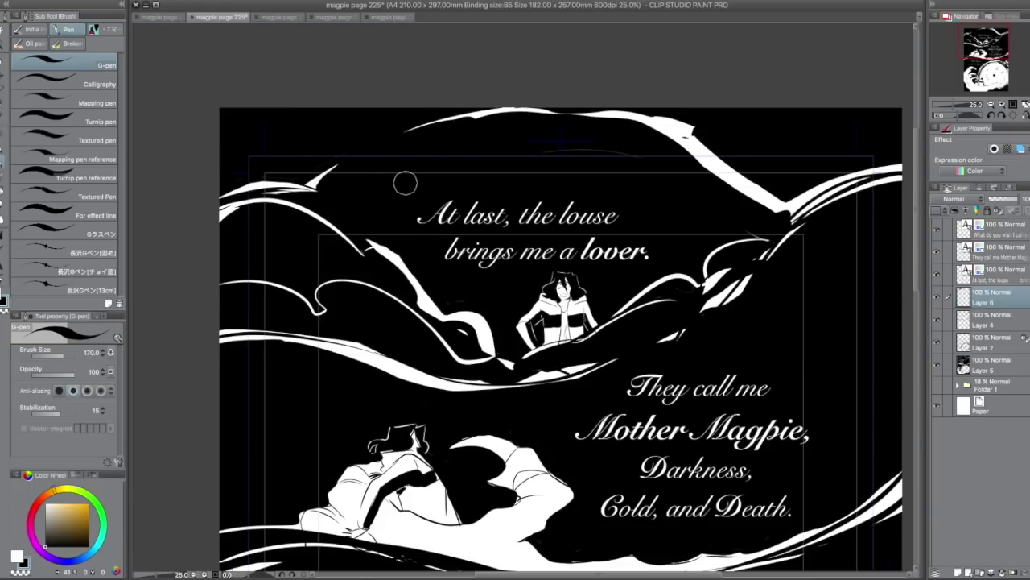
# - Redraw the arc above the first caption as a thin white line and trim its right slope in black
pyautogui.press('x')
pyautogui.moveTo(321, 178)
pyautogui.mouseDown()
pyautogui.moveTo(419, 126)
pyautogui.moveTo(614, 112)
pyautogui.mouseUp()
pyautogui.press('x')
pyautogui.moveTo(786, 191)
pyautogui.mouseDown()
pyautogui.moveTo(760, 185)
pyautogui.moveTo(668, 116)
pyautogui.mouseUp()
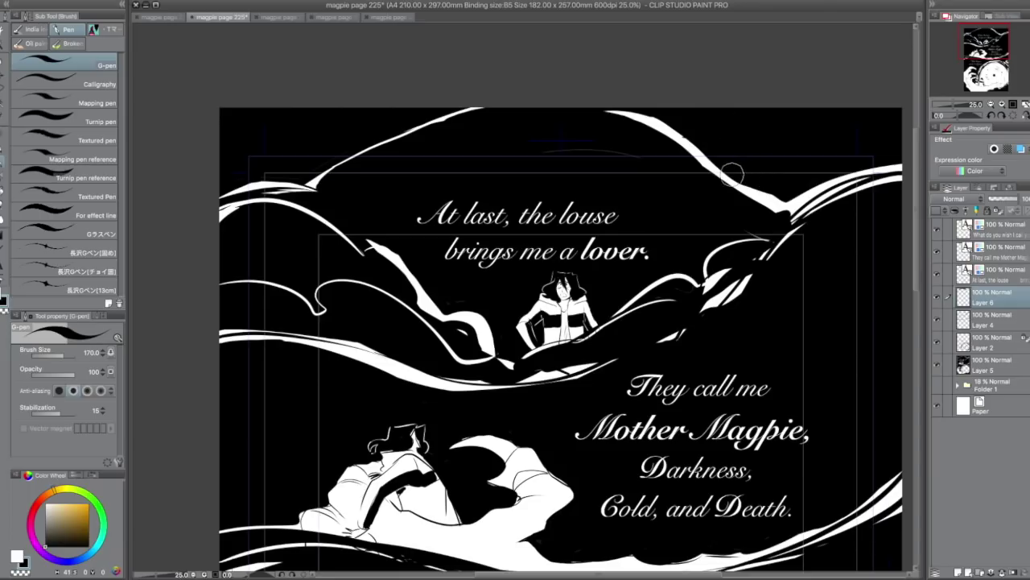
# - Add white G-pen contour strokes around the junction at the arc's left foot and along its left slope
pyautogui.press('b')
pyautogui.press('p')
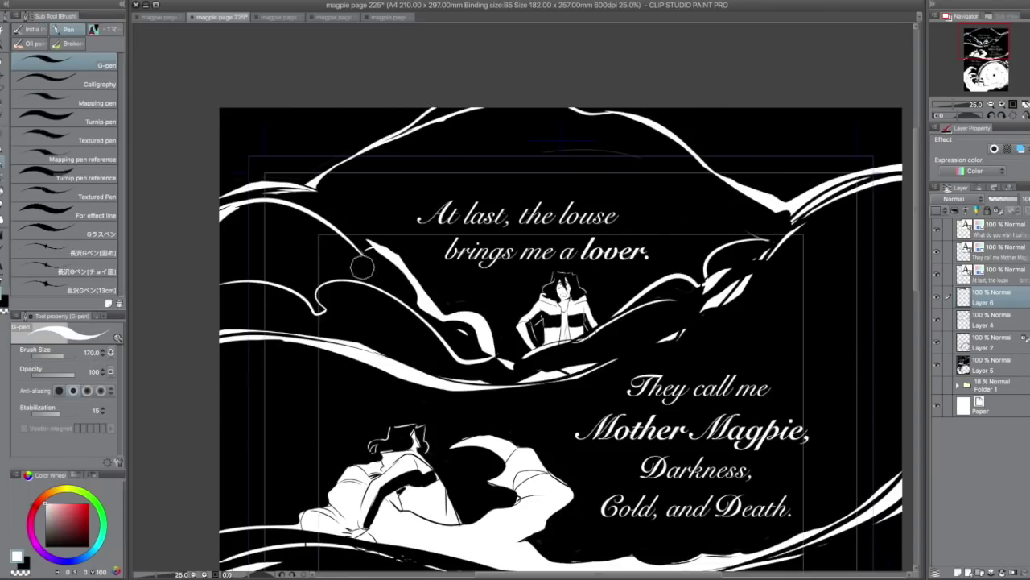
pyautogui.moveTo(304, 187); pyautogui.dragTo(206, 233)
pyautogui.moveTo(266, 194); pyautogui.dragTo(404, 225)
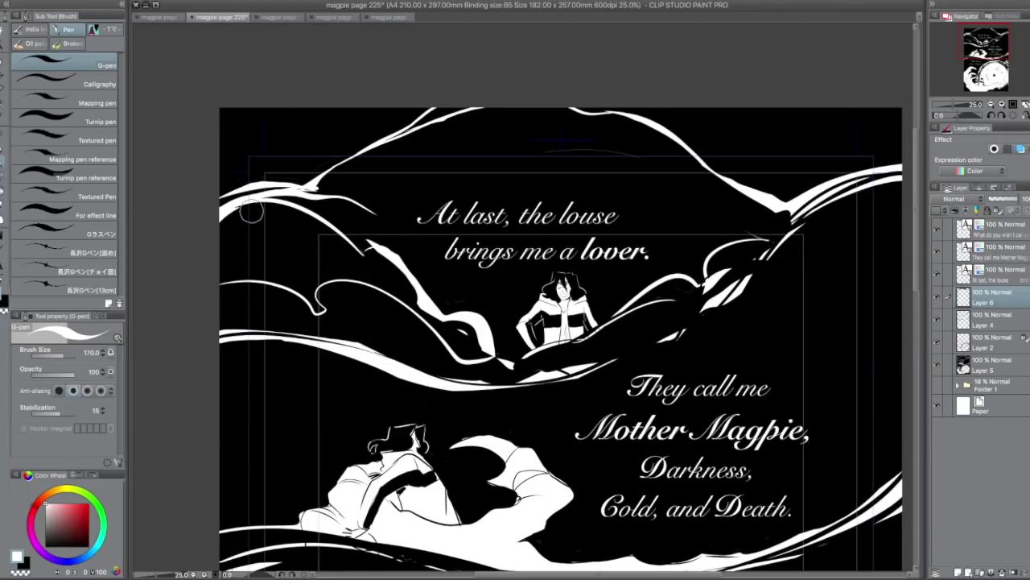
pyautogui.moveTo(315, 188); pyautogui.dragTo(386, 141)
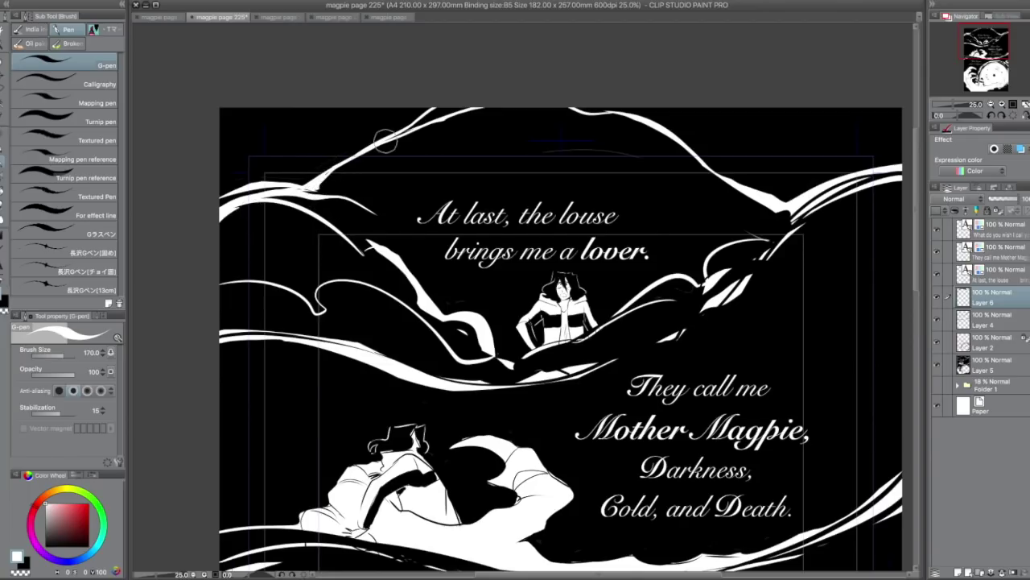
pyautogui.moveTo(332, 168)
pyautogui.mouseDown()
pyautogui.moveTo(459, 121)
pyautogui.moveTo(465, 108)
pyautogui.moveTo(446, 122)
pyautogui.moveTo(467, 116)
pyautogui.mouseUp()
# - Thin the heavy white cloud contour sloping down to the left of the standing figure using black
pyautogui.press('x')
pyautogui.press('space')
pyautogui.moveTo(452, 281); pyautogui.dragTo(405, 199)
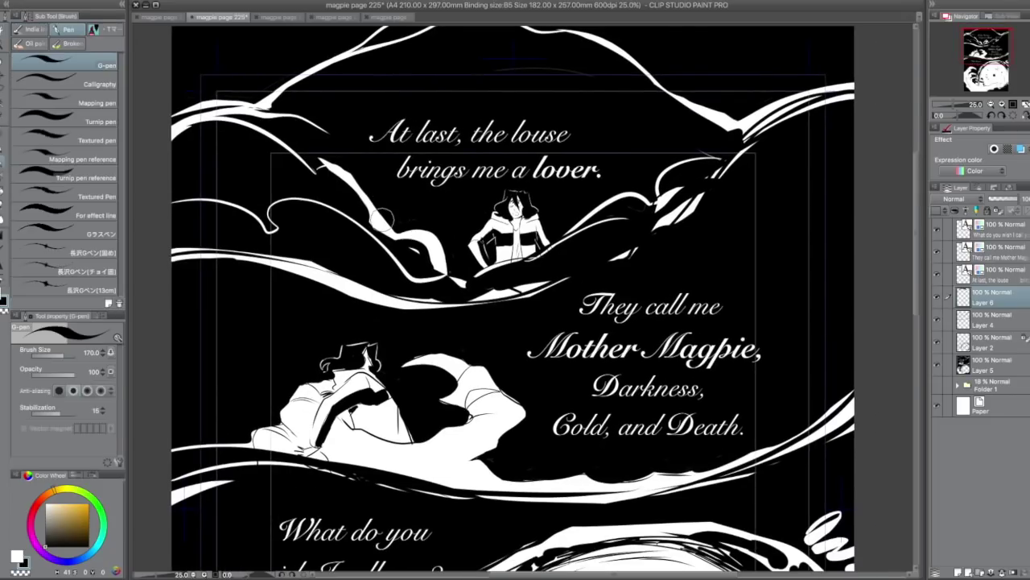
pyautogui.moveTo(319, 167)
pyautogui.mouseDown()
pyautogui.moveTo(349, 188)
pyautogui.moveTo(433, 152)
pyautogui.moveTo(394, 207)
pyautogui.moveTo(339, 170)
pyautogui.moveTo(387, 210)
pyautogui.mouseUp()
pyautogui.press('super+z')
pyautogui.moveTo(349, 172)
pyautogui.mouseDown()
pyautogui.moveTo(379, 224)
pyautogui.moveTo(362, 190)
pyautogui.moveTo(326, 178)
pyautogui.mouseUp()
pyautogui.press('x')
pyautogui.press('x')
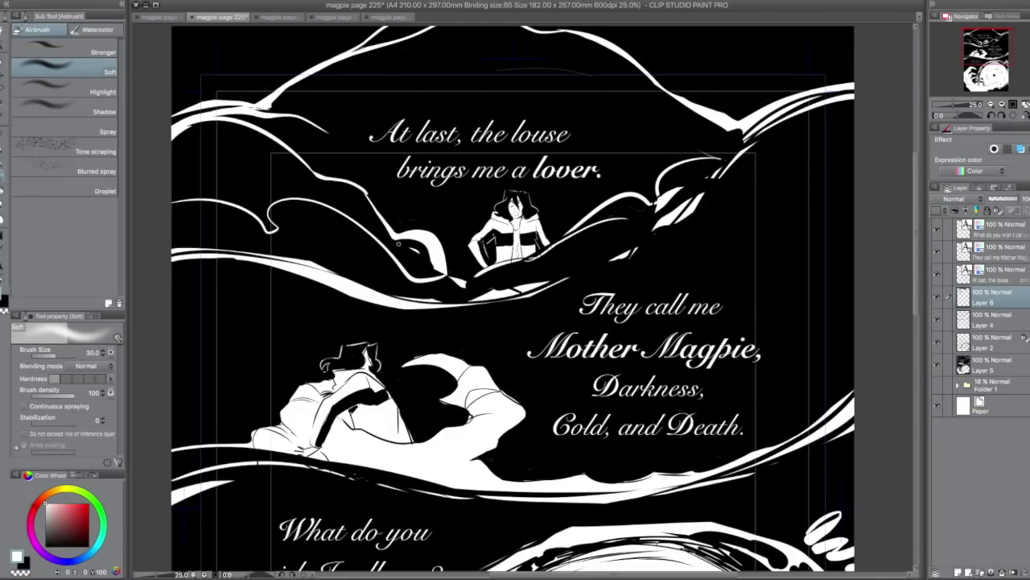
# - Thin the white curl beside the standing figure and draw a clean white contour along the figure's base
pyautogui.moveTo(394, 240); pyautogui.dragTo(445, 268)
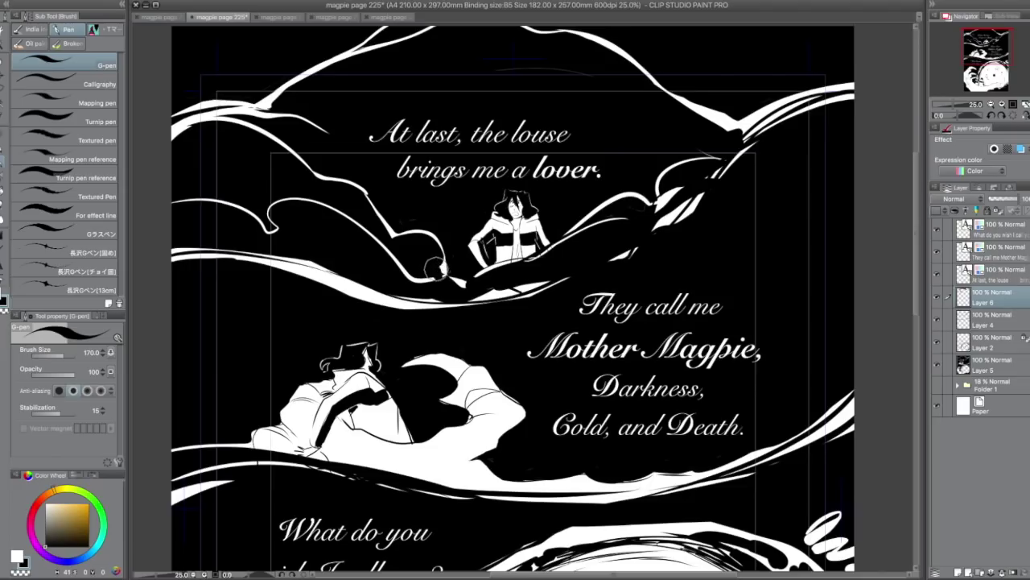
pyautogui.click(463, 284)
pyautogui.press('x')
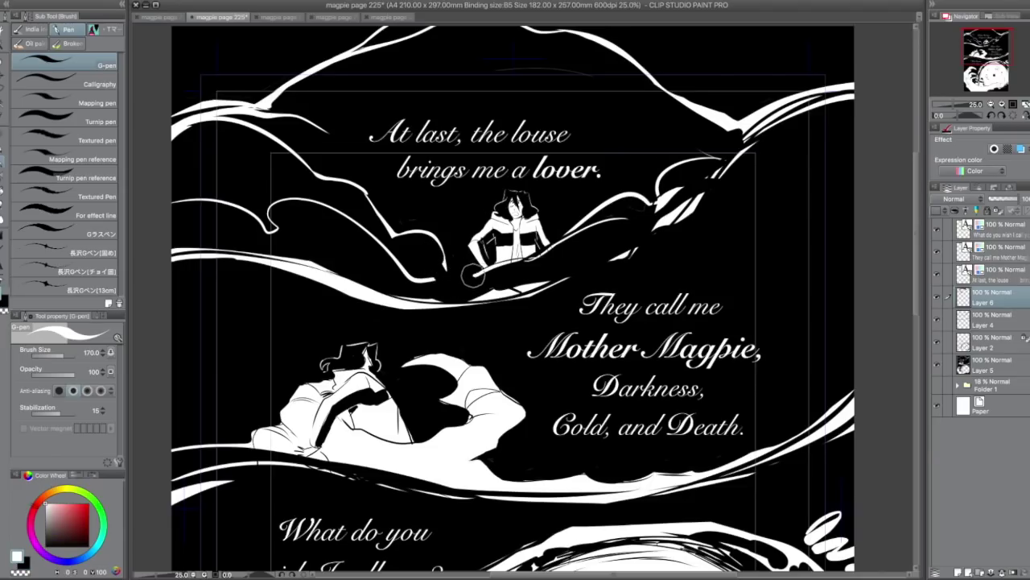
pyautogui.moveTo(524, 259)
pyautogui.mouseDown()
pyautogui.moveTo(590, 236)
pyautogui.moveTo(527, 264)
pyautogui.mouseUp()
pyautogui.press('x')
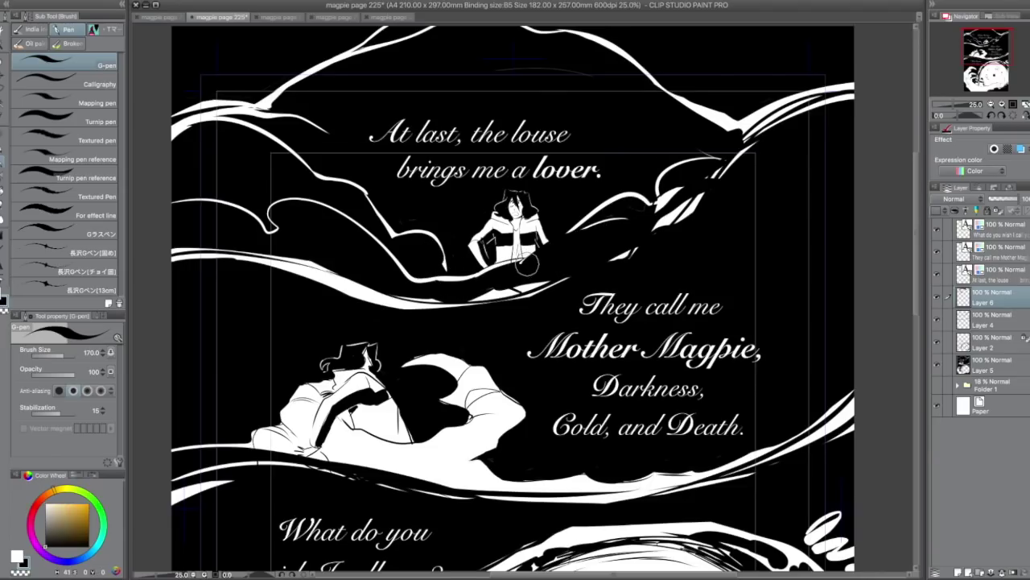
# - Paint out the rough patches on the cloud right of the standing figure and redraw its slope as clean white contours
pyautogui.press('x')
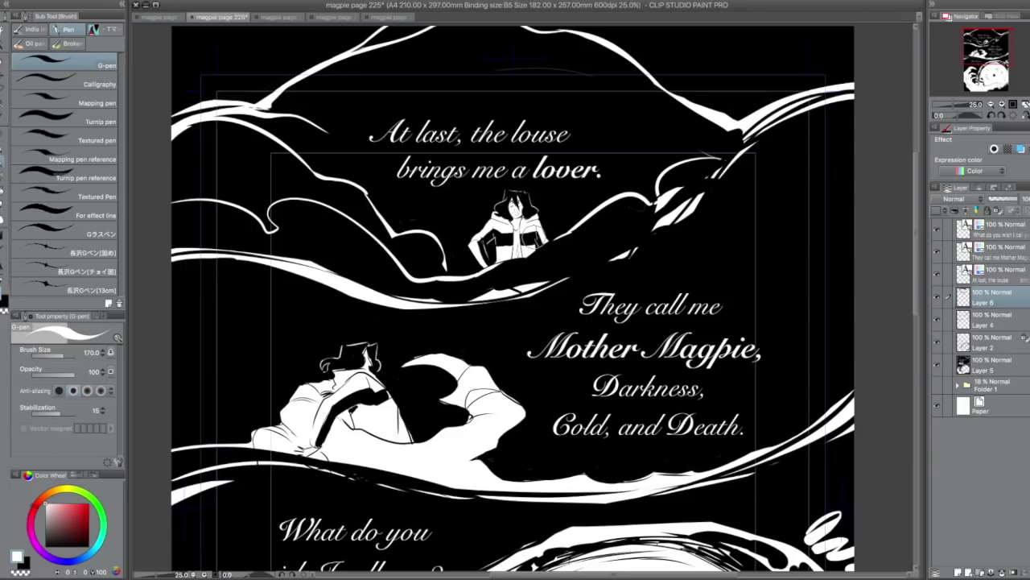
pyautogui.press('x')
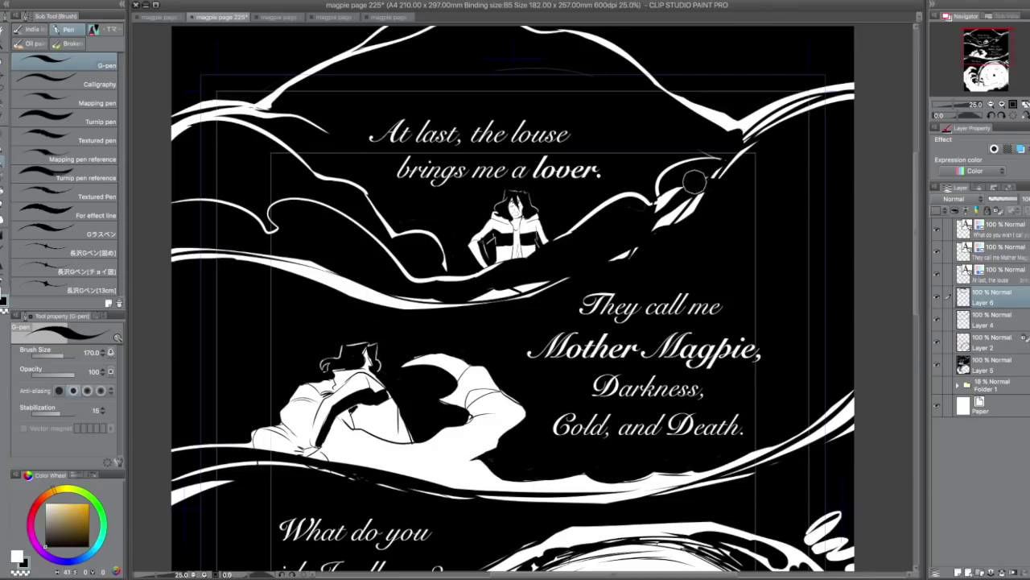
pyautogui.press('x')
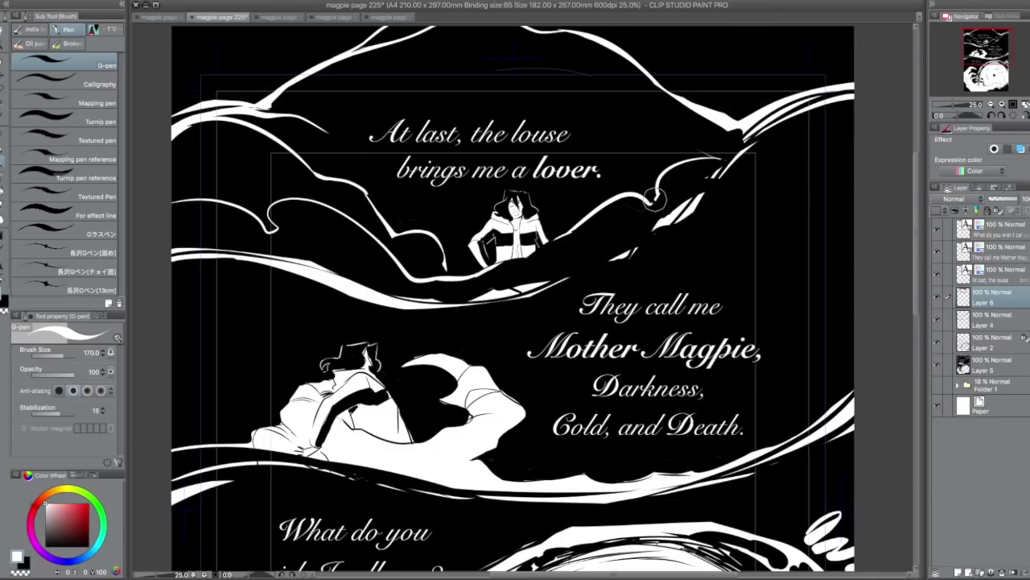
pyautogui.press('x')
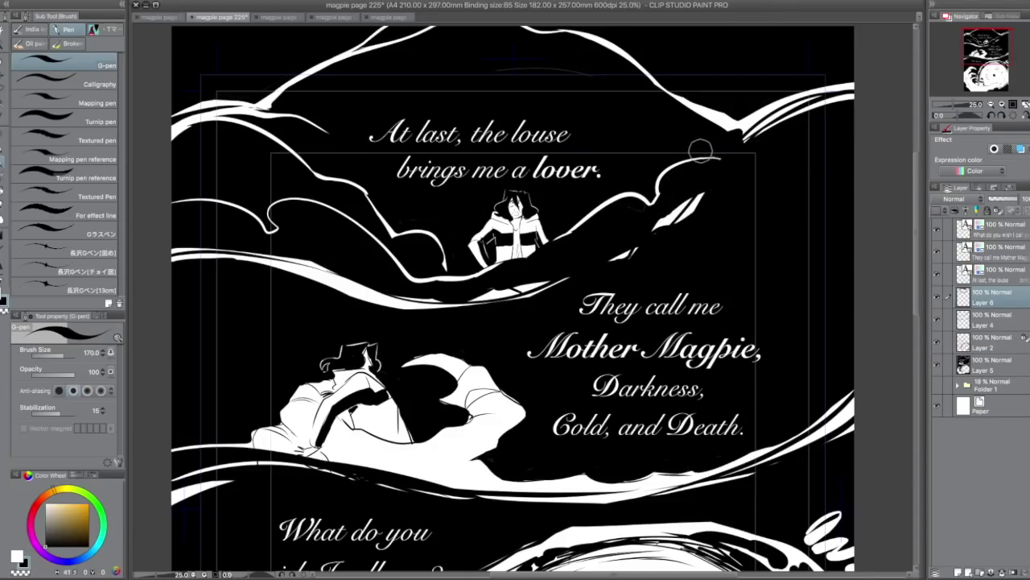
pyautogui.moveTo(727, 161)
pyautogui.mouseDown()
pyautogui.moveTo(638, 245)
pyautogui.moveTo(474, 297)
pyautogui.moveTo(558, 274)
pyautogui.moveTo(369, 278)
pyautogui.moveTo(540, 252)
pyautogui.moveTo(401, 308)
pyautogui.moveTo(576, 252)
pyautogui.moveTo(567, 261)
pyautogui.moveTo(739, 142)
pyautogui.mouseUp()
pyautogui.press('x')
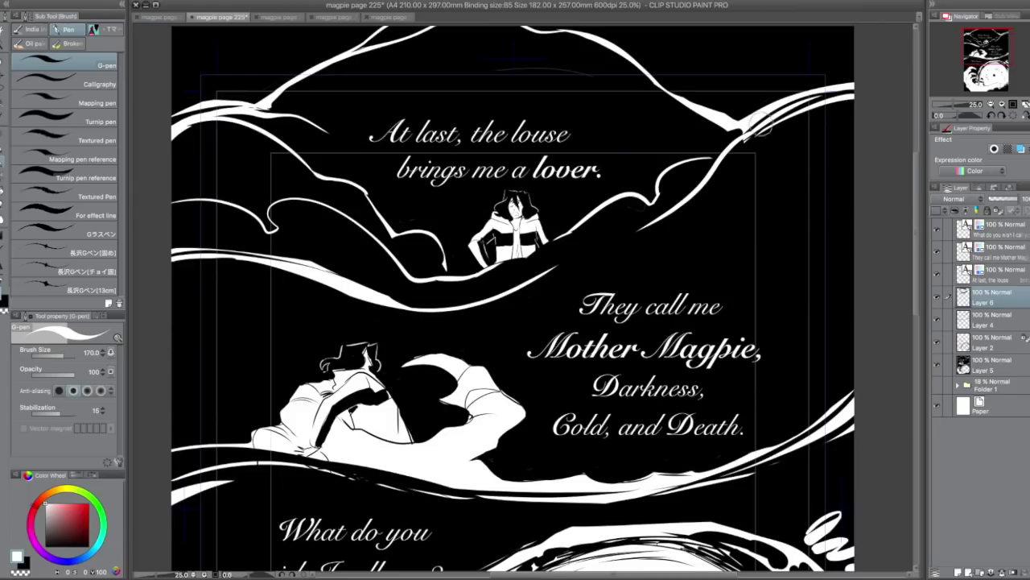
# - Refine the white lines at the first panel's right junction and thicken the highlight on the cloud below it
pyautogui.moveTo(733, 127)
pyautogui.mouseDown()
pyautogui.moveTo(752, 138)
pyautogui.moveTo(872, 105)
pyautogui.mouseUp()
pyautogui.press('x')
pyautogui.press('x')
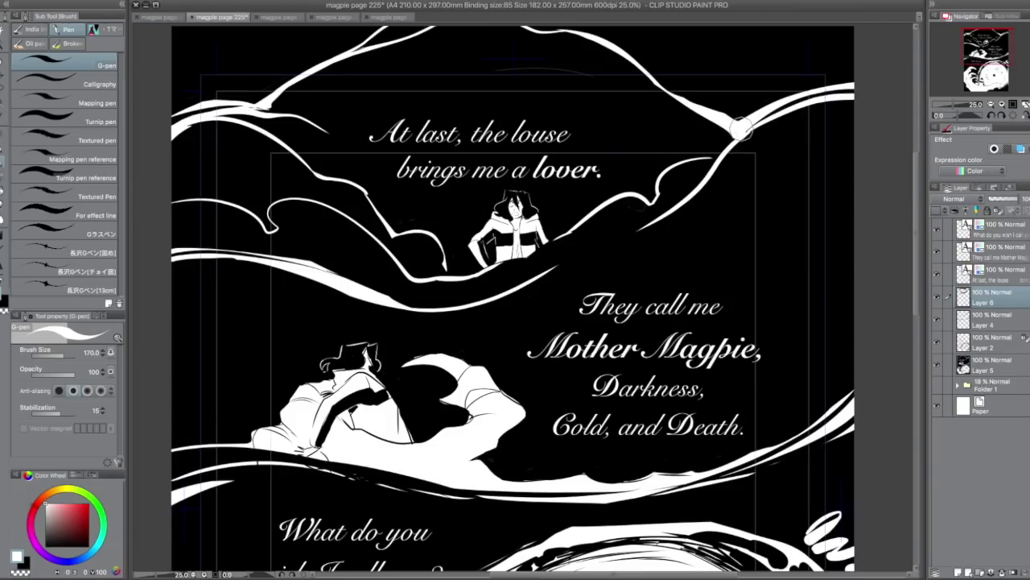
pyautogui.moveTo(742, 129)
pyautogui.mouseDown()
pyautogui.moveTo(711, 172)
pyautogui.moveTo(719, 157)
pyautogui.moveTo(671, 180)
pyautogui.moveTo(684, 200)
pyautogui.moveTo(683, 169)
pyautogui.moveTo(669, 172)
pyautogui.moveTo(673, 165)
pyautogui.moveTo(712, 159)
pyautogui.moveTo(730, 139)
pyautogui.moveTo(691, 180)
pyautogui.moveTo(649, 206)
pyautogui.mouseUp()
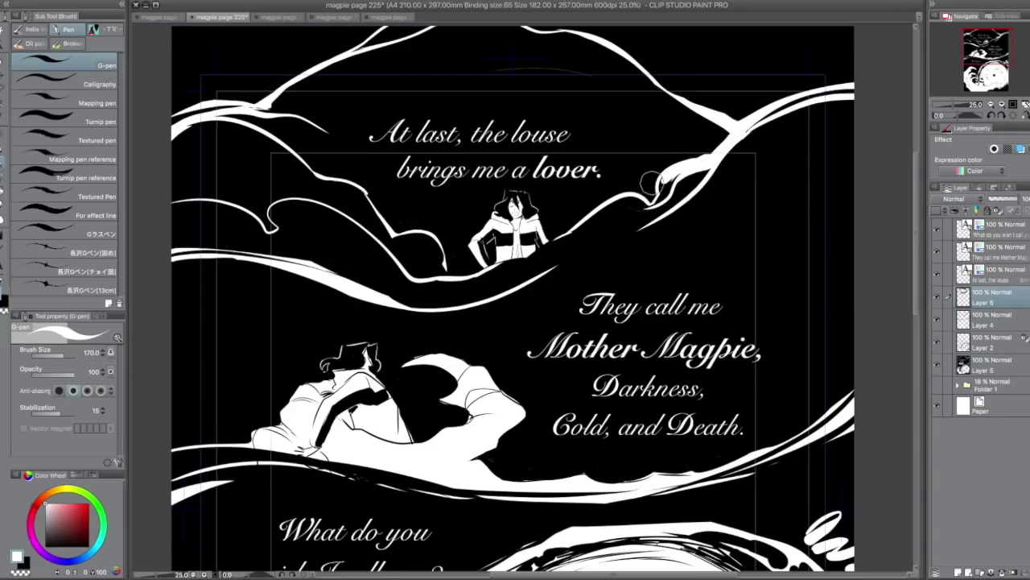
# - Trim the right part of the white ground band below the Mother Magpie caption with smooth black strokes
pyautogui.press('space')
pyautogui.moveTo(318, 330); pyautogui.dragTo(291, 194)
pyautogui.moveTo(317, 369); pyautogui.dragTo(337, 360)
pyautogui.press('p')
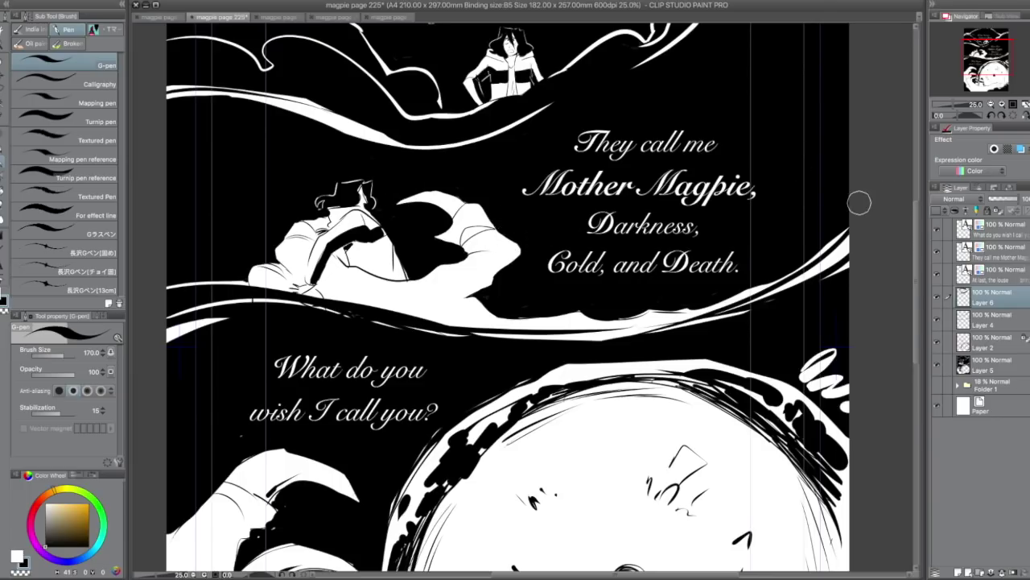
pyautogui.moveTo(845, 232)
pyautogui.mouseDown()
pyautogui.moveTo(707, 296)
pyautogui.moveTo(620, 305)
pyautogui.mouseUp()
pyautogui.moveTo(836, 270); pyautogui.dragTo(737, 317)
pyautogui.moveTo(657, 342); pyautogui.dragTo(775, 300)
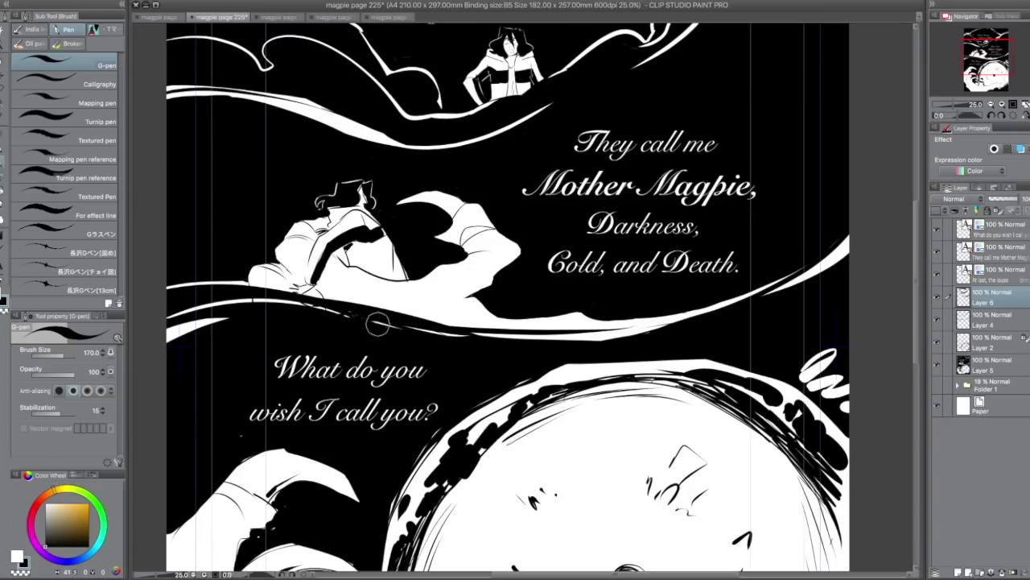
# - Rework the ground lines under the crouching figure, covering ragged marks in black and redrawing the white contour
pyautogui.moveTo(377, 323); pyautogui.dragTo(266, 309)
pyautogui.press('x')
pyautogui.moveTo(339, 316); pyautogui.dragTo(167, 320)
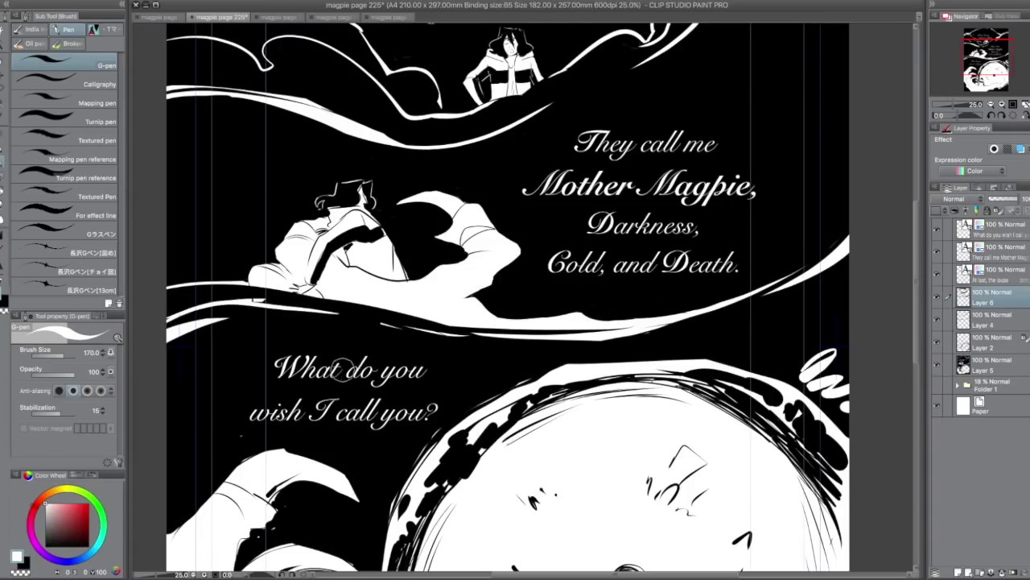
pyautogui.press('super+z')
pyautogui.moveTo(312, 305)
pyautogui.mouseDown()
pyautogui.moveTo(176, 325)
pyautogui.moveTo(294, 318)
pyautogui.moveTo(164, 329)
pyautogui.moveTo(295, 314)
pyautogui.mouseUp()
pyautogui.press('x')
pyautogui.press('x')
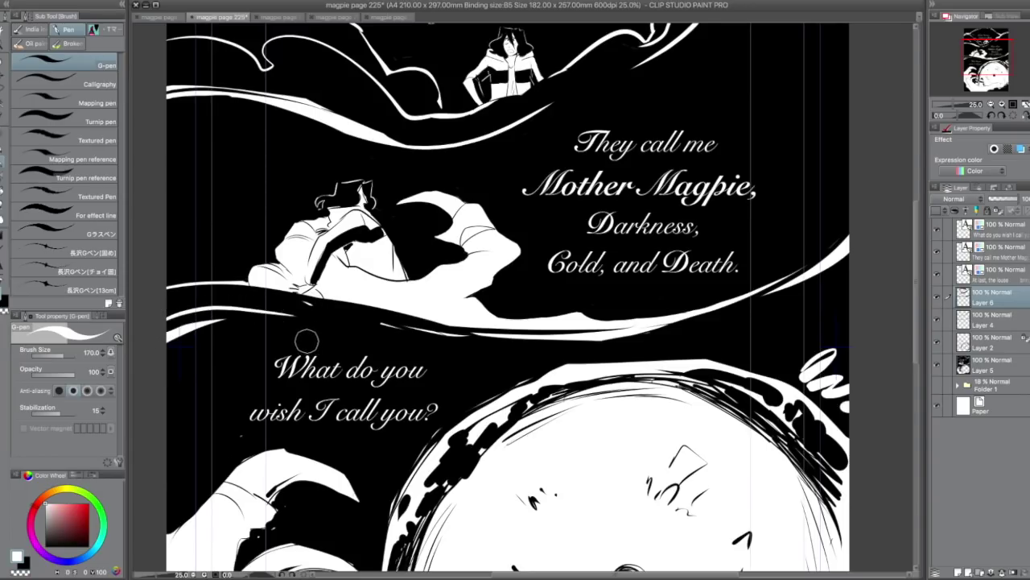
pyautogui.press('x')
pyautogui.moveTo(304, 308); pyautogui.dragTo(364, 319)
pyautogui.press('x')
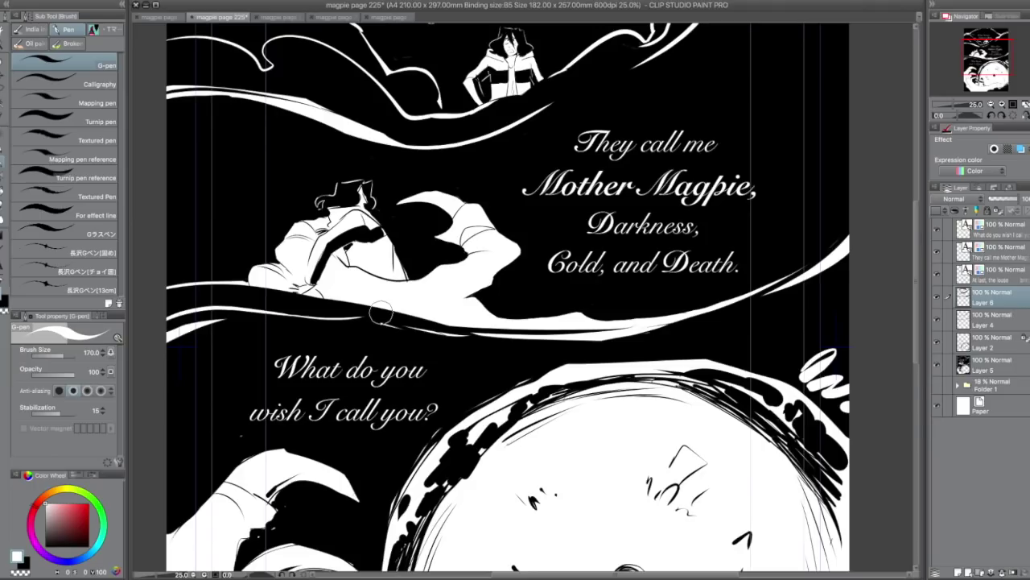
# - Touch up the giant hand's uppermost finger, cleaning the ragged marks beneath its knuckle in black and white
pyautogui.press('space')
pyautogui.moveTo(405, 481); pyautogui.dragTo(406, 326)
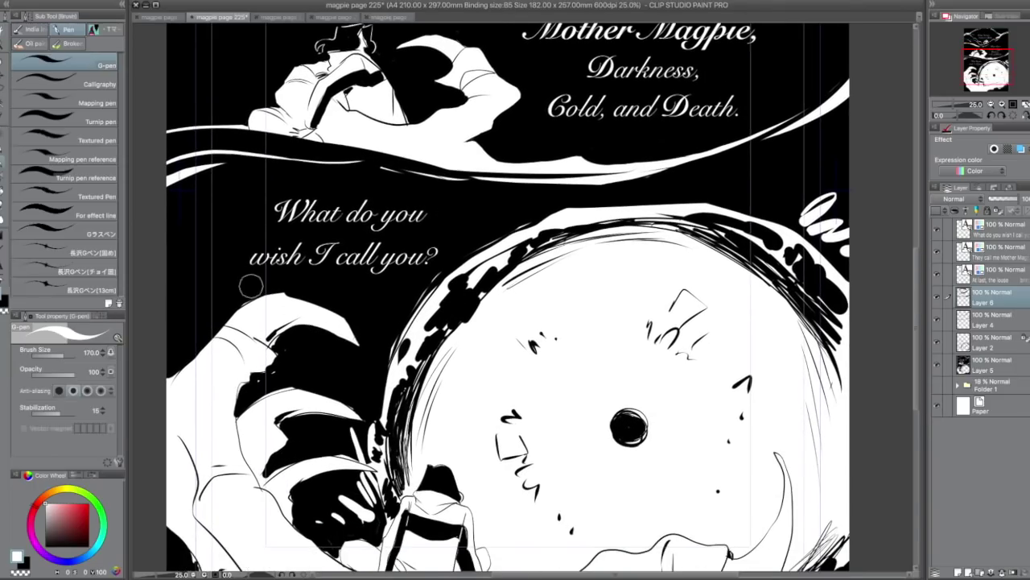
pyautogui.moveTo(248, 280); pyautogui.dragTo(238, 288)
pyautogui.press('x')
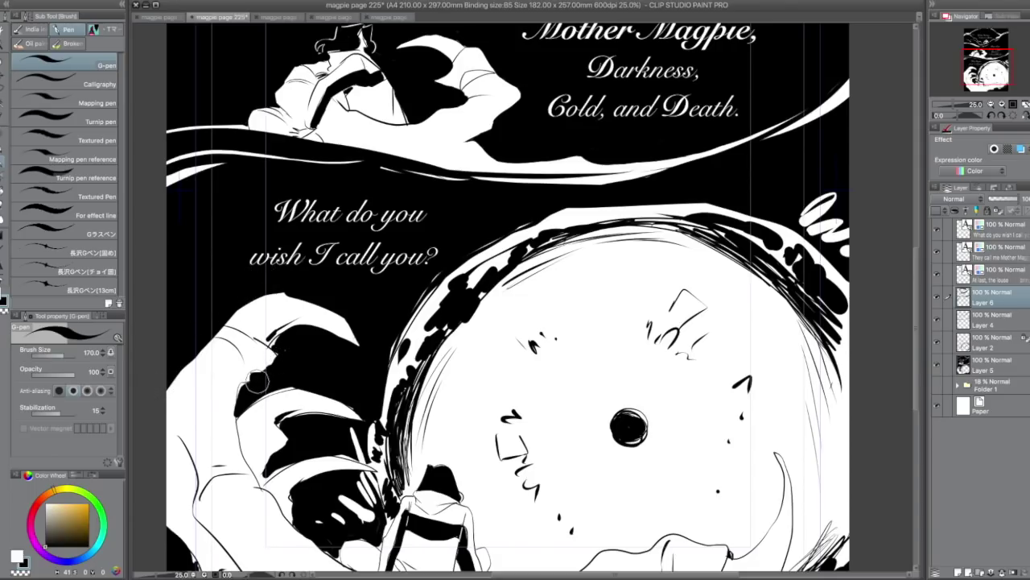
pyautogui.press('x')
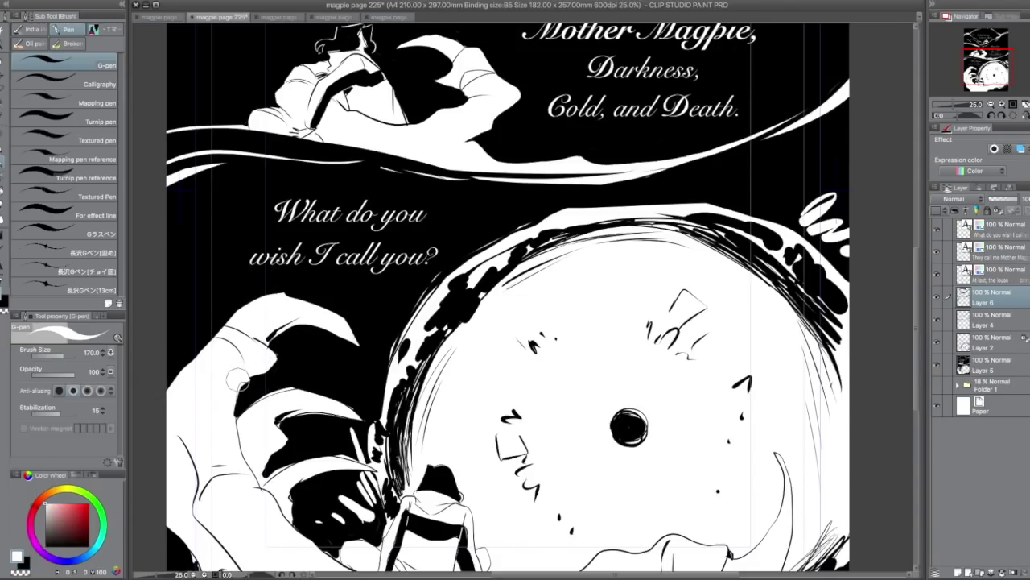
# - Smooth the top edge of the uppermost claw in white and sharpen its tip with black
pyautogui.moveTo(359, 390); pyautogui.dragTo(400, 311)
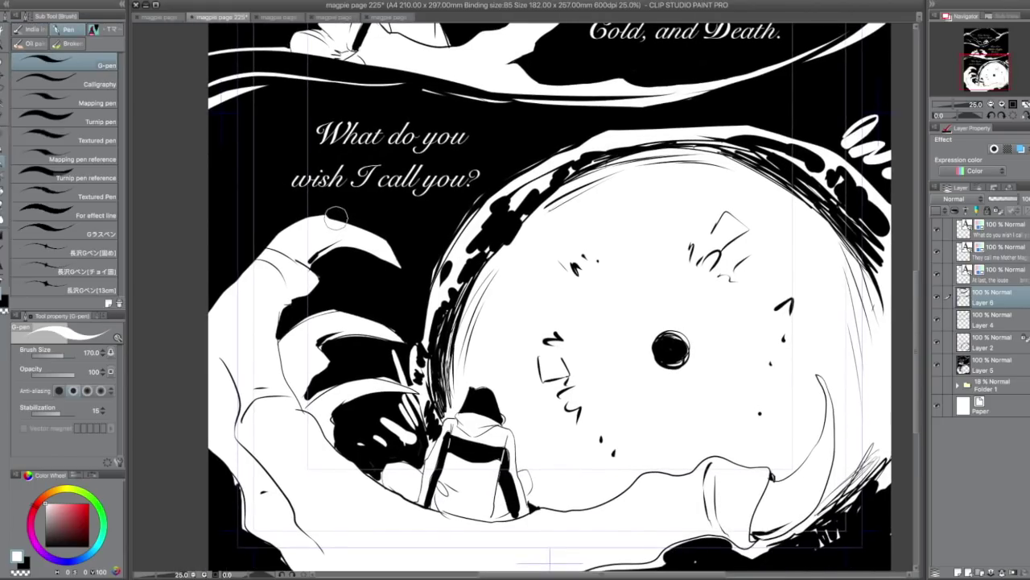
pyautogui.moveTo(332, 219); pyautogui.dragTo(362, 227)
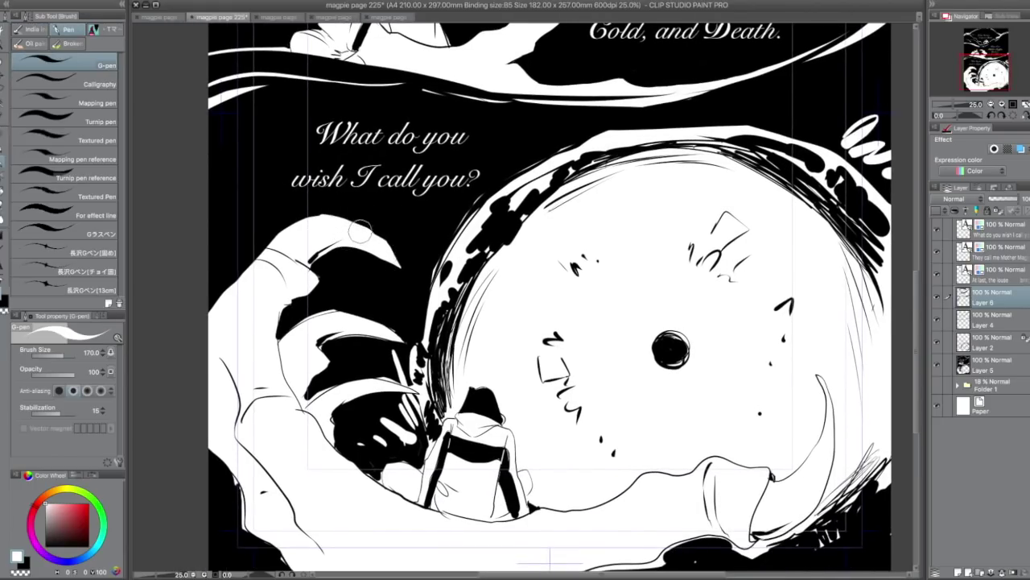
pyautogui.press('x')
pyautogui.moveTo(367, 226); pyautogui.dragTo(398, 263)
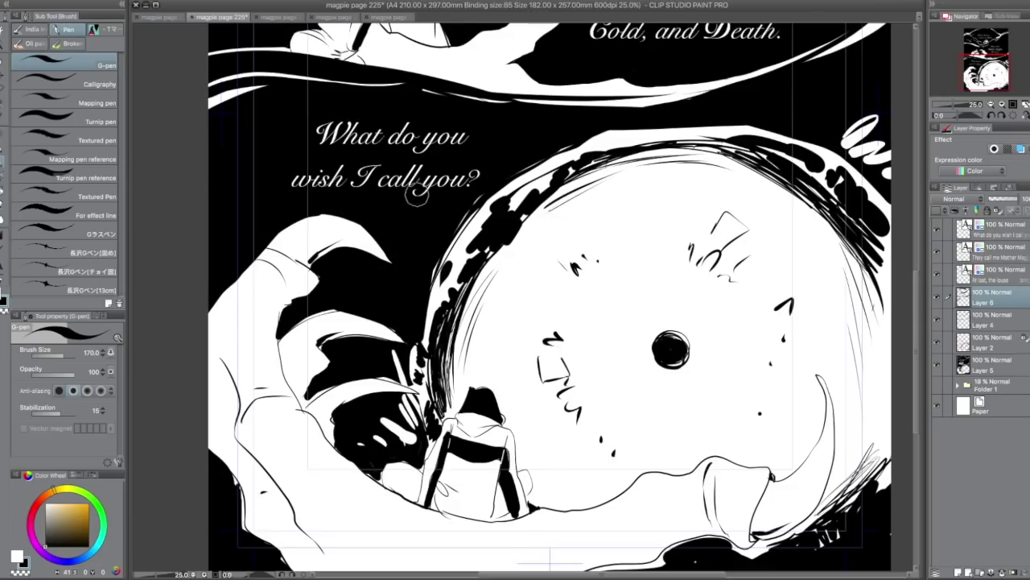
# - Refine the outline of the giant hand's second finger and shape its claw tip
pyautogui.press('x')
pyautogui.press('x')
pyautogui.moveTo(285, 310)
pyautogui.mouseDown()
pyautogui.moveTo(282, 322)
pyautogui.moveTo(339, 301)
pyautogui.mouseUp()
pyautogui.moveTo(338, 338); pyautogui.dragTo(402, 338)
# - Paint a black notch at the page's left edge to shape the giant hand's outer contour
pyautogui.press('x')
pyautogui.press('x')
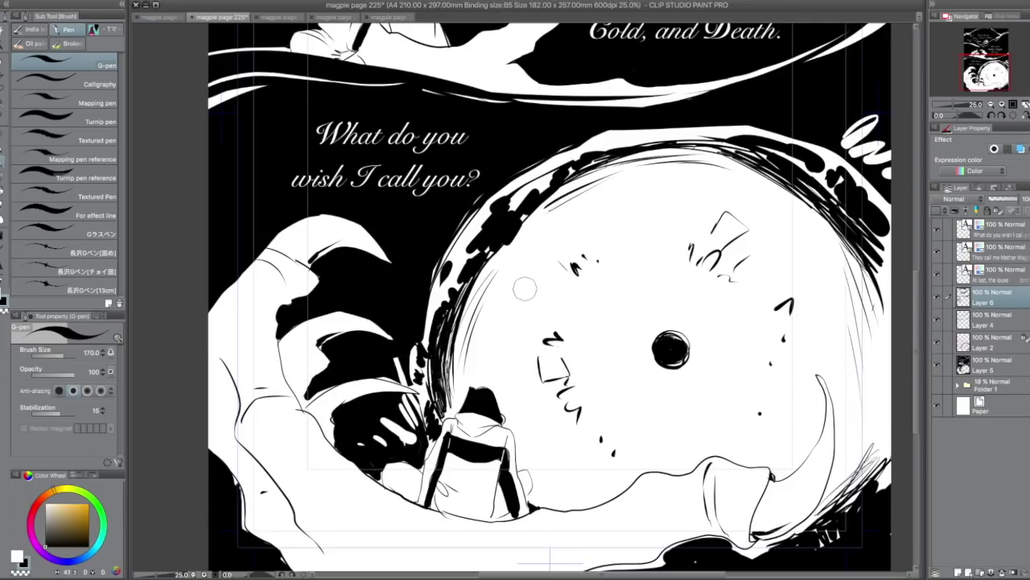
pyautogui.moveTo(449, 328); pyautogui.dragTo(445, 245)
pyautogui.moveTo(232, 302)
pyautogui.mouseDown()
pyautogui.moveTo(216, 304)
pyautogui.moveTo(196, 241)
pyautogui.moveTo(207, 295)
pyautogui.moveTo(218, 301)
pyautogui.moveTo(208, 308)
pyautogui.mouseUp()
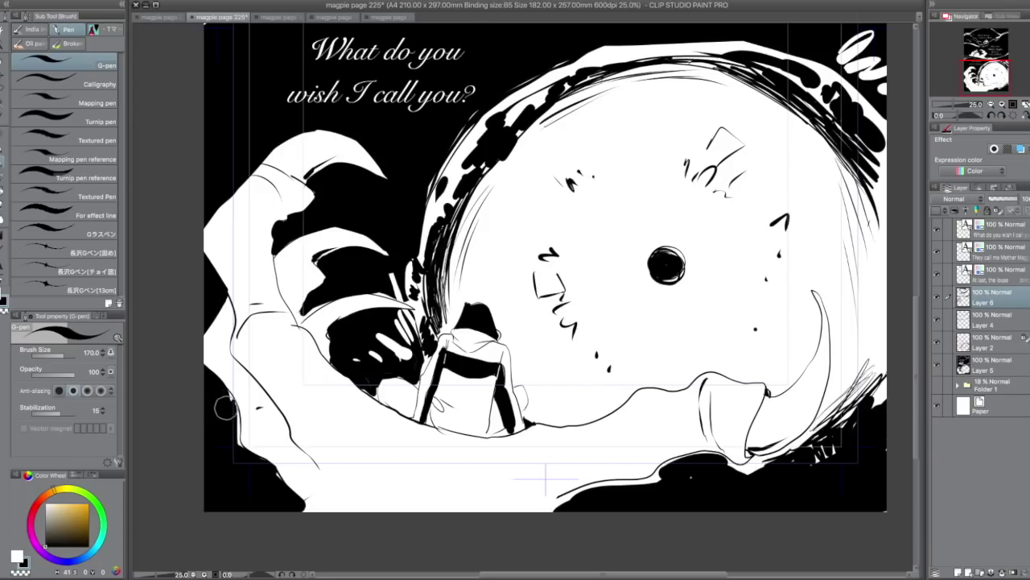
# - Paint black along the lower outer contour of the giant hand, near the page's left edge, to smooth it
pyautogui.moveTo(229, 400); pyautogui.dragTo(250, 462)
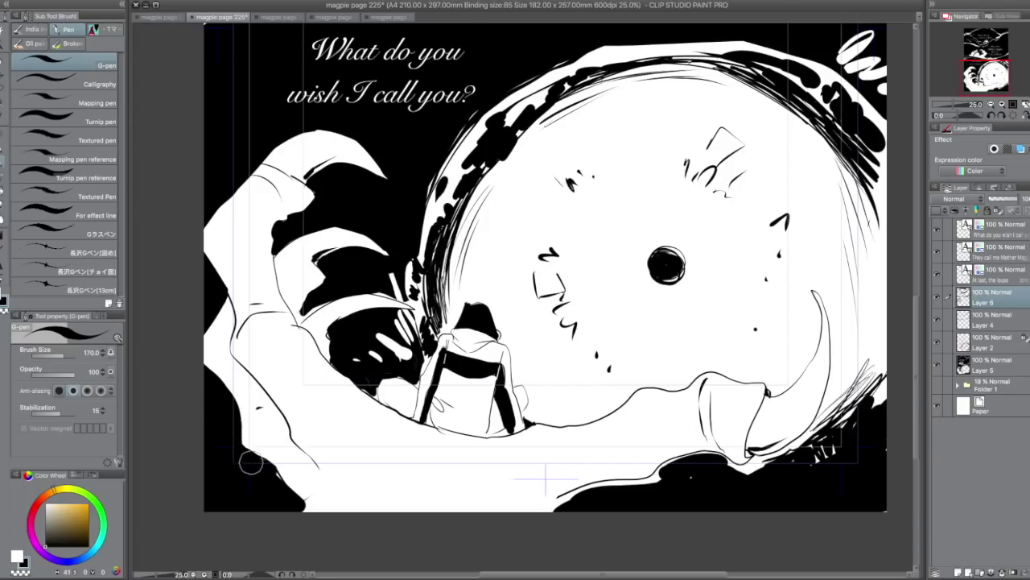
pyautogui.press('x')
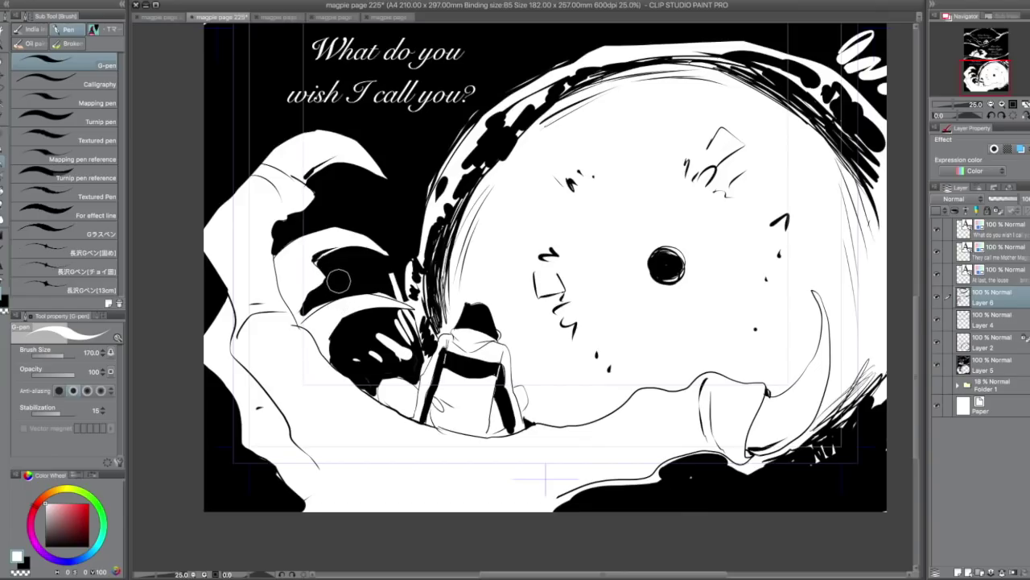
pyautogui.press('x')
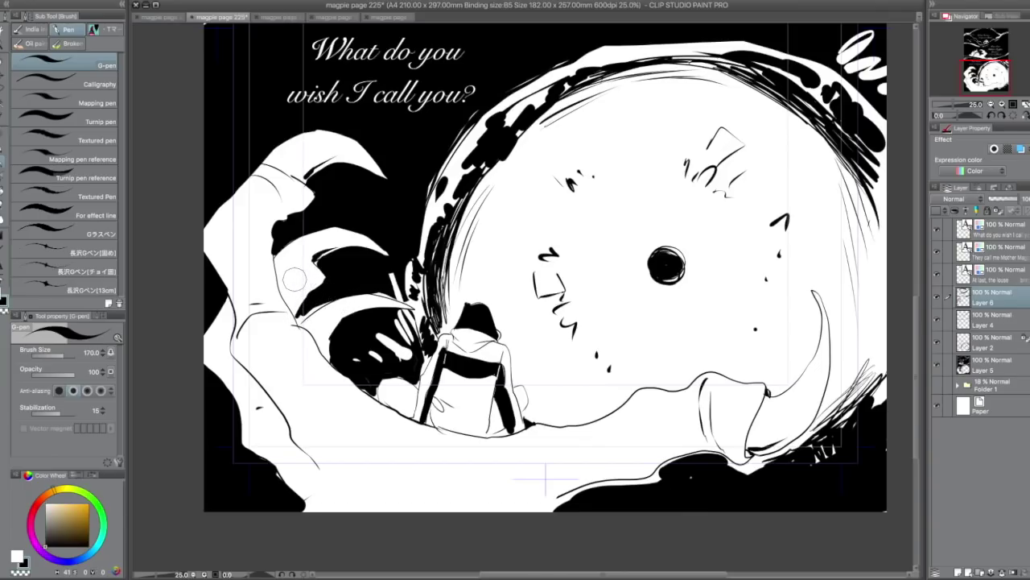
# - Refine the giant hand's third finger and claw, filling the gap above it in black and shaping the claw in white and black
pyautogui.moveTo(298, 322)
pyautogui.mouseDown()
pyautogui.moveTo(334, 296)
pyautogui.moveTo(344, 301)
pyautogui.mouseUp()
pyautogui.press('x')
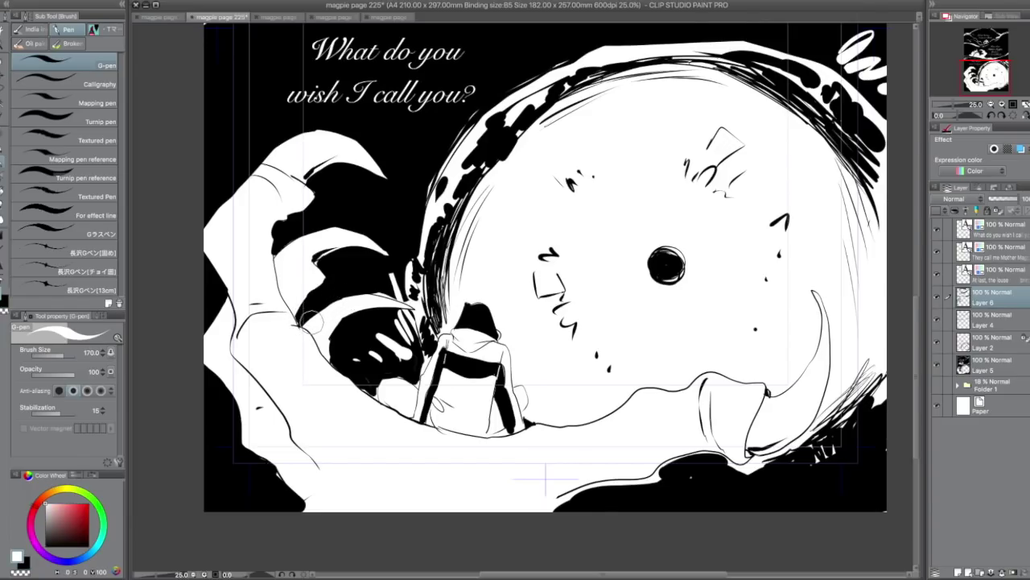
pyautogui.press('x')
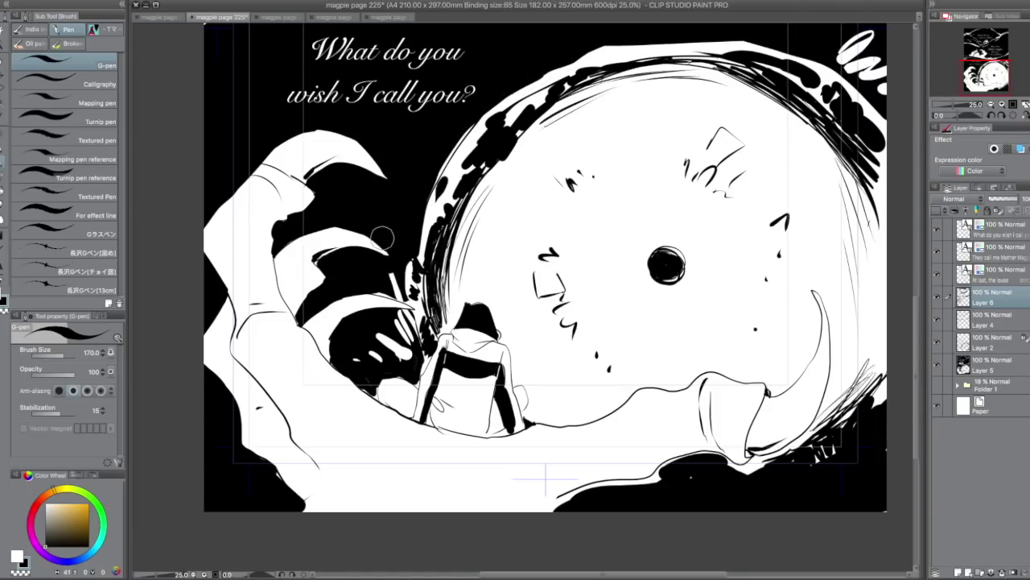
pyautogui.press('x')
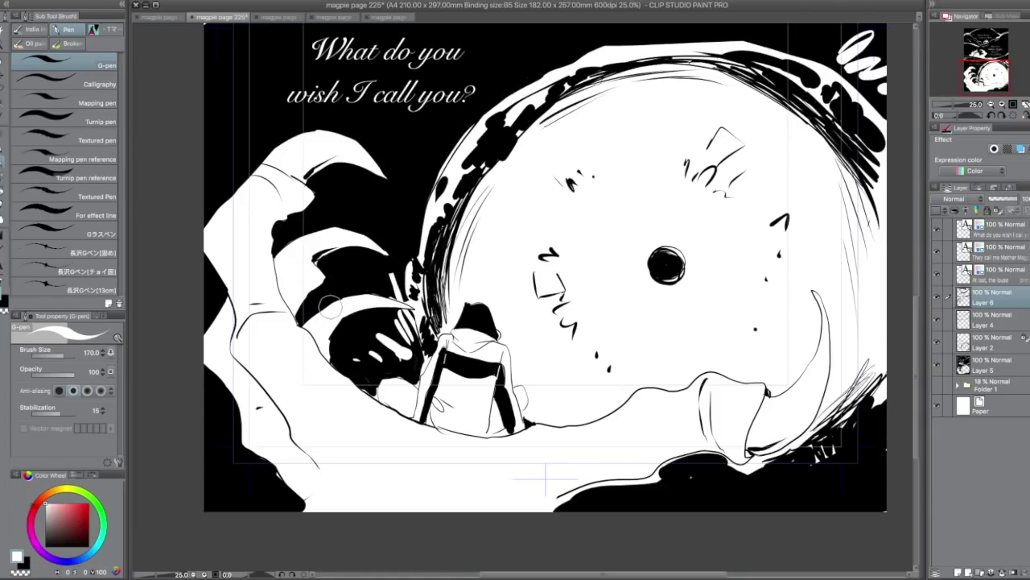
pyautogui.moveTo(314, 320)
pyautogui.mouseDown()
pyautogui.moveTo(374, 310)
pyautogui.moveTo(385, 291)
pyautogui.moveTo(398, 298)
pyautogui.moveTo(388, 293)
pyautogui.moveTo(355, 332)
pyautogui.mouseUp()
pyautogui.press('x')
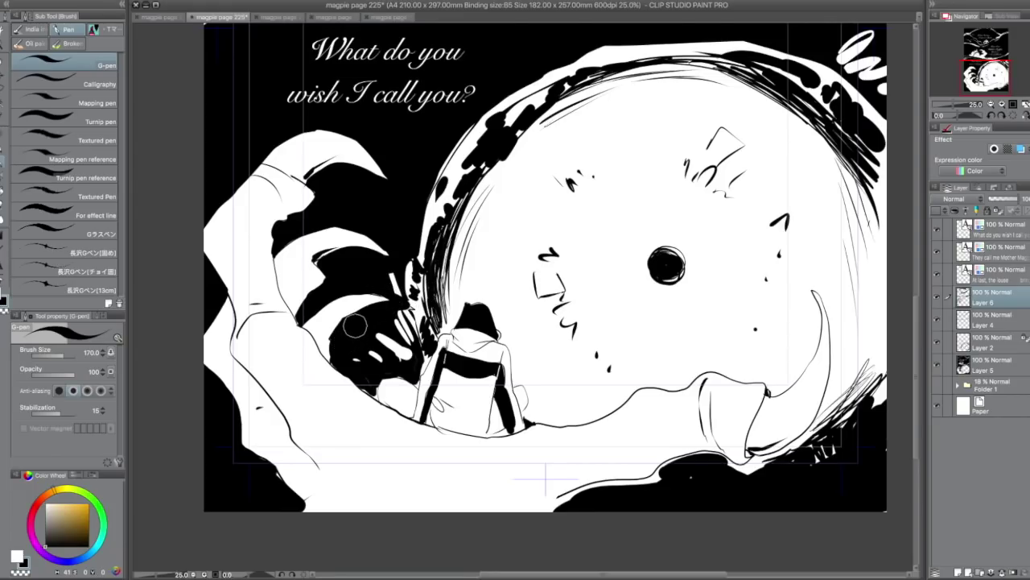
pyautogui.moveTo(334, 348)
pyautogui.mouseDown()
pyautogui.moveTo(364, 309)
pyautogui.moveTo(341, 358)
pyautogui.moveTo(328, 338)
pyautogui.moveTo(324, 346)
pyautogui.moveTo(345, 312)
pyautogui.moveTo(321, 350)
pyautogui.moveTo(328, 356)
pyautogui.moveTo(331, 323)
pyautogui.moveTo(330, 359)
pyautogui.mouseUp()
pyautogui.press('x')
pyautogui.press('x')
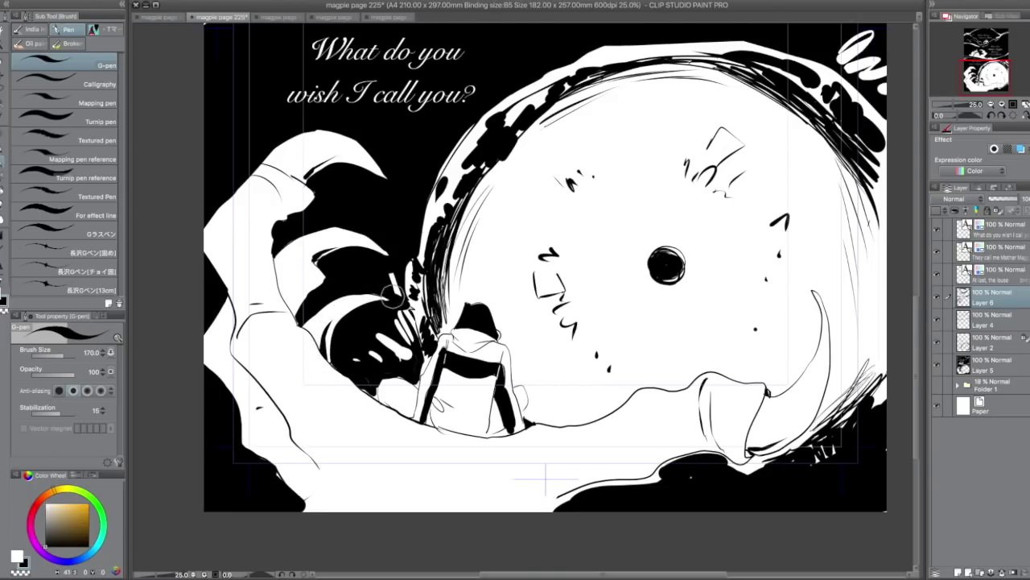
# - Trim the tip of the uppermost claw and touch up the contour between the first and second fingers
pyautogui.press('c')
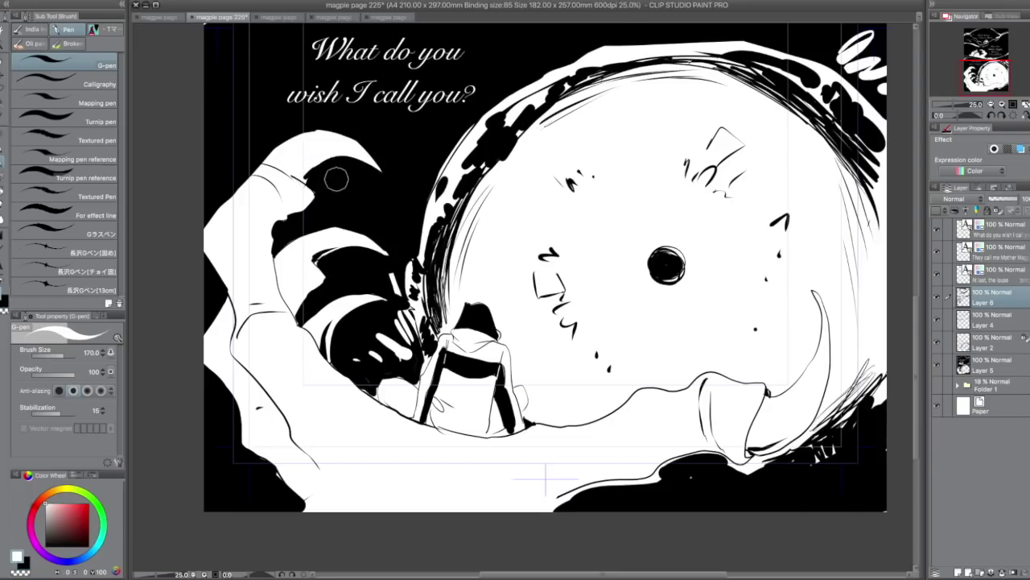
pyautogui.press('c')
pyautogui.press('c')
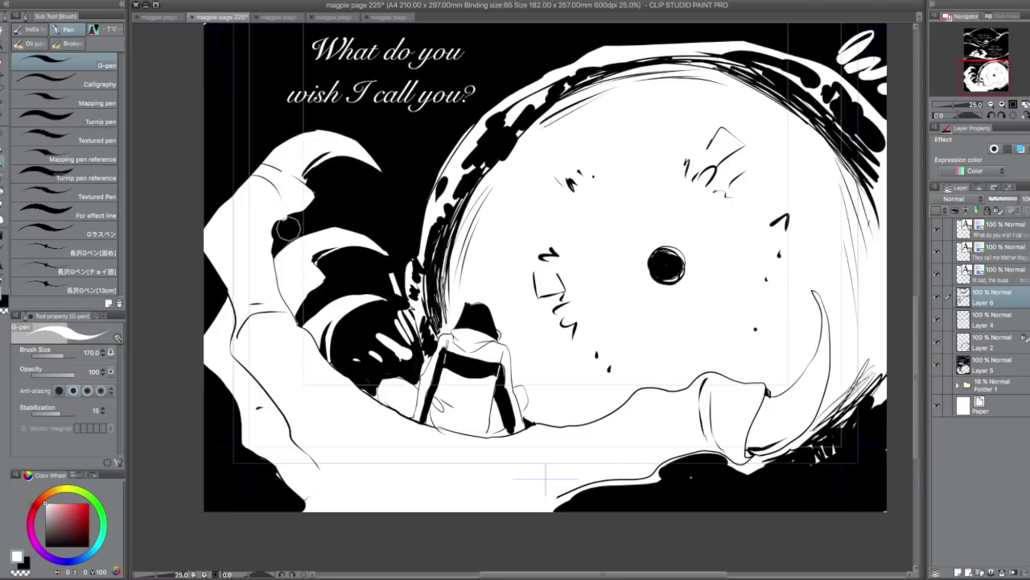
pyautogui.press('c')
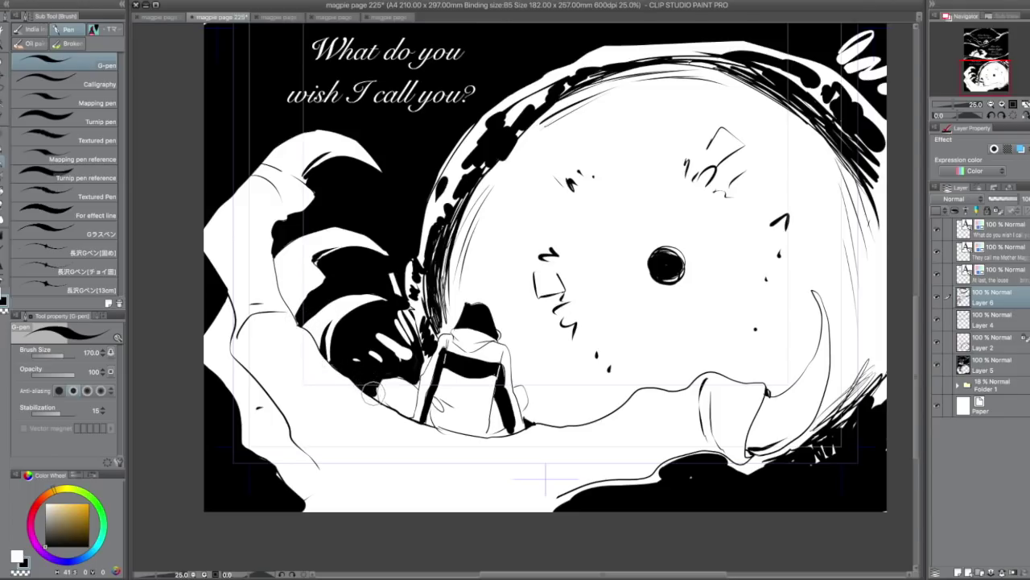
# - Fill the sketchy area between the third claw and the seated figure solid black, up to the giant eye's outer edge
pyautogui.moveTo(380, 363)
pyautogui.mouseDown()
pyautogui.moveTo(399, 346)
pyautogui.moveTo(395, 274)
pyautogui.moveTo(407, 334)
pyautogui.mouseUp()
pyautogui.press('c')
pyautogui.moveTo(414, 232)
pyautogui.mouseDown()
pyautogui.moveTo(407, 322)
pyautogui.moveTo(442, 260)
pyautogui.mouseUp()
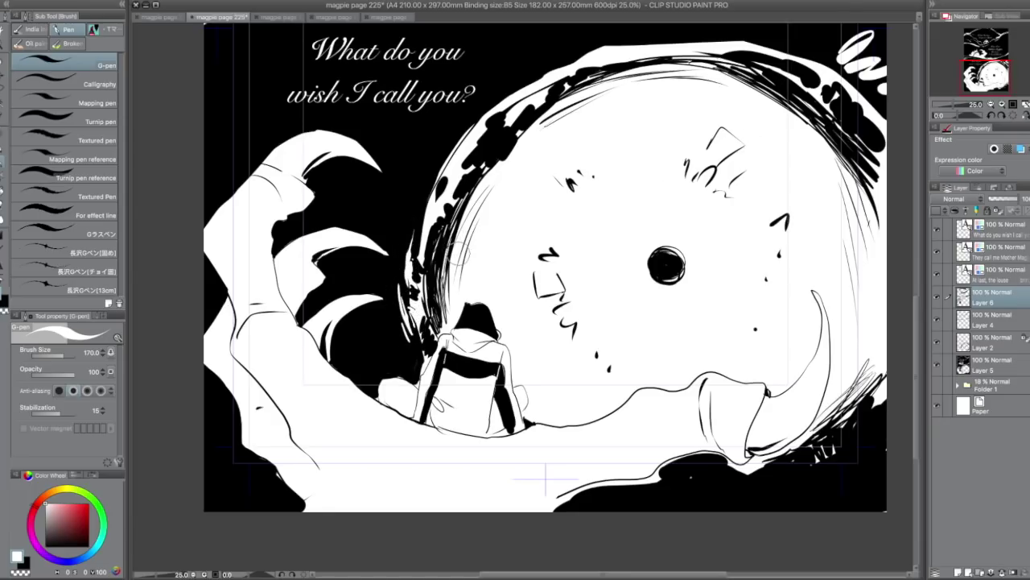
# - Fill the left side of the giant eye's dark rim with solid black above the seated figure
pyautogui.press('x')
pyautogui.moveTo(449, 296)
pyautogui.mouseDown()
pyautogui.moveTo(445, 216)
pyautogui.moveTo(440, 243)
pyautogui.moveTo(461, 193)
pyautogui.moveTo(443, 209)
pyautogui.mouseUp()
pyautogui.press('x')
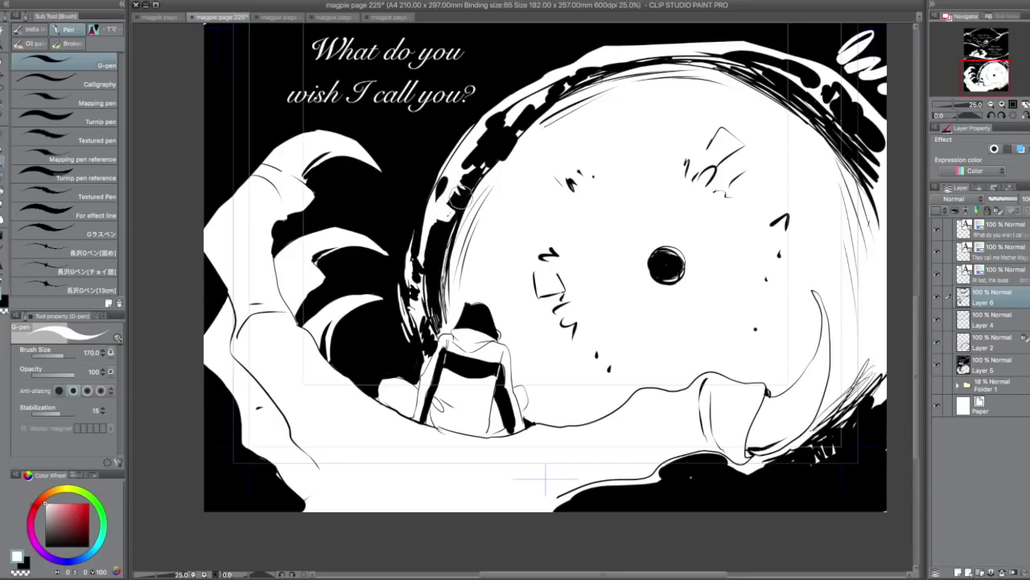
pyautogui.press('x')
pyautogui.press('x')
# - Paint white along the inner left and upper-left edge of the eye's rim to remove the stray hatching
pyautogui.moveTo(491, 189)
pyautogui.mouseDown()
pyautogui.moveTo(435, 321)
pyautogui.moveTo(452, 225)
pyautogui.moveTo(446, 293)
pyautogui.moveTo(449, 267)
pyautogui.mouseUp()
pyautogui.press('x')
pyautogui.press('x')
pyautogui.moveTo(515, 141); pyautogui.dragTo(474, 192)
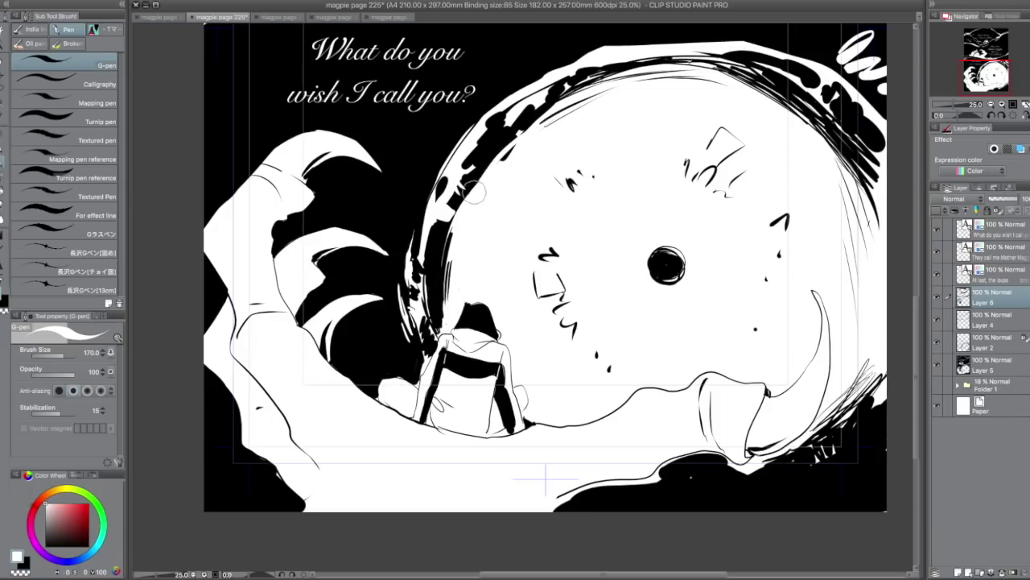
pyautogui.moveTo(557, 106); pyautogui.dragTo(464, 209)
pyautogui.moveTo(662, 81)
pyautogui.mouseDown()
pyautogui.moveTo(616, 78)
pyautogui.moveTo(541, 117)
pyautogui.mouseUp()
# - Fill the top of the eye's rim solid black and clean its inner edge with white
pyautogui.press('x')
pyautogui.moveTo(691, 61)
pyautogui.mouseDown()
pyautogui.moveTo(735, 65)
pyautogui.moveTo(678, 55)
pyautogui.moveTo(821, 127)
pyautogui.mouseUp()
pyautogui.moveTo(620, 59)
pyautogui.mouseDown()
pyautogui.moveTo(683, 69)
pyautogui.moveTo(716, 56)
pyautogui.mouseUp()
pyautogui.press('x')
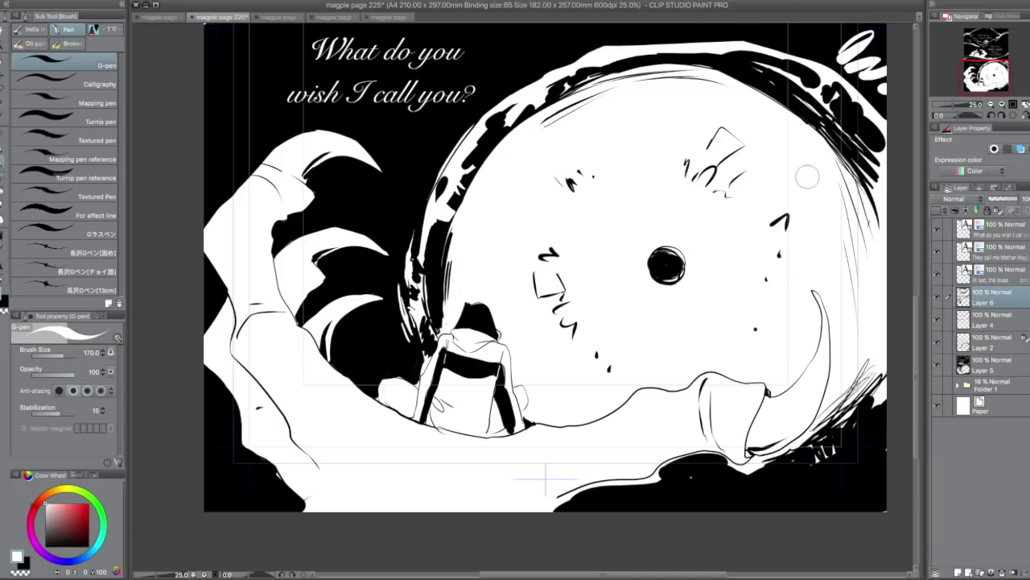
pyautogui.moveTo(619, 105); pyautogui.dragTo(552, 121)
pyautogui.press('x')
pyautogui.moveTo(659, 87)
pyautogui.mouseDown()
pyautogui.moveTo(722, 94)
pyautogui.moveTo(678, 78)
pyautogui.moveTo(734, 75)
pyautogui.moveTo(609, 71)
pyautogui.moveTo(666, 62)
pyautogui.moveTo(759, 84)
pyautogui.mouseUp()
pyautogui.moveTo(668, 69)
pyautogui.mouseDown()
pyautogui.moveTo(764, 87)
pyautogui.moveTo(669, 69)
pyautogui.mouseUp()
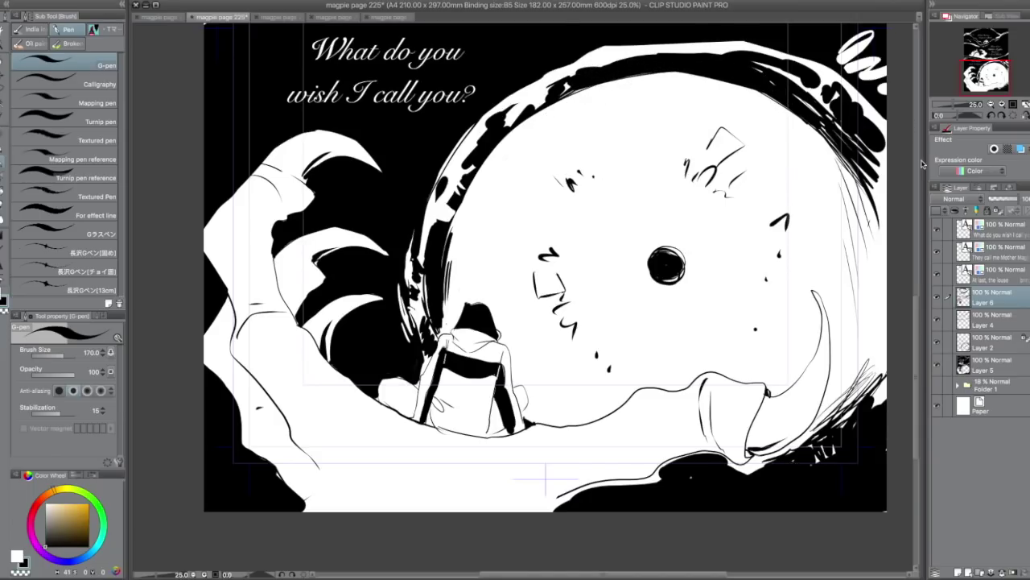
# - Thicken the sketched marks circling the pupil into bold black strokes
pyautogui.moveTo(570, 187)
pyautogui.mouseDown()
pyautogui.moveTo(560, 178)
pyautogui.moveTo(583, 190)
pyautogui.mouseUp()
pyautogui.moveTo(589, 171); pyautogui.dragTo(593, 186)
pyautogui.moveTo(771, 231); pyautogui.dragTo(792, 217)
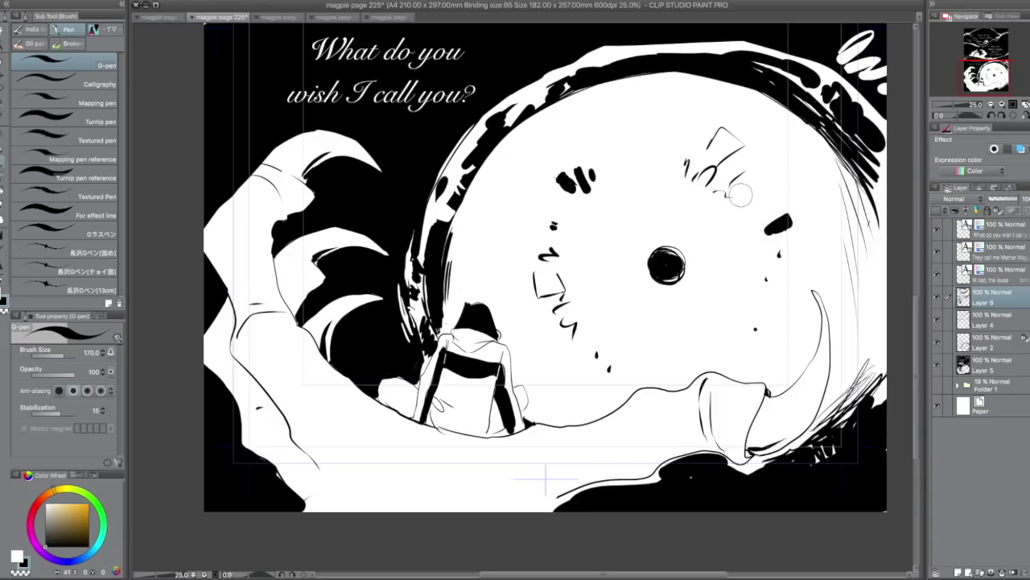
pyautogui.moveTo(685, 175)
pyautogui.mouseDown()
pyautogui.moveTo(683, 158)
pyautogui.moveTo(714, 170)
pyautogui.moveTo(742, 153)
pyautogui.mouseUp()
pyautogui.moveTo(727, 193)
pyautogui.mouseDown()
pyautogui.moveTo(745, 171)
pyautogui.moveTo(741, 180)
pyautogui.mouseUp()
pyautogui.moveTo(545, 219); pyautogui.dragTo(558, 258)
pyautogui.moveTo(542, 291)
pyautogui.mouseDown()
pyautogui.moveTo(566, 299)
pyautogui.moveTo(577, 332)
pyautogui.moveTo(599, 345)
pyautogui.mouseUp()
pyautogui.moveTo(748, 334); pyautogui.dragTo(778, 266)
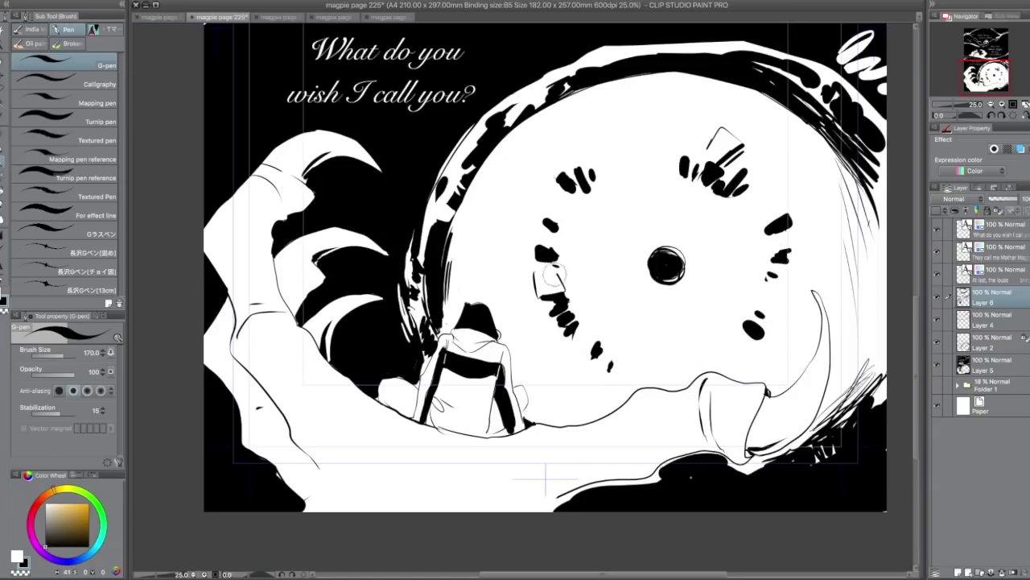
# - Outline a boxy highlight above the pupil and add more bold black marks around the iris
pyautogui.moveTo(701, 131)
pyautogui.mouseDown()
pyautogui.moveTo(677, 127)
pyautogui.moveTo(629, 156)
pyautogui.moveTo(681, 161)
pyautogui.mouseUp()
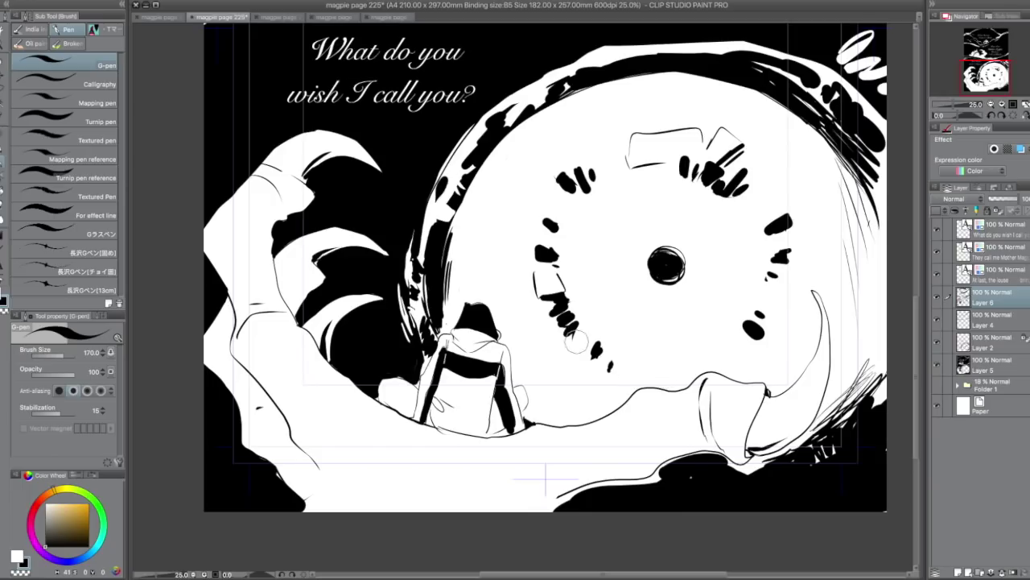
pyautogui.moveTo(532, 282)
pyautogui.mouseDown()
pyautogui.moveTo(551, 303)
pyautogui.moveTo(545, 320)
pyautogui.moveTo(571, 348)
pyautogui.mouseUp()
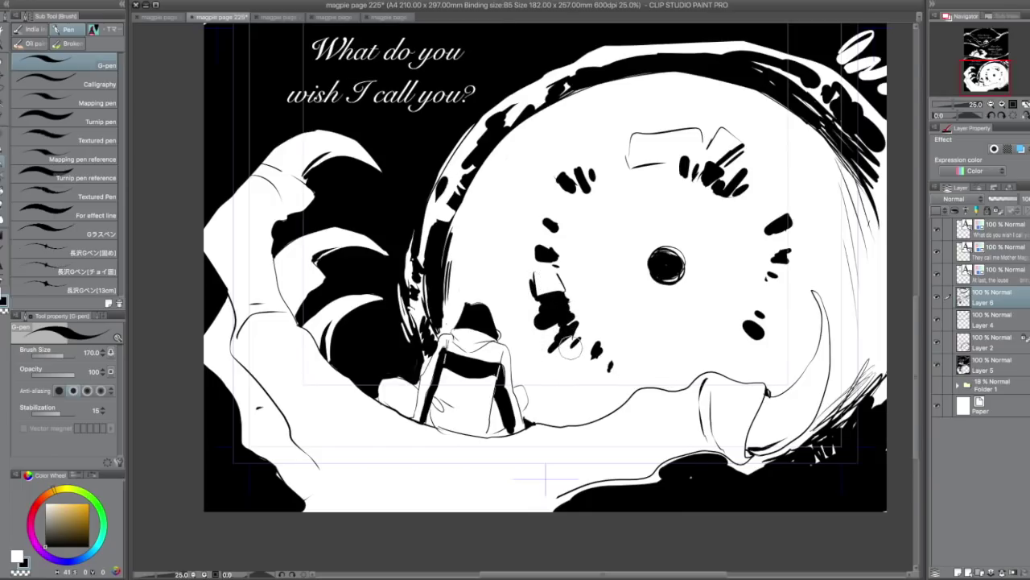
pyautogui.moveTo(603, 153); pyautogui.dragTo(595, 179)
pyautogui.moveTo(568, 169)
pyautogui.mouseDown()
pyautogui.moveTo(557, 187)
pyautogui.moveTo(570, 193)
pyautogui.mouseUp()
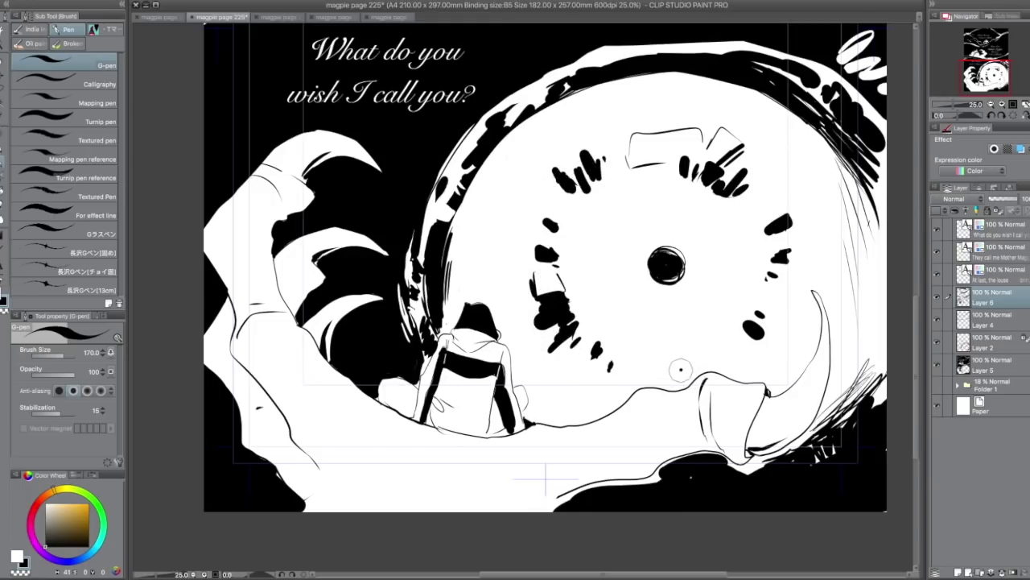
pyautogui.moveTo(681, 370); pyautogui.dragTo(747, 371)
# - Add fine black hatching along the inner upper-left edge of the eye's rim
pyautogui.moveTo(552, 109)
pyautogui.mouseDown()
pyautogui.moveTo(512, 142)
pyautogui.moveTo(592, 89)
pyautogui.mouseUp()
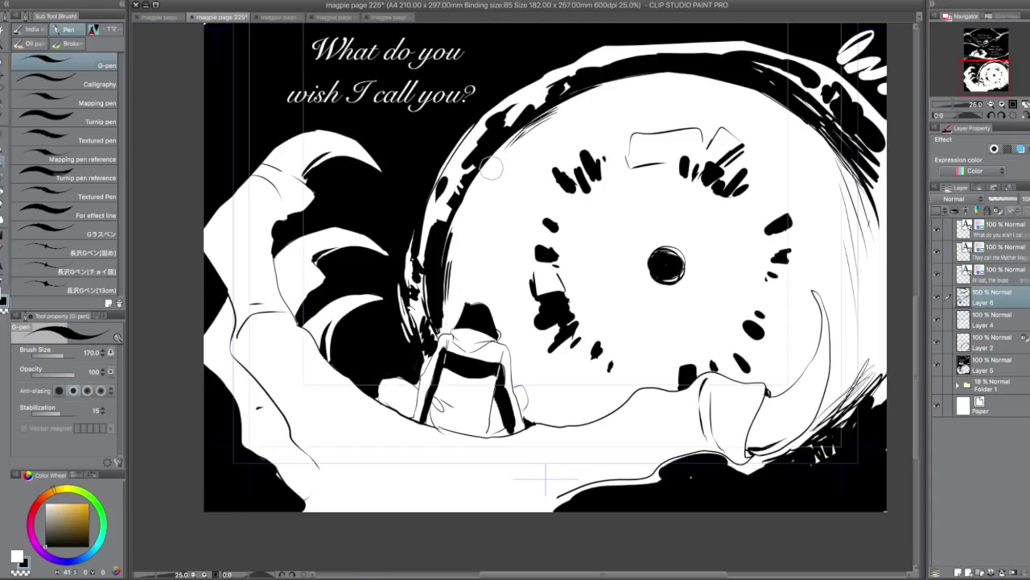
pyautogui.moveTo(491, 167); pyautogui.dragTo(442, 261)
pyautogui.moveTo(468, 214); pyautogui.dragTo(460, 235)
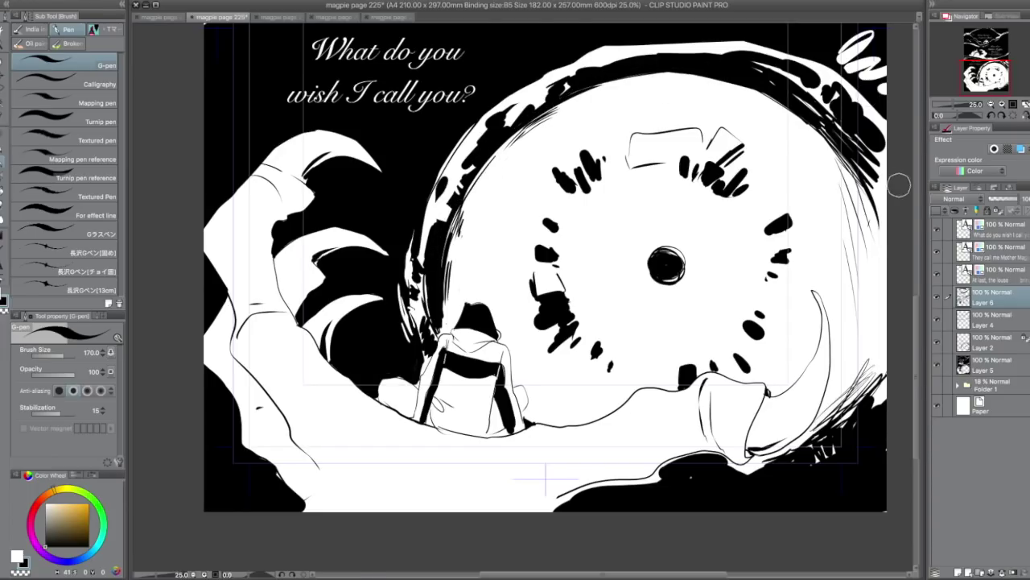
# - Clean the stray lines inside the eye's right edge with white and solidify the upper-right rim in black
pyautogui.press('x')
pyautogui.moveTo(834, 170); pyautogui.dragTo(855, 254)
pyautogui.press('x')
pyautogui.moveTo(860, 174)
pyautogui.mouseDown()
pyautogui.moveTo(796, 100)
pyautogui.moveTo(872, 202)
pyautogui.moveTo(882, 256)
pyautogui.moveTo(873, 273)
pyautogui.mouseUp()
# - Replace the hatching at the eye's lower-right edge with solid black and smooth the curve in white
pyautogui.moveTo(868, 360); pyautogui.dragTo(814, 443)
pyautogui.press('x')
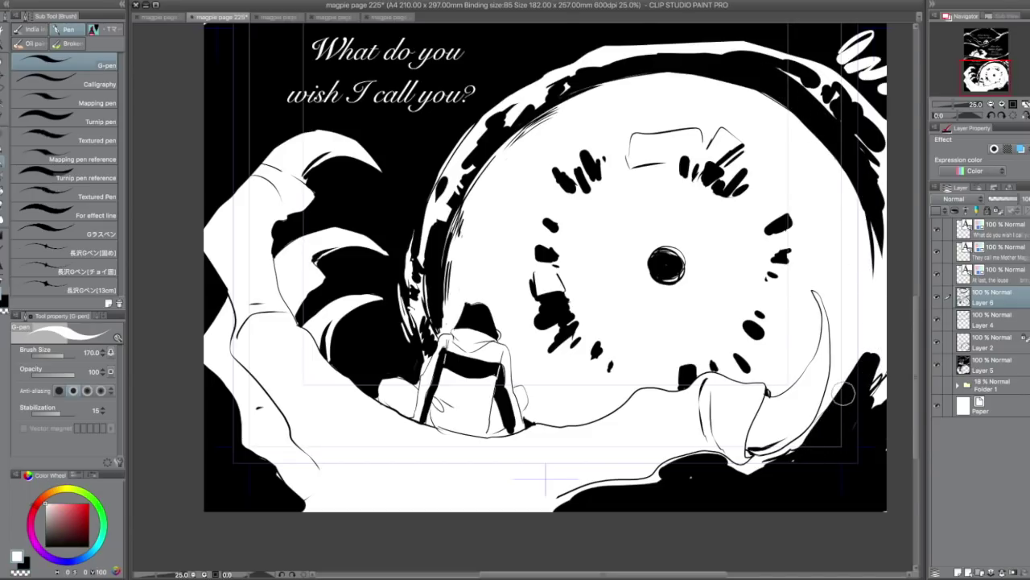
pyautogui.moveTo(844, 393)
pyautogui.mouseDown()
pyautogui.moveTo(789, 457)
pyautogui.moveTo(771, 459)
pyautogui.moveTo(800, 453)
pyautogui.moveTo(869, 337)
pyautogui.moveTo(870, 413)
pyautogui.moveTo(891, 271)
pyautogui.moveTo(883, 227)
pyautogui.moveTo(847, 409)
pyautogui.mouseUp()
pyautogui.press('x')
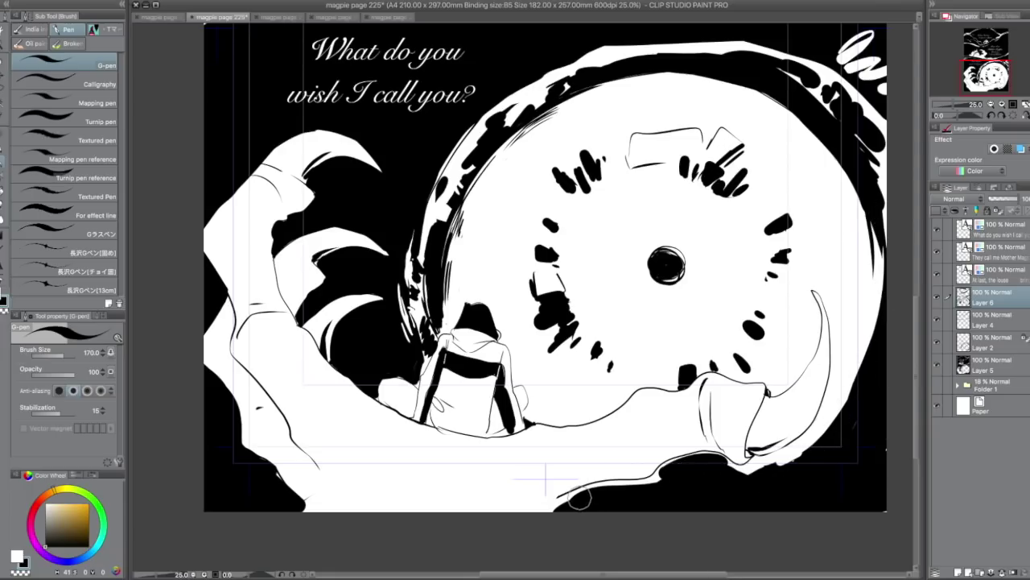
# - Fill the background beneath the giant hand solid black, smoothing the underside of the thumb and wrist
pyautogui.moveTo(580, 497)
pyautogui.mouseDown()
pyautogui.moveTo(638, 487)
pyautogui.moveTo(675, 464)
pyautogui.moveTo(714, 459)
pyautogui.moveTo(738, 473)
pyautogui.moveTo(793, 463)
pyautogui.mouseUp()
pyautogui.moveTo(655, 475)
pyautogui.mouseDown()
pyautogui.moveTo(592, 487)
pyautogui.moveTo(555, 521)
pyautogui.mouseUp()
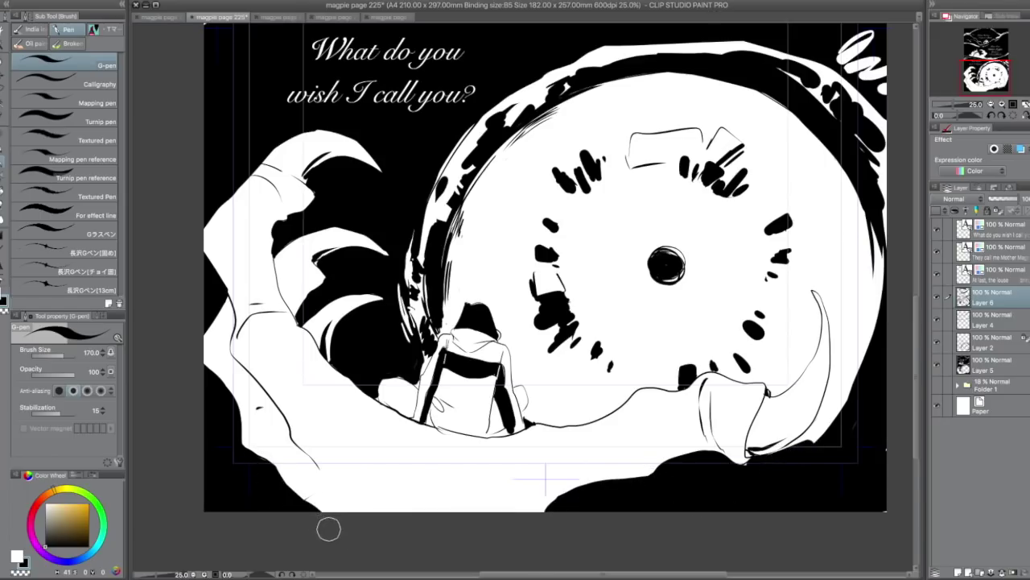
pyautogui.press('x')
pyautogui.press('x')
# - Add black scribbled texture marks to the knuckles and segments of the giant hand's three fingers
pyautogui.moveTo(272, 190)
pyautogui.mouseDown()
pyautogui.moveTo(296, 198)
pyautogui.moveTo(259, 207)
pyautogui.mouseUp()
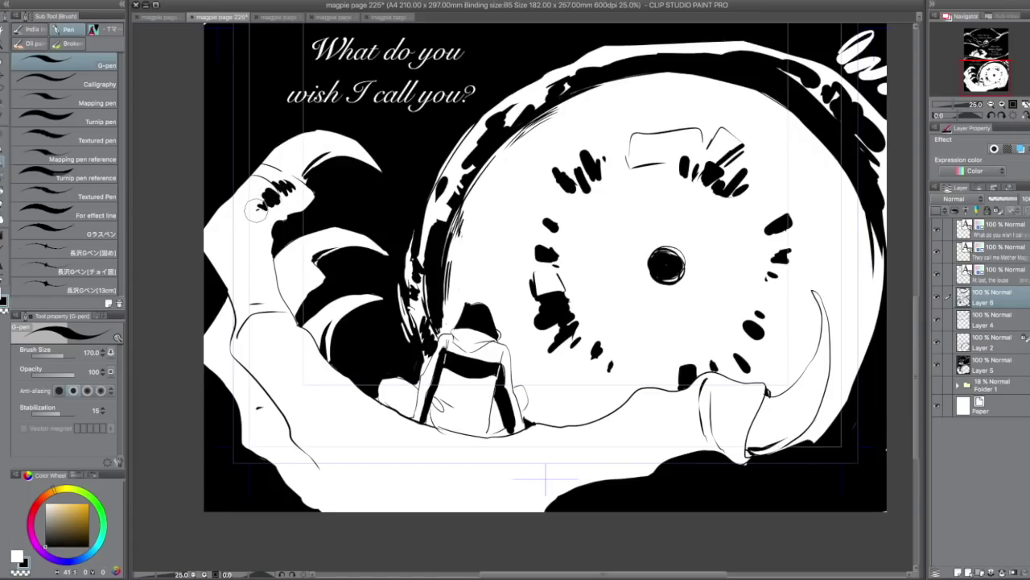
pyautogui.moveTo(304, 261); pyautogui.dragTo(293, 280)
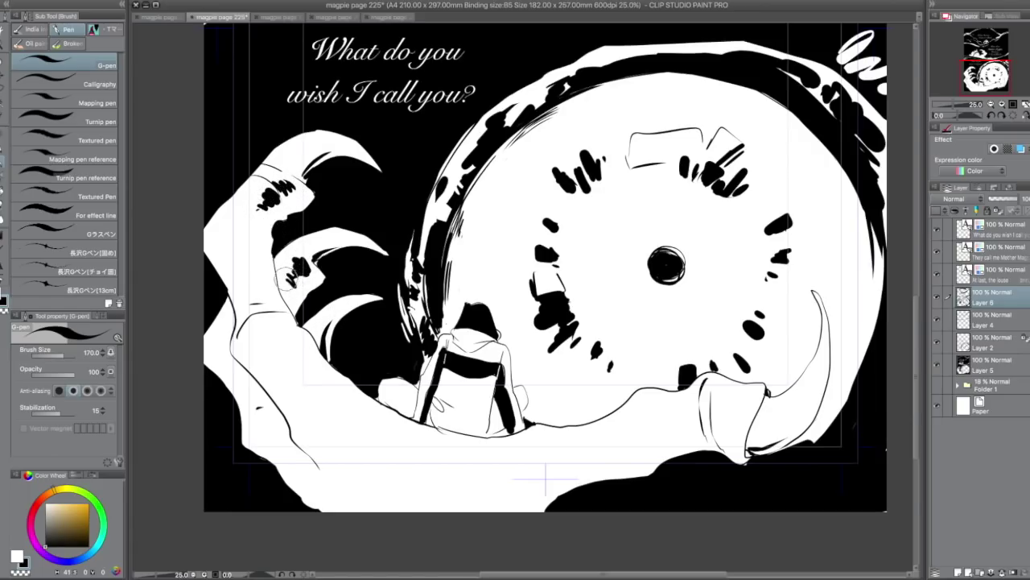
pyautogui.moveTo(264, 208)
pyautogui.mouseDown()
pyautogui.moveTo(241, 219)
pyautogui.moveTo(240, 243)
pyautogui.mouseUp()
pyautogui.moveTo(267, 314); pyautogui.dragTo(319, 378)
# - Shade the giant hand's thumb with rows of black texture strokes and darken the base of its claw
pyautogui.moveTo(749, 399)
pyautogui.mouseDown()
pyautogui.moveTo(742, 425)
pyautogui.moveTo(727, 406)
pyautogui.moveTo(717, 420)
pyautogui.moveTo(697, 410)
pyautogui.moveTo(694, 425)
pyautogui.mouseUp()
pyautogui.moveTo(689, 395)
pyautogui.mouseDown()
pyautogui.moveTo(685, 428)
pyautogui.moveTo(673, 434)
pyautogui.mouseUp()
pyautogui.moveTo(667, 400)
pyautogui.mouseDown()
pyautogui.moveTo(662, 439)
pyautogui.moveTo(652, 441)
pyautogui.mouseUp()
pyautogui.moveTo(646, 403)
pyautogui.mouseDown()
pyautogui.moveTo(642, 438)
pyautogui.moveTo(630, 439)
pyautogui.mouseUp()
pyautogui.moveTo(765, 408); pyautogui.dragTo(795, 393)
pyautogui.press('x')
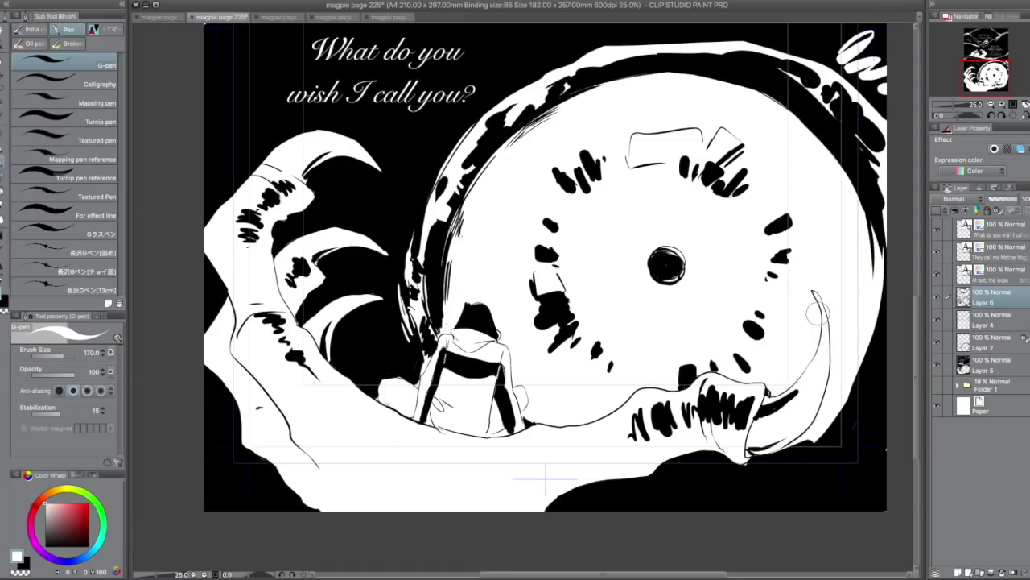
pyautogui.press('x')
pyautogui.moveTo(815, 296); pyautogui.dragTo(829, 372)
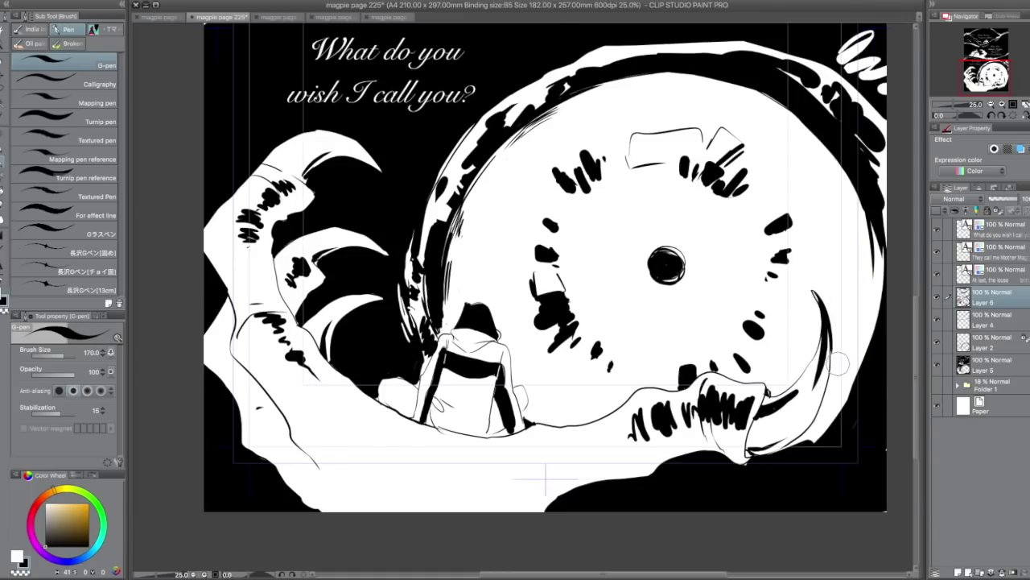
pyautogui.press('super+z')
pyautogui.moveTo(814, 294); pyautogui.dragTo(824, 378)
pyautogui.press('super+z')
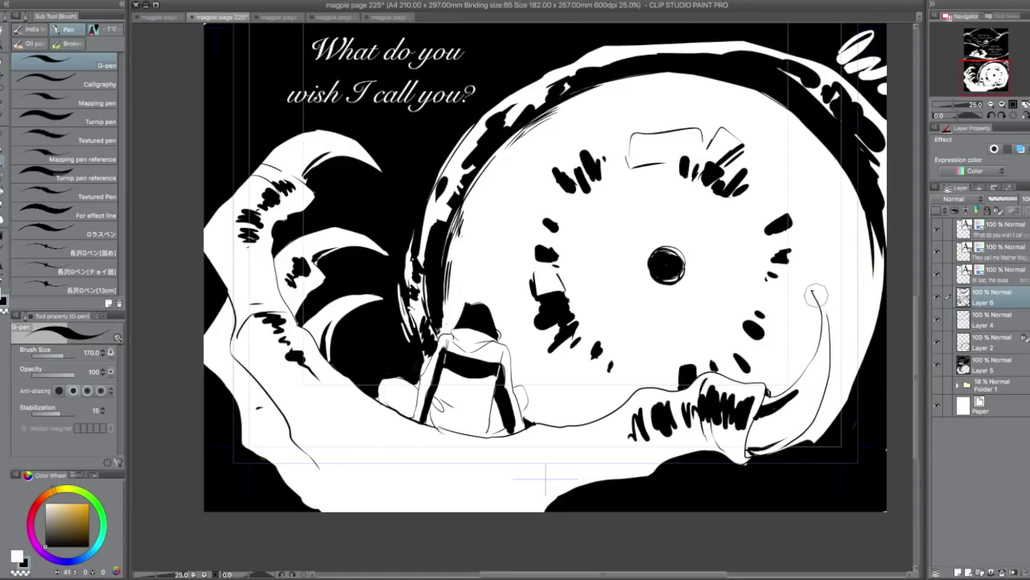
pyautogui.moveTo(814, 295); pyautogui.dragTo(823, 362)
pyautogui.press('super+z')
# - Thicken the outline of the thumb's claw in black from its tip down the curve
pyautogui.moveTo(813, 292); pyautogui.dragTo(821, 304)
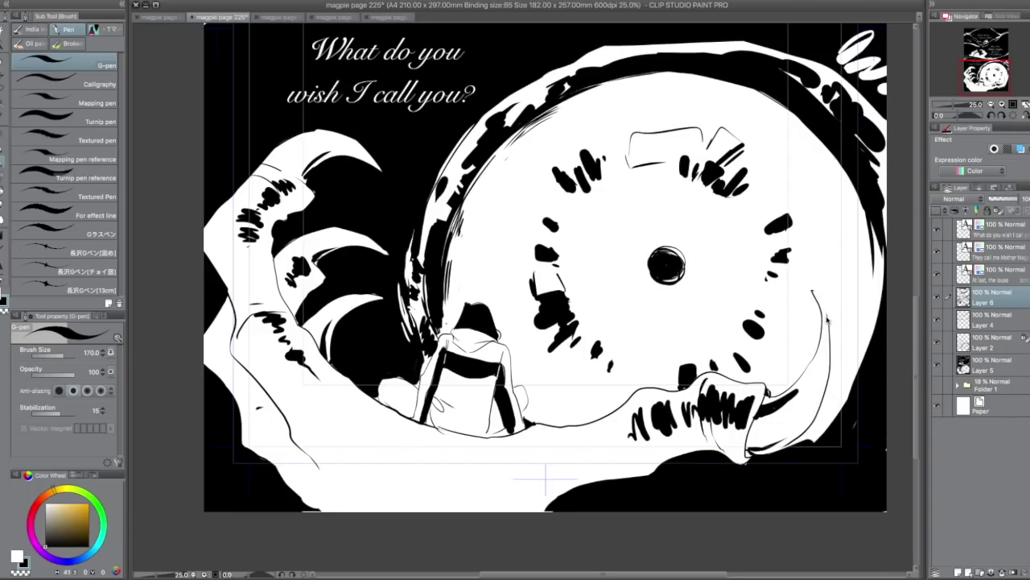
pyautogui.press('b')
pyautogui.press('p')
pyautogui.moveTo(813, 292); pyautogui.dragTo(829, 367)
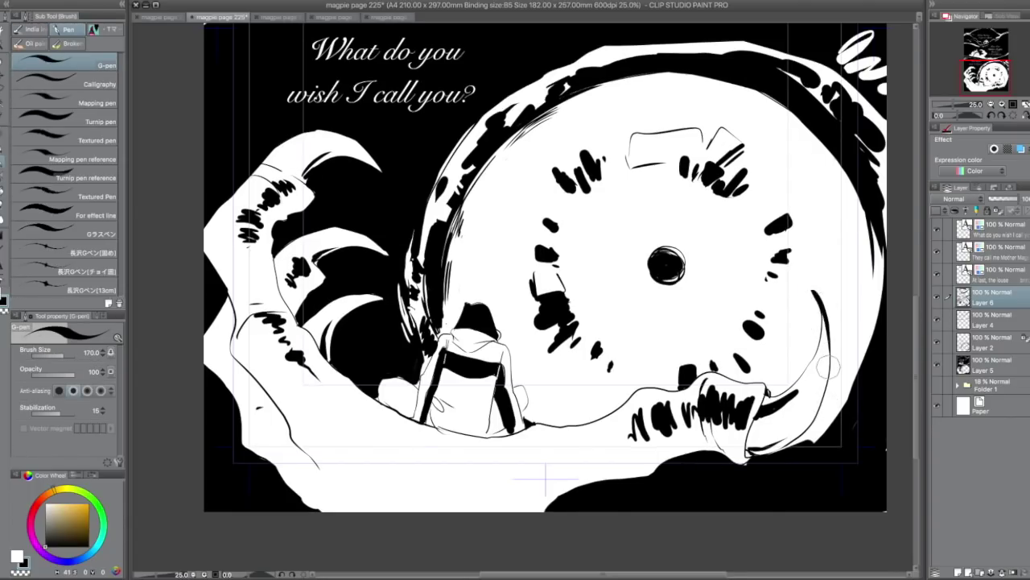
pyautogui.moveTo(822, 320); pyautogui.dragTo(809, 366)
pyautogui.hotkey('ctrl', 'z')
pyautogui.press('b')
pyautogui.press('p')
# - Smooth the eye's outer left edge beside the claws, filling outside it in black and redrawing the rim in white
pyautogui.moveTo(399, 294); pyautogui.dragTo(408, 338)
pyautogui.press('x')
pyautogui.moveTo(430, 195)
pyautogui.mouseDown()
pyautogui.moveTo(413, 244)
pyautogui.moveTo(425, 342)
pyautogui.moveTo(426, 319)
pyautogui.moveTo(410, 319)
pyautogui.moveTo(424, 355)
pyautogui.mouseUp()
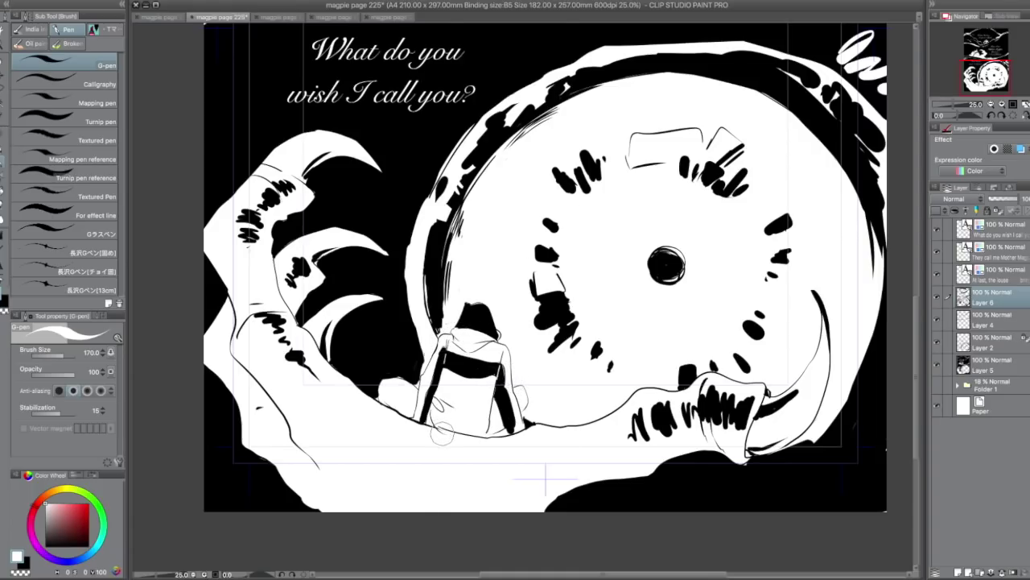
pyautogui.press('x')
pyautogui.press('x')
pyautogui.press('x')
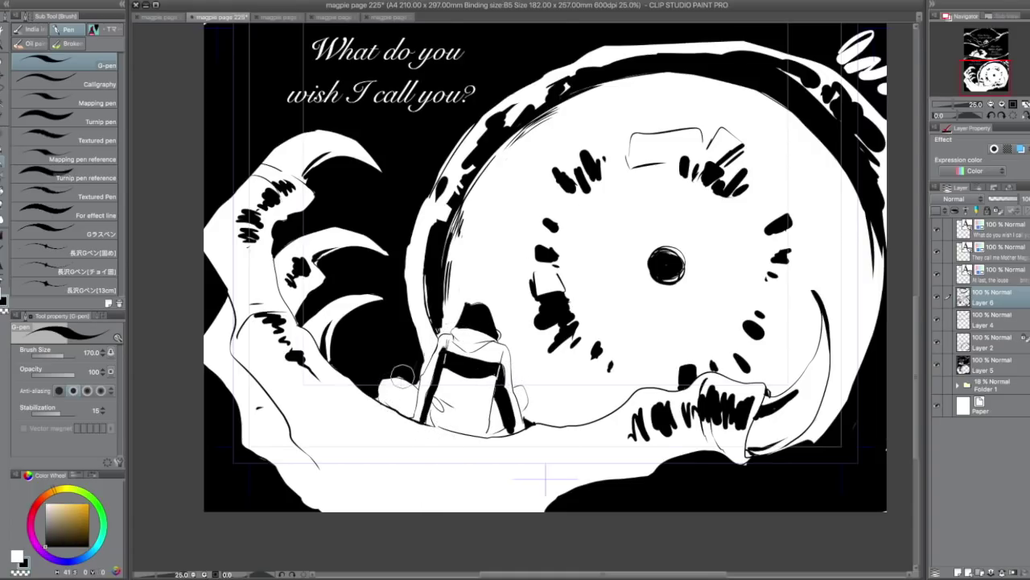
# - Ink black shading strokes along the giant hand's wrist crease, the forearm's outer contour and the underside of the palm
pyautogui.press('x')
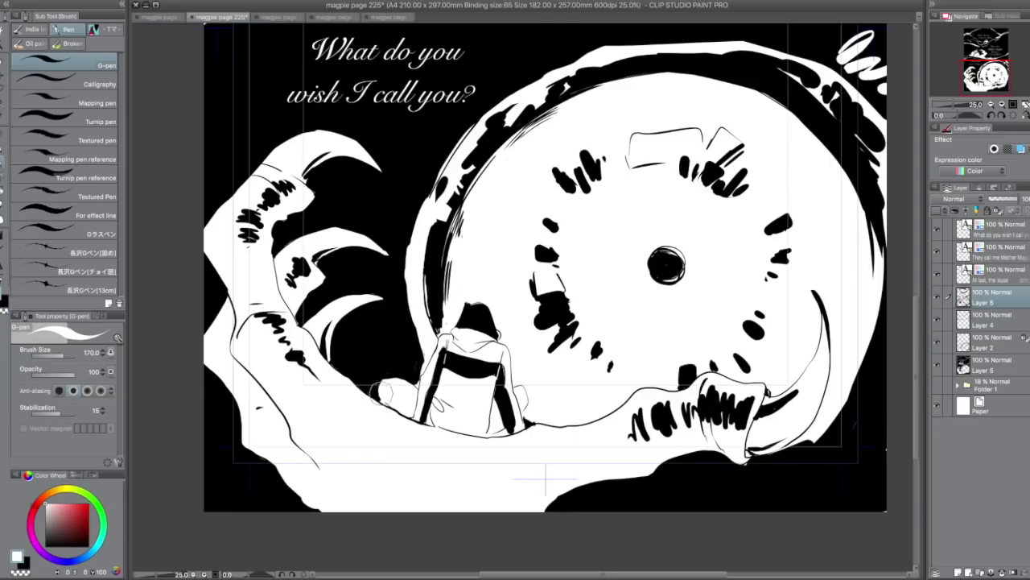
pyautogui.press('x')
pyautogui.moveTo(298, 436); pyautogui.dragTo(329, 474)
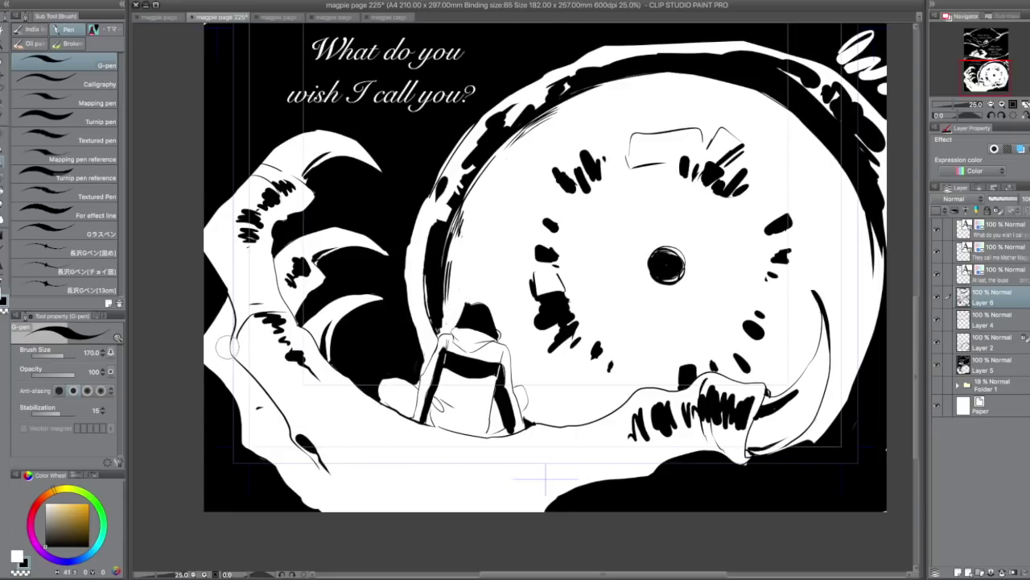
pyautogui.moveTo(276, 411); pyautogui.dragTo(259, 388)
pyautogui.moveTo(267, 448); pyautogui.dragTo(324, 489)
pyautogui.moveTo(621, 472)
pyautogui.mouseDown()
pyautogui.moveTo(582, 477)
pyautogui.moveTo(536, 512)
pyautogui.mouseUp()
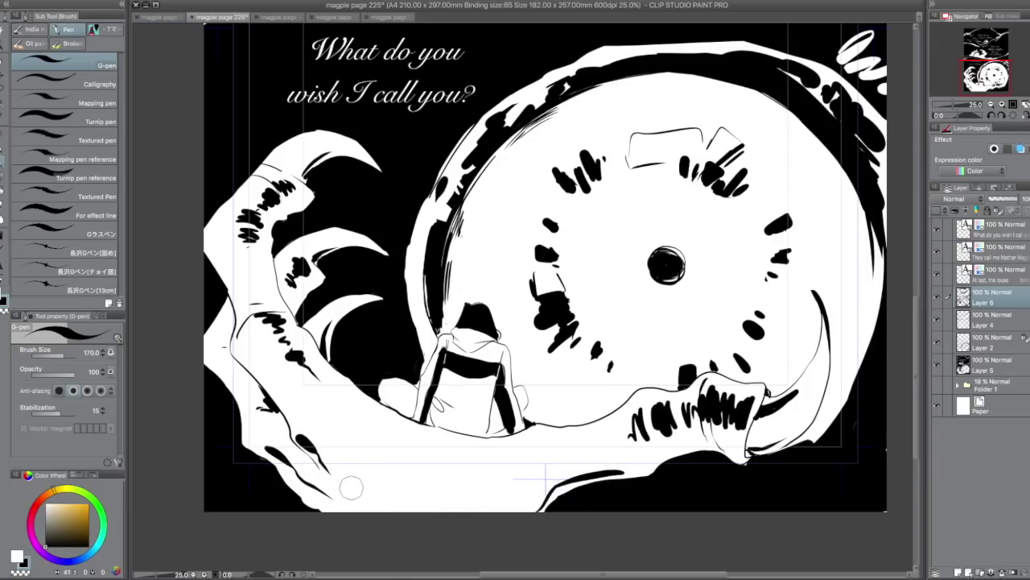
# - Scribble small black texture marks across the palm on both sides of the seated figure and fill in the thumb's shading
pyautogui.moveTo(569, 457)
pyautogui.mouseDown()
pyautogui.moveTo(547, 451)
pyautogui.moveTo(571, 452)
pyautogui.mouseUp()
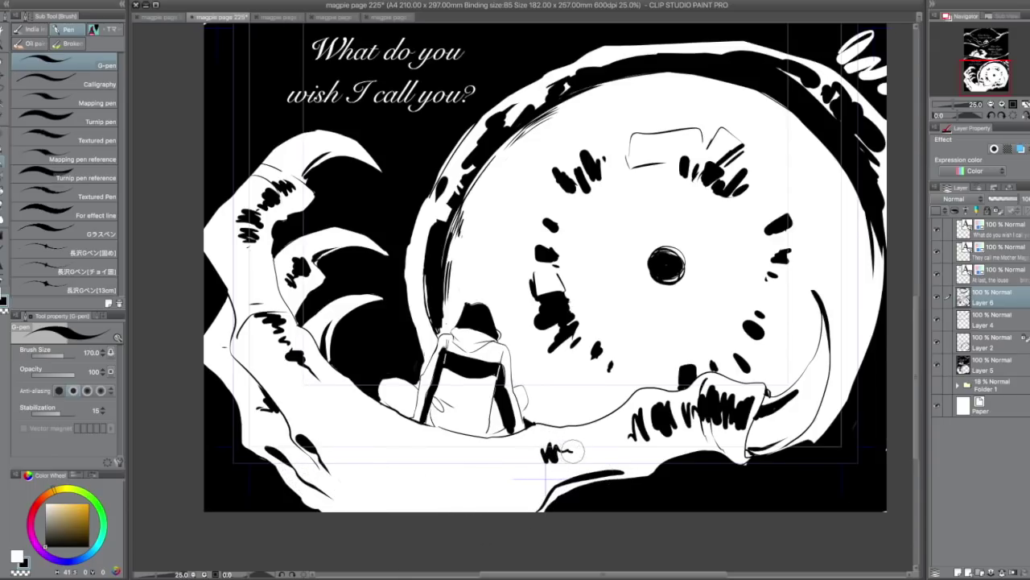
pyautogui.moveTo(644, 435)
pyautogui.mouseDown()
pyautogui.moveTo(676, 415)
pyautogui.moveTo(692, 422)
pyautogui.moveTo(646, 401)
pyautogui.mouseUp()
pyautogui.moveTo(558, 439); pyautogui.dragTo(567, 460)
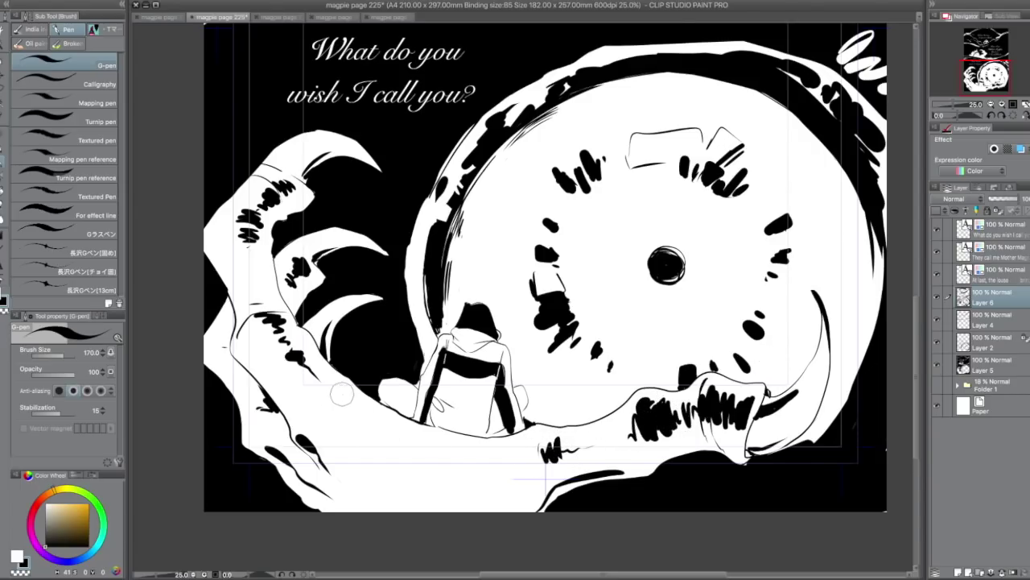
pyautogui.moveTo(341, 396); pyautogui.dragTo(348, 407)
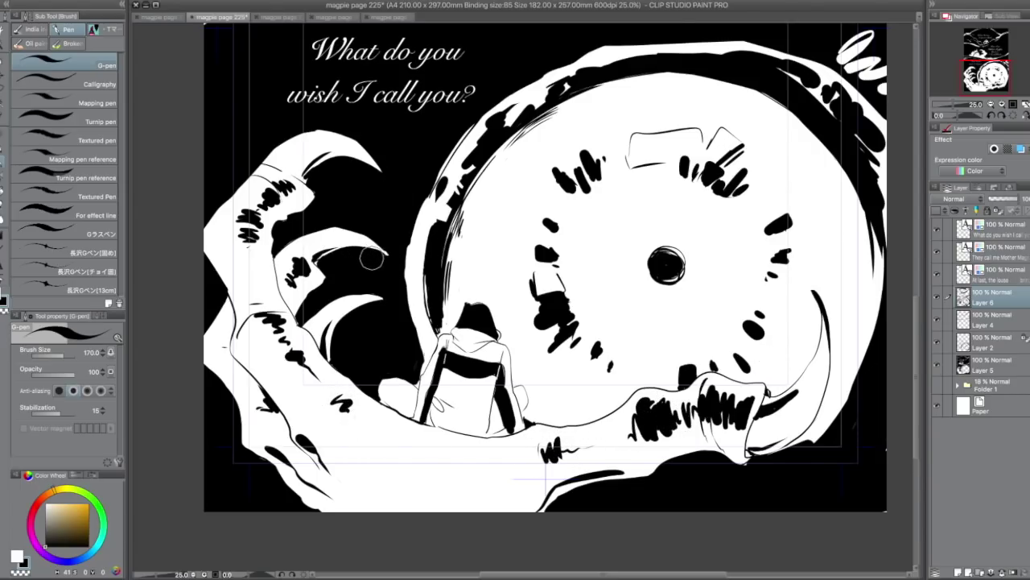
# - Trim the middle and lower claws with black strokes, and hatch short black marks inside the eye's upper-left edge
pyautogui.moveTo(380, 258); pyautogui.dragTo(341, 260)
pyautogui.moveTo(382, 301); pyautogui.dragTo(338, 351)
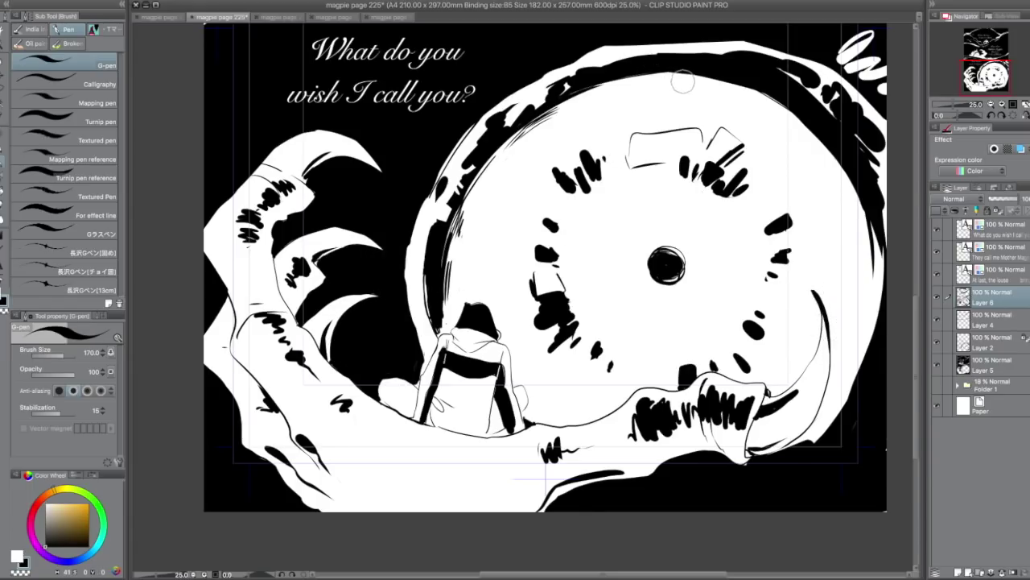
pyautogui.moveTo(496, 170); pyautogui.dragTo(488, 184)
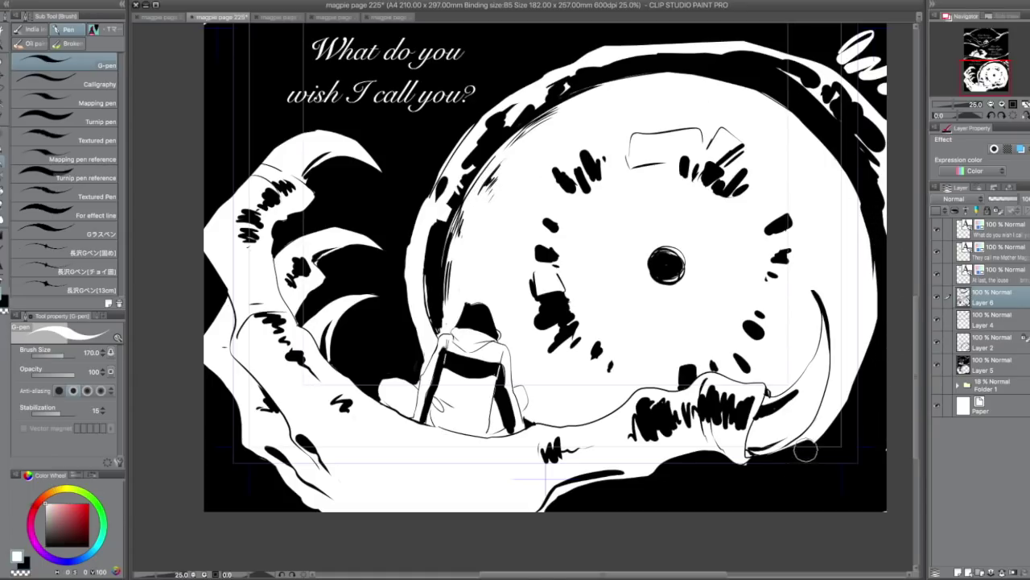
# - Extend the eye's lower edge in white beneath the thumb and its claw, and smooth the outer right contour
pyautogui.moveTo(794, 443); pyautogui.dragTo(761, 456)
pyautogui.press('x')
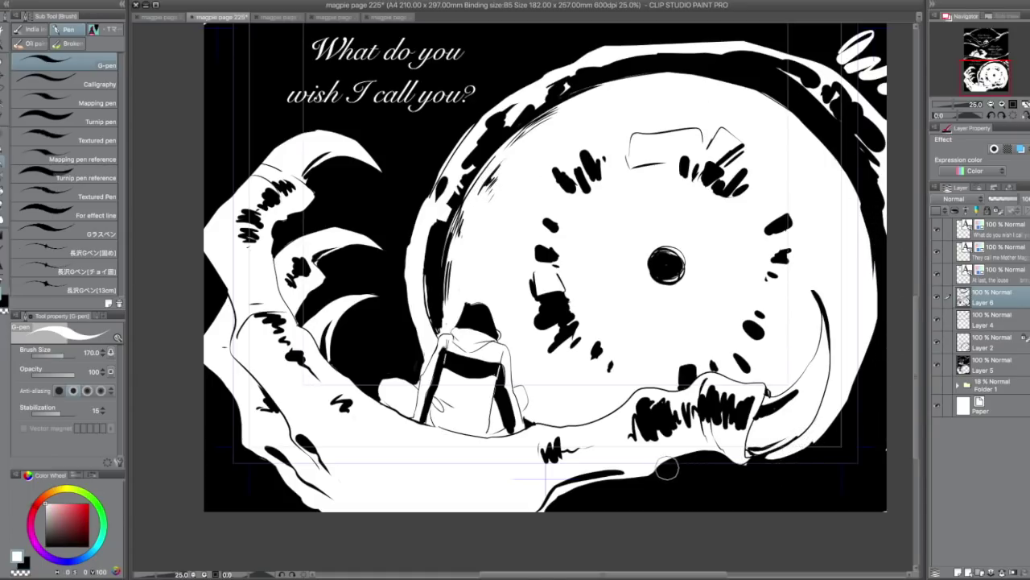
pyautogui.moveTo(669, 467)
pyautogui.mouseDown()
pyautogui.moveTo(722, 469)
pyautogui.moveTo(661, 472)
pyautogui.moveTo(767, 458)
pyautogui.moveTo(730, 475)
pyautogui.moveTo(777, 455)
pyautogui.moveTo(719, 474)
pyautogui.mouseUp()
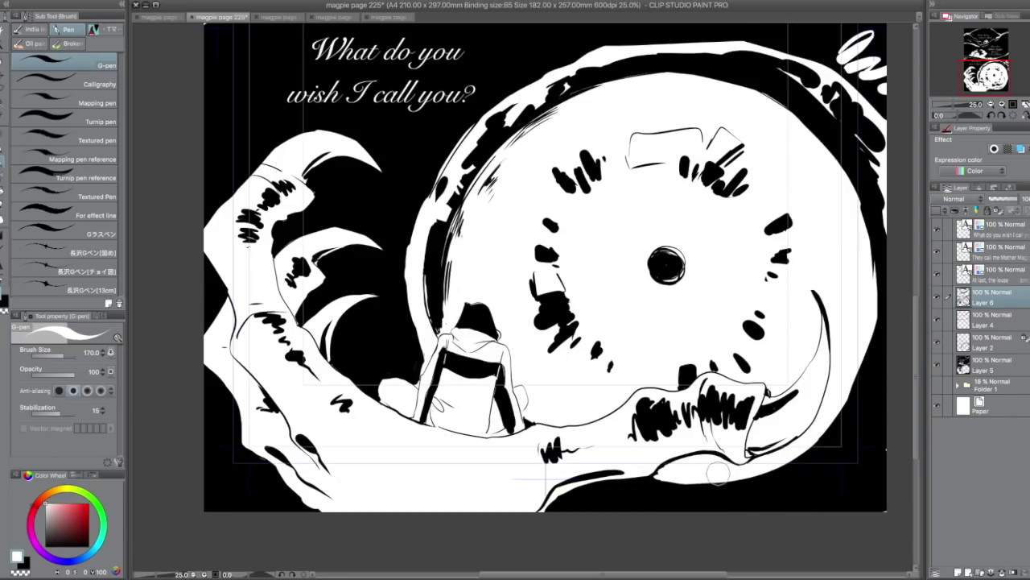
pyautogui.press('x')
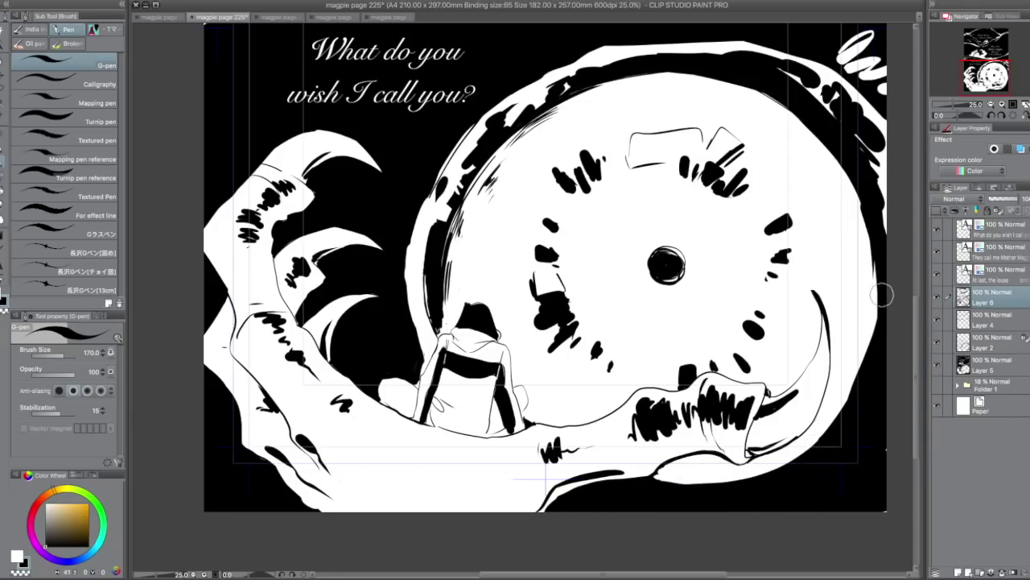
pyautogui.moveTo(880, 338); pyautogui.dragTo(875, 271)
pyautogui.press('x')
pyautogui.moveTo(853, 215)
pyautogui.mouseDown()
pyautogui.moveTo(815, 430)
pyautogui.moveTo(872, 277)
pyautogui.moveTo(801, 461)
pyautogui.moveTo(731, 485)
pyautogui.mouseUp()
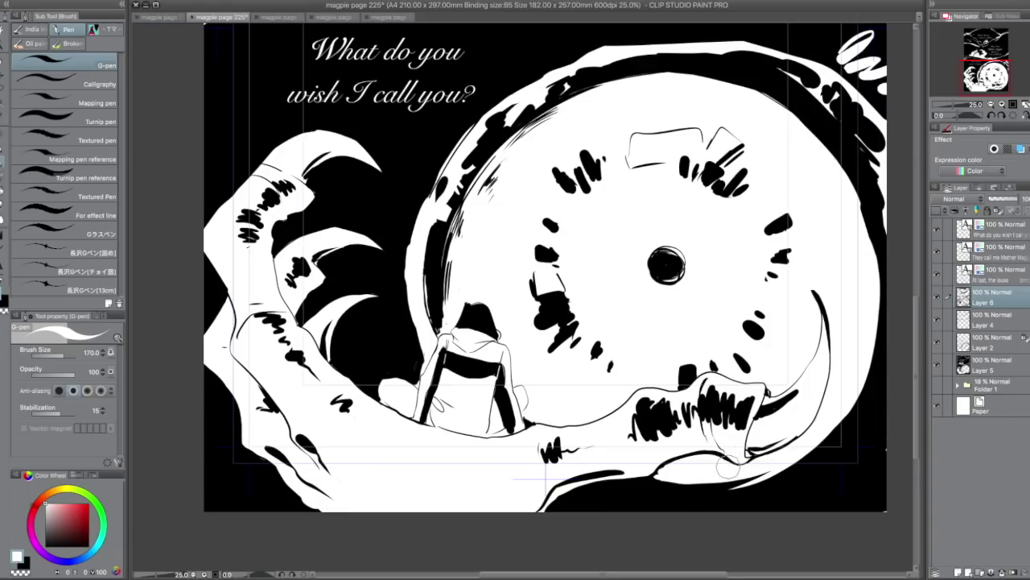
pyautogui.press('Tab')
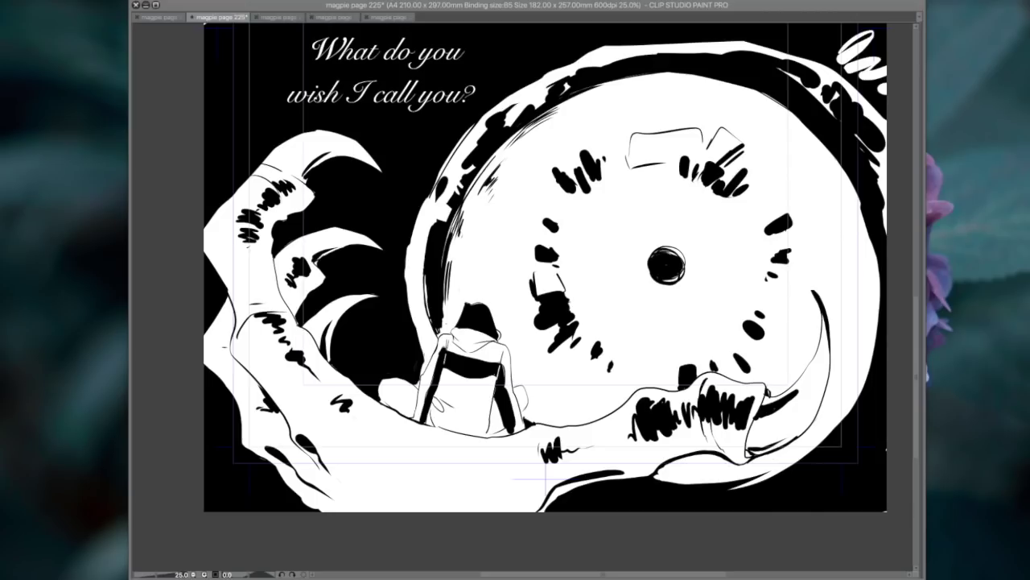
pyautogui.moveTo(681, 578)
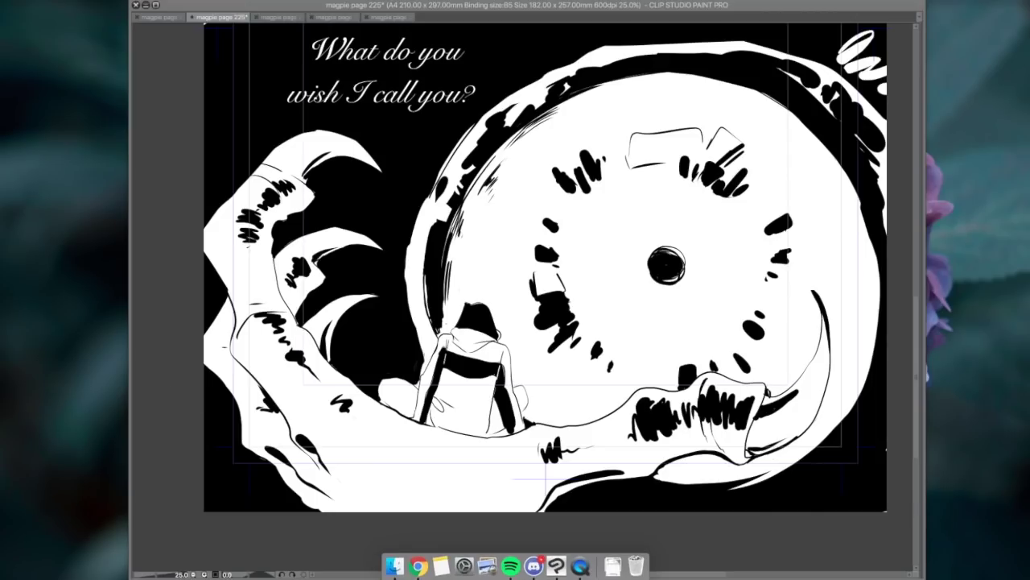
pyautogui.press('Tab')
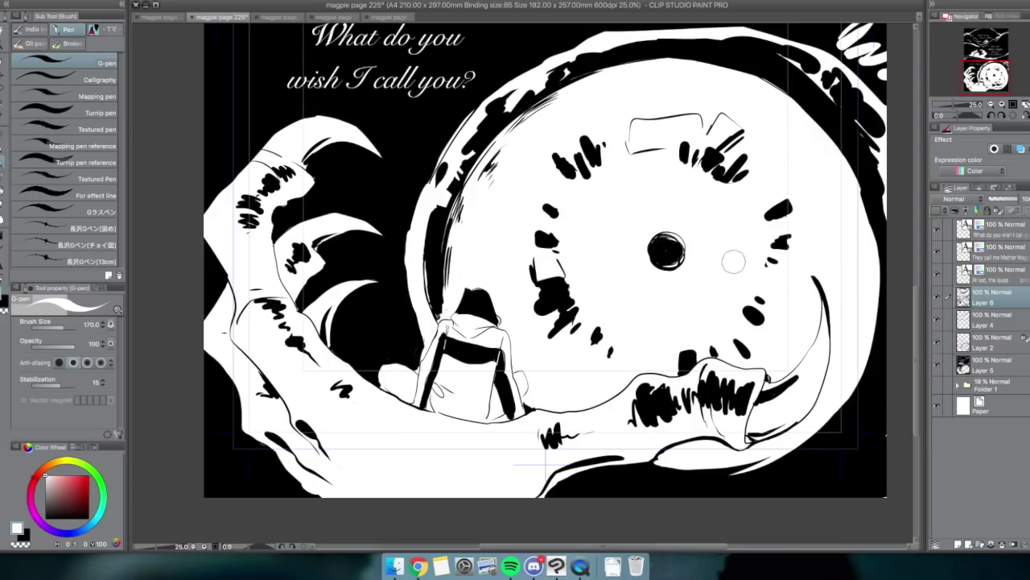
# - Enlarge the eye's pupil into a solid black circle with a thin white crescent inside its right edge
pyautogui.moveTo(681, 270)
pyautogui.mouseDown()
pyautogui.moveTo(678, 283)
pyautogui.moveTo(669, 257)
pyautogui.moveTo(650, 262)
pyautogui.moveTo(657, 291)
pyautogui.moveTo(671, 265)
pyautogui.mouseUp()
pyautogui.click(664, 262)
pyautogui.press('x')
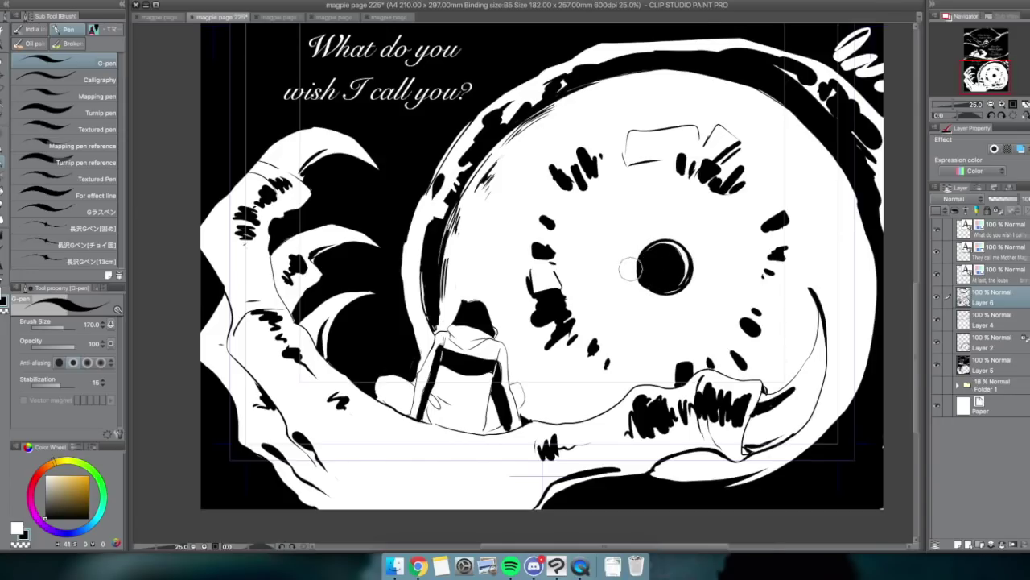
# - Rework the iris marks at the upper left into tapered black streaks pointing toward the pupil, cleaning their edges in white
pyautogui.moveTo(591, 173)
pyautogui.mouseDown()
pyautogui.moveTo(624, 208)
pyautogui.moveTo(616, 193)
pyautogui.mouseUp()
pyautogui.moveTo(607, 157); pyautogui.dragTo(614, 171)
pyautogui.moveTo(545, 215); pyautogui.dragTo(589, 244)
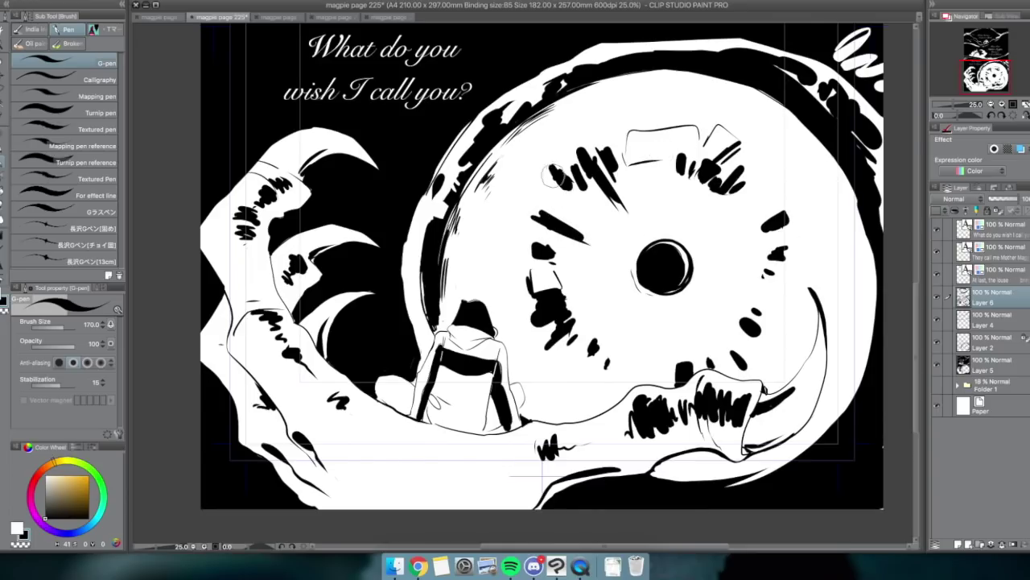
pyautogui.moveTo(549, 171)
pyautogui.mouseDown()
pyautogui.moveTo(587, 196)
pyautogui.moveTo(570, 159)
pyautogui.moveTo(609, 169)
pyautogui.moveTo(614, 156)
pyautogui.mouseUp()
pyautogui.press('x')
pyautogui.press('x')
pyautogui.moveTo(568, 165); pyautogui.dragTo(581, 179)
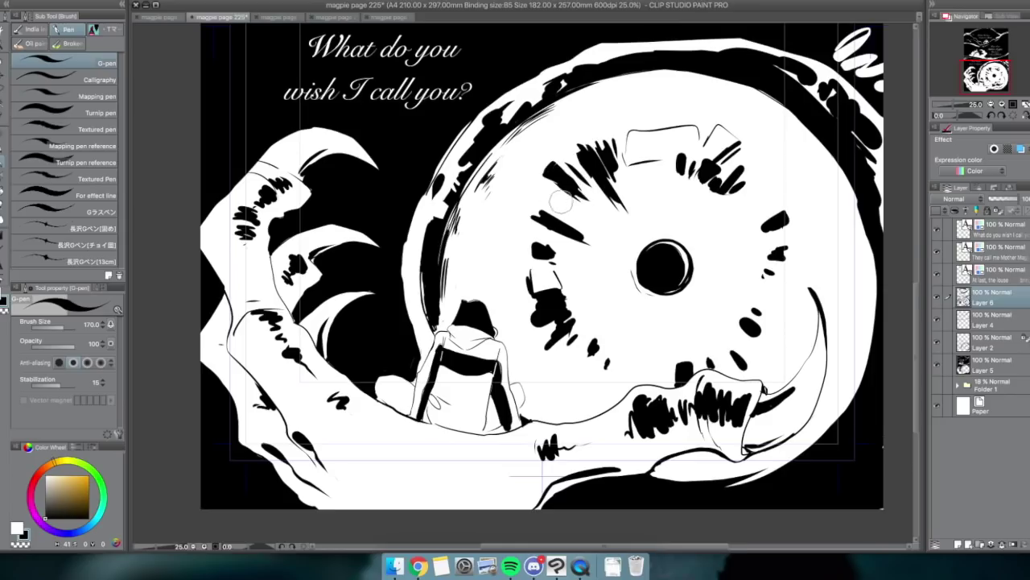
# - Merge the iris marks at the upper right into a black tapered wedge, and replace the small outlined box with short streaks
pyautogui.moveTo(740, 143); pyautogui.dragTo(710, 206)
pyautogui.moveTo(764, 169); pyautogui.dragTo(721, 213)
pyautogui.press('x')
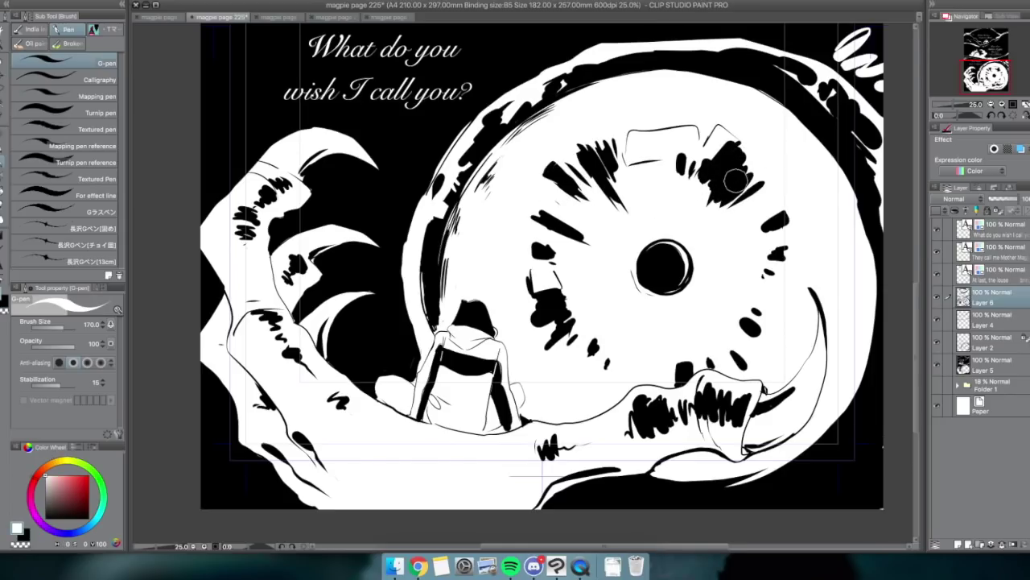
pyautogui.moveTo(724, 144); pyautogui.dragTo(699, 181)
pyautogui.moveTo(696, 154); pyautogui.dragTo(682, 169)
pyautogui.press('x')
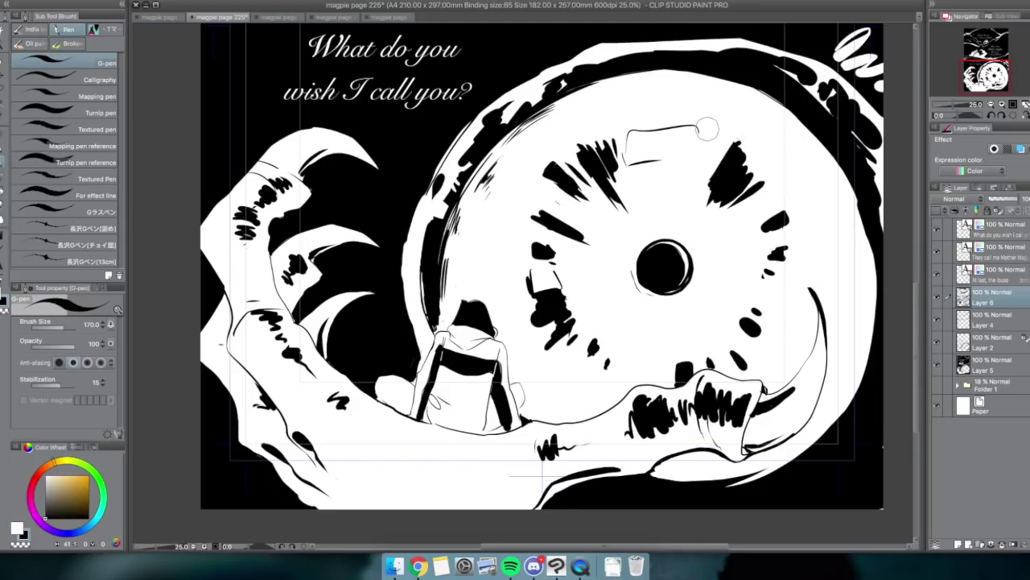
pyautogui.moveTo(709, 127); pyautogui.dragTo(703, 146)
# - Turn the iris marks along the right, lower-right and lower-left sides into radiating black streaks
pyautogui.moveTo(790, 215)
pyautogui.mouseDown()
pyautogui.moveTo(752, 230)
pyautogui.moveTo(749, 274)
pyautogui.moveTo(779, 330)
pyautogui.mouseUp()
pyautogui.press('x')
pyautogui.moveTo(765, 270)
pyautogui.mouseDown()
pyautogui.moveTo(750, 279)
pyautogui.moveTo(768, 337)
pyautogui.moveTo(757, 349)
pyautogui.moveTo(736, 314)
pyautogui.mouseUp()
pyautogui.press('x')
pyautogui.moveTo(745, 369); pyautogui.dragTo(721, 335)
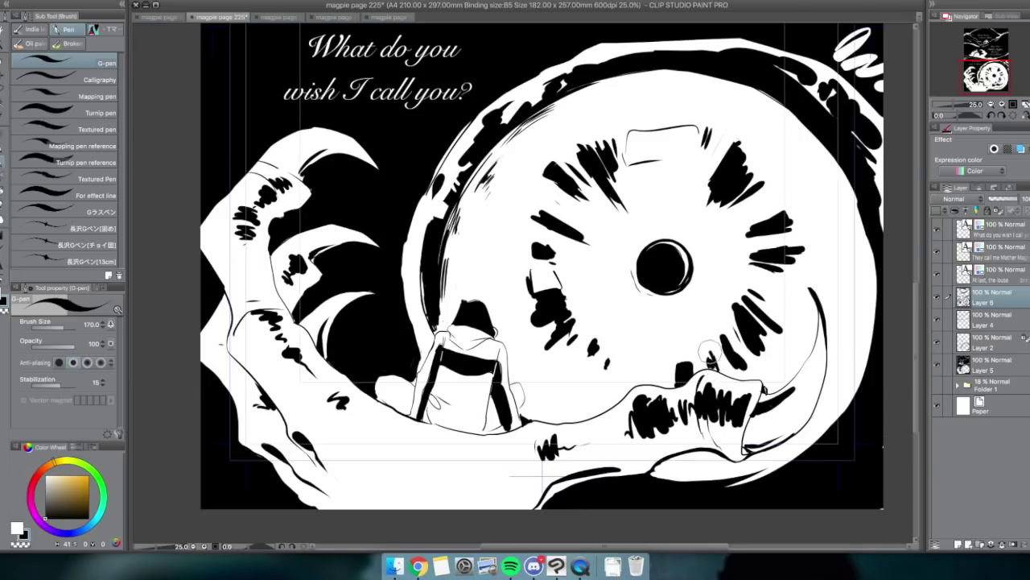
pyautogui.moveTo(609, 340)
pyautogui.mouseDown()
pyautogui.moveTo(601, 376)
pyautogui.moveTo(613, 380)
pyautogui.mouseUp()
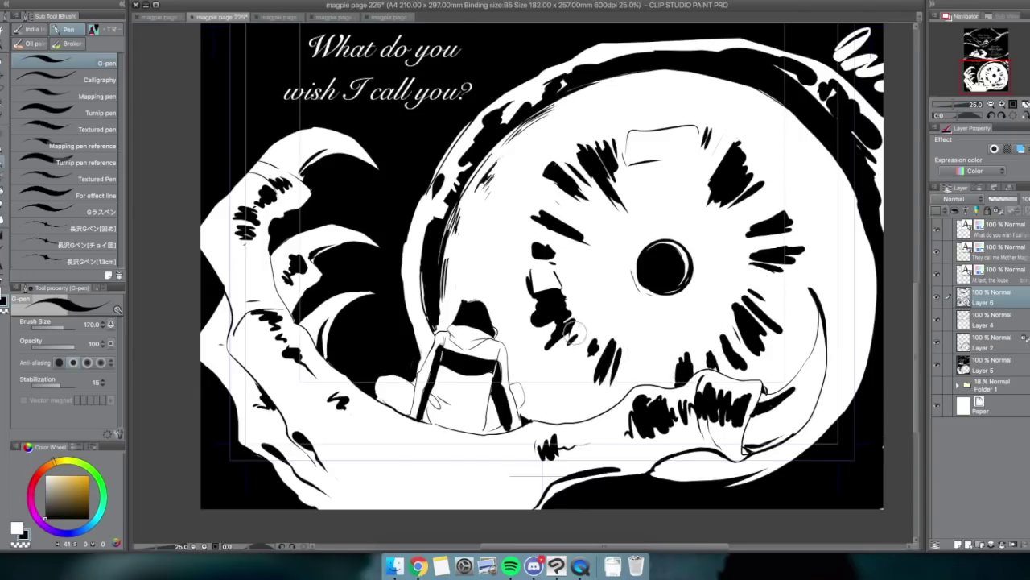
pyautogui.press('x')
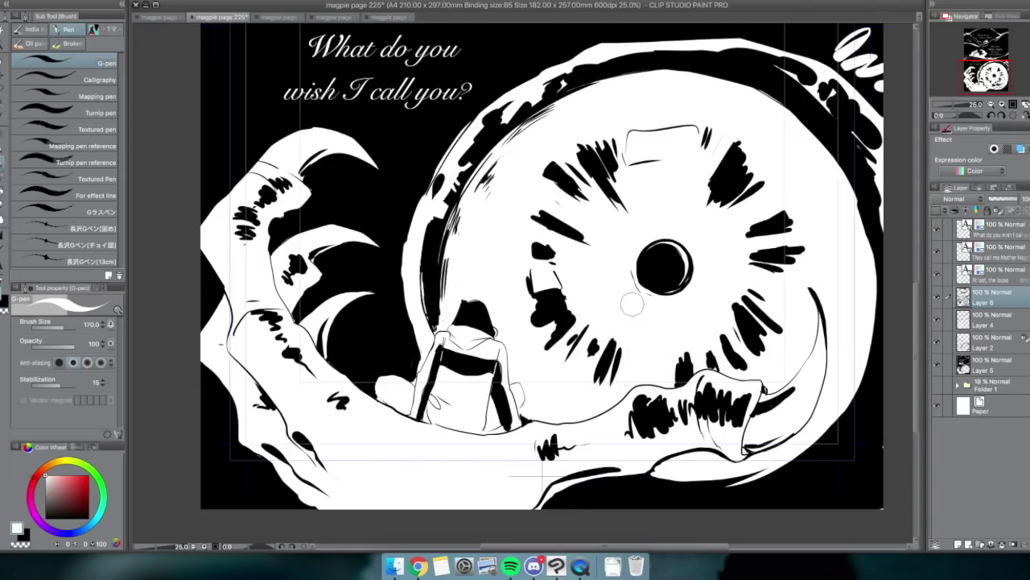
# - Draw black contour lines along the eye's right edge, from the lower right up to the upper right, trimming them in white
pyautogui.press('x')
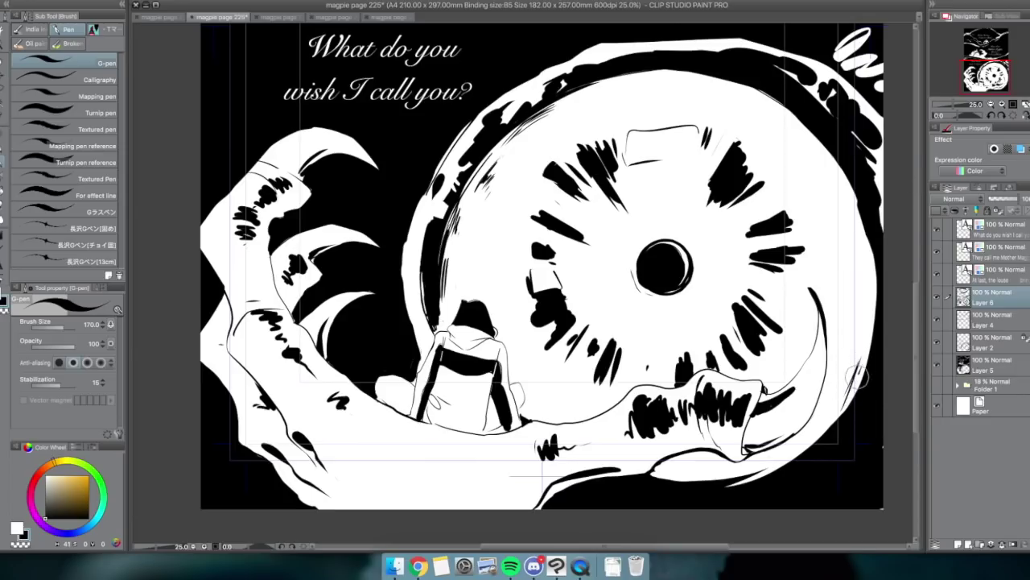
pyautogui.press('x')
pyautogui.moveTo(859, 354); pyautogui.dragTo(830, 416)
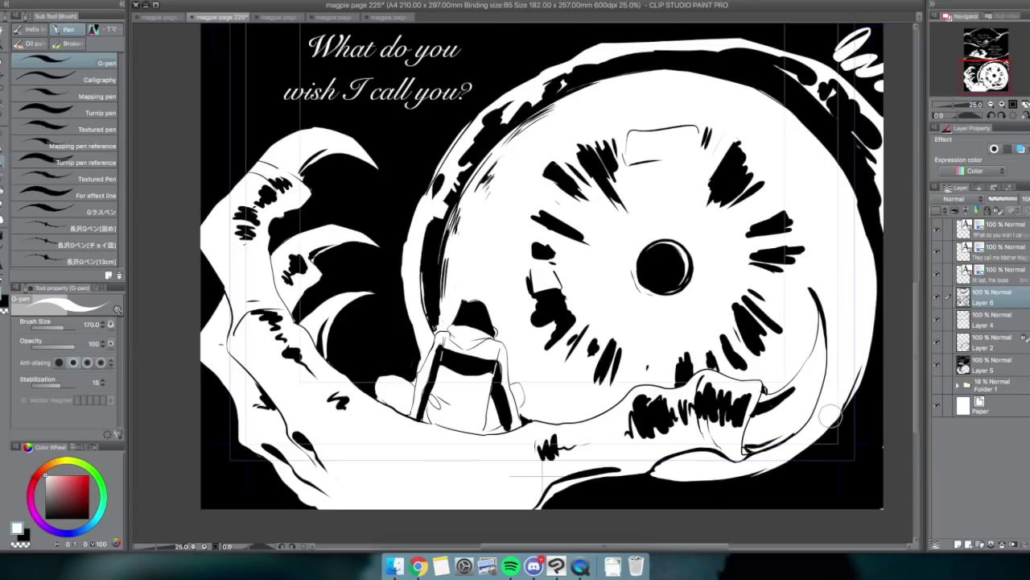
pyautogui.press('x')
pyautogui.moveTo(868, 318)
pyautogui.mouseDown()
pyautogui.moveTo(859, 370)
pyautogui.moveTo(820, 425)
pyautogui.mouseUp()
pyautogui.moveTo(846, 199); pyautogui.dragTo(808, 133)
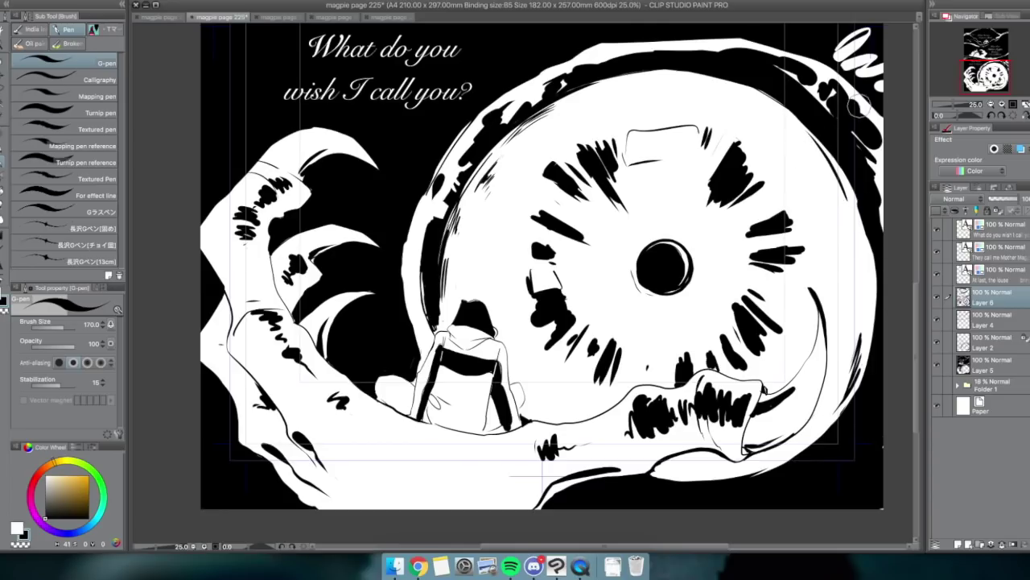
# - Add black notches and texture marks to the eye's white outer rim along the top, upper right and left side
pyautogui.moveTo(595, 93); pyautogui.dragTo(589, 72)
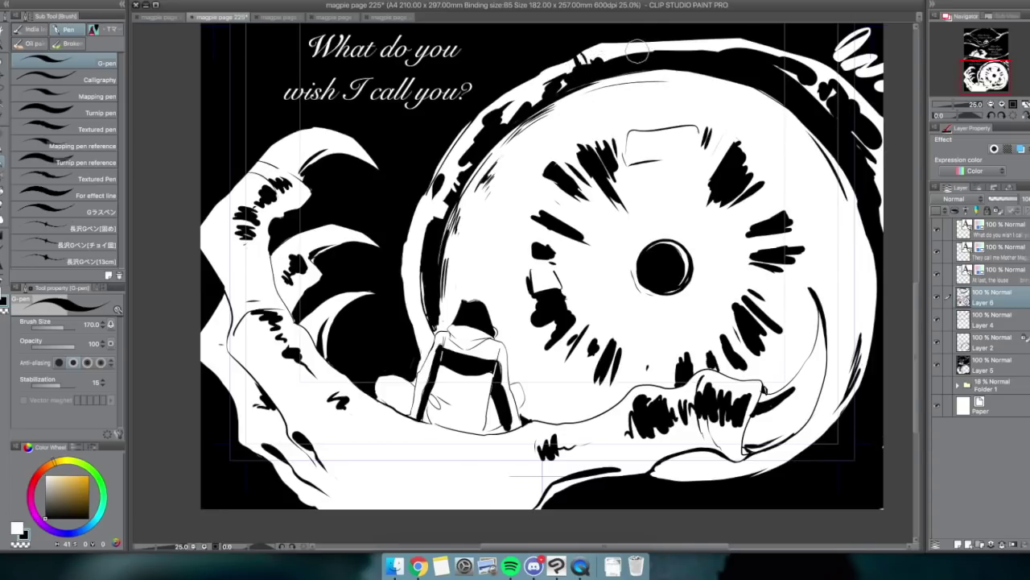
pyautogui.moveTo(833, 97); pyautogui.dragTo(827, 81)
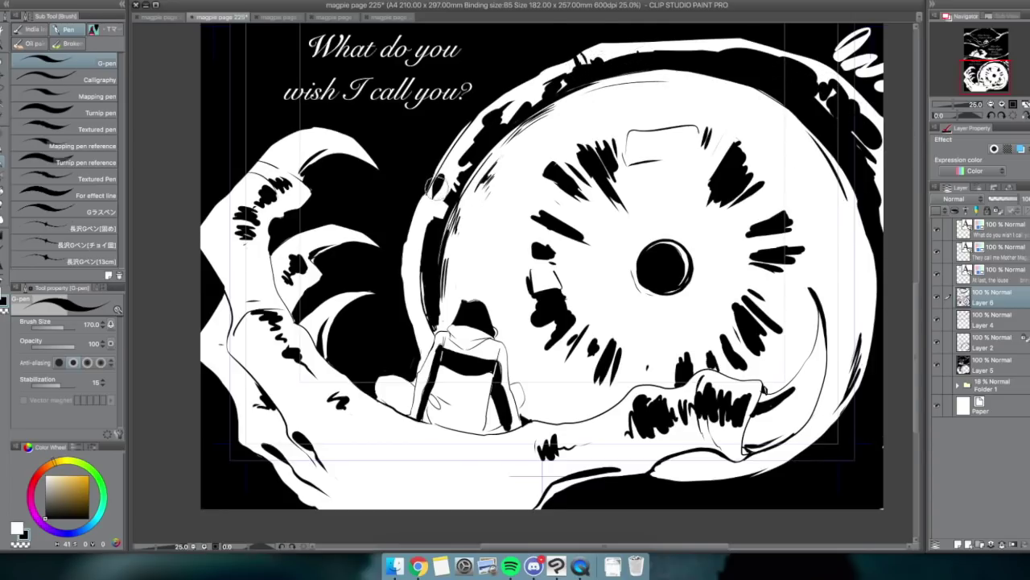
pyautogui.moveTo(428, 223)
pyautogui.mouseDown()
pyautogui.moveTo(415, 245)
pyautogui.moveTo(418, 268)
pyautogui.mouseUp()
# - Draw thin white lines outside the eye's left rim and white radiating strokes across the panel's lower-right corner
pyautogui.press('x')
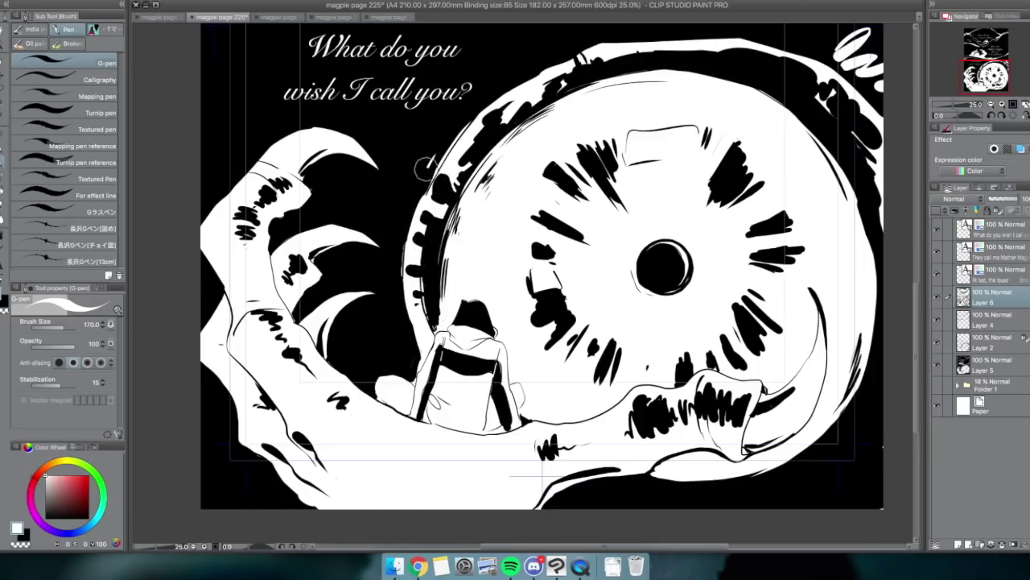
pyautogui.moveTo(869, 393)
pyautogui.mouseDown()
pyautogui.moveTo(871, 420)
pyautogui.moveTo(884, 427)
pyautogui.moveTo(861, 424)
pyautogui.moveTo(846, 466)
pyautogui.moveTo(882, 503)
pyautogui.moveTo(856, 469)
pyautogui.moveTo(886, 487)
pyautogui.mouseUp()
pyautogui.moveTo(855, 447); pyautogui.dragTo(884, 458)
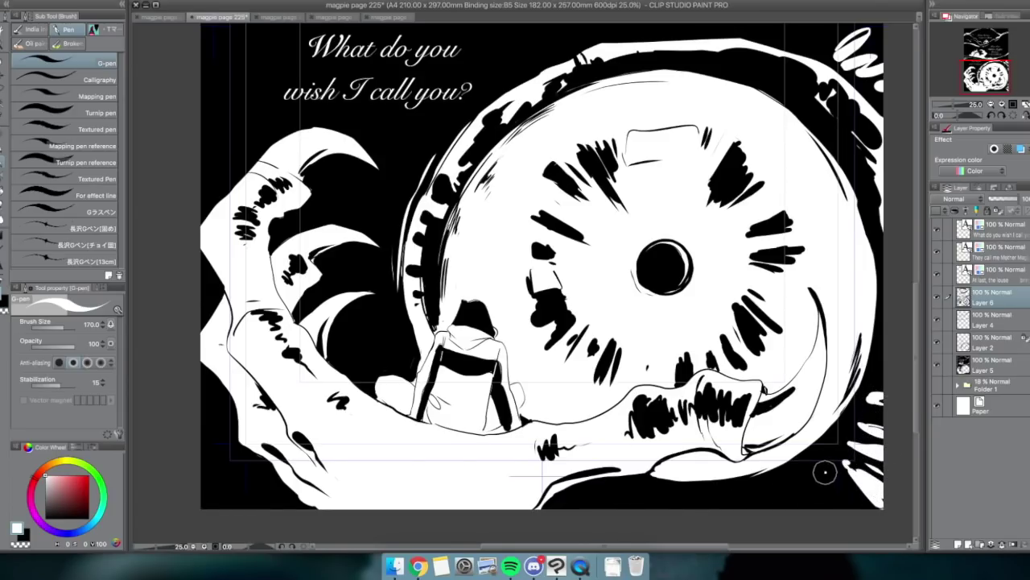
pyautogui.moveTo(825, 473)
pyautogui.mouseDown()
pyautogui.moveTo(855, 508)
pyautogui.moveTo(826, 510)
pyautogui.moveTo(806, 481)
pyautogui.moveTo(802, 506)
pyautogui.moveTo(785, 489)
pyautogui.moveTo(715, 496)
pyautogui.moveTo(810, 460)
pyautogui.mouseUp()
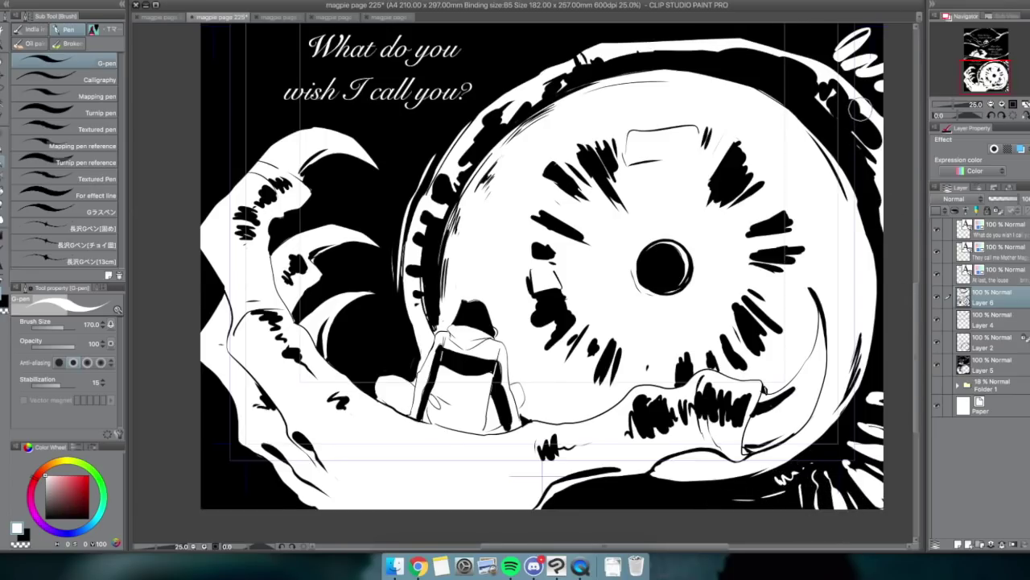
# - Hatch white strokes across the dark band along the eye's upper-right rim
pyautogui.moveTo(849, 113); pyautogui.dragTo(836, 83)
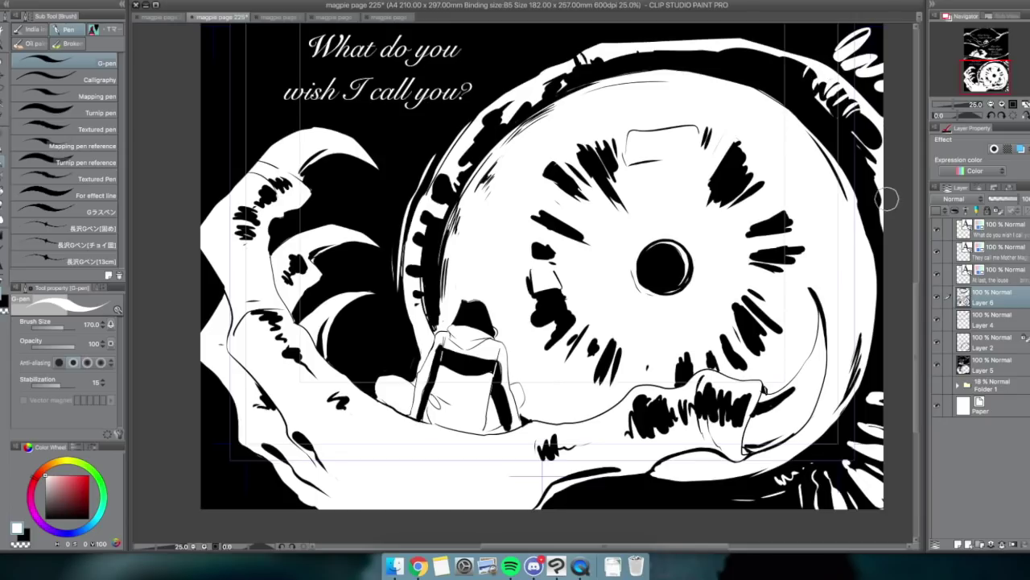
pyautogui.moveTo(722, 52); pyautogui.dragTo(805, 87)
pyautogui.moveTo(869, 84); pyautogui.dragTo(852, 193)
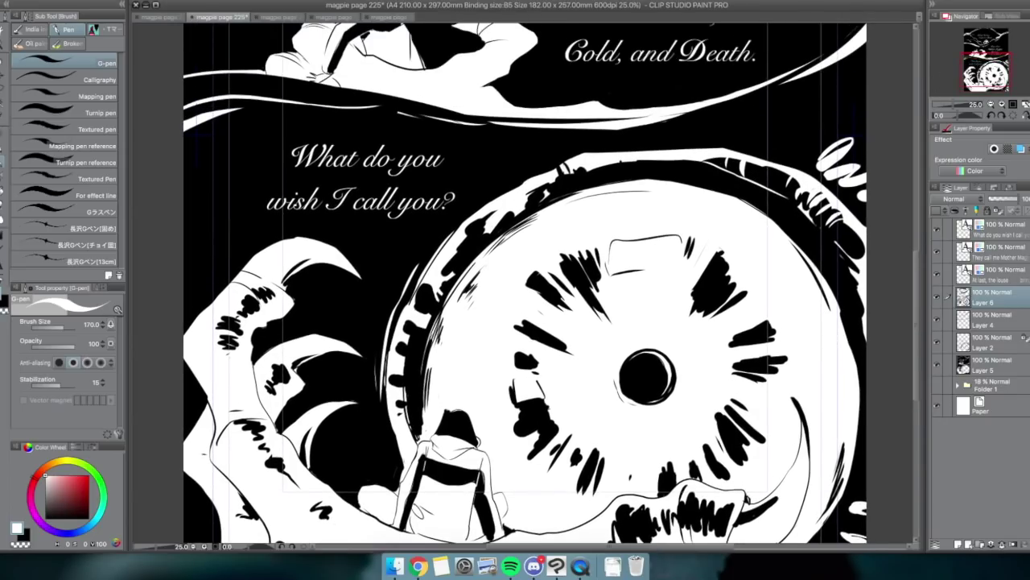
# - Cover the white scribble beyond the eye's upper-right rim in black and replace it with thin white radiating strokes
pyautogui.press('x')
pyautogui.moveTo(855, 142)
pyautogui.mouseDown()
pyautogui.moveTo(827, 147)
pyautogui.moveTo(822, 162)
pyautogui.moveTo(862, 184)
pyautogui.mouseUp()
pyautogui.press('x')
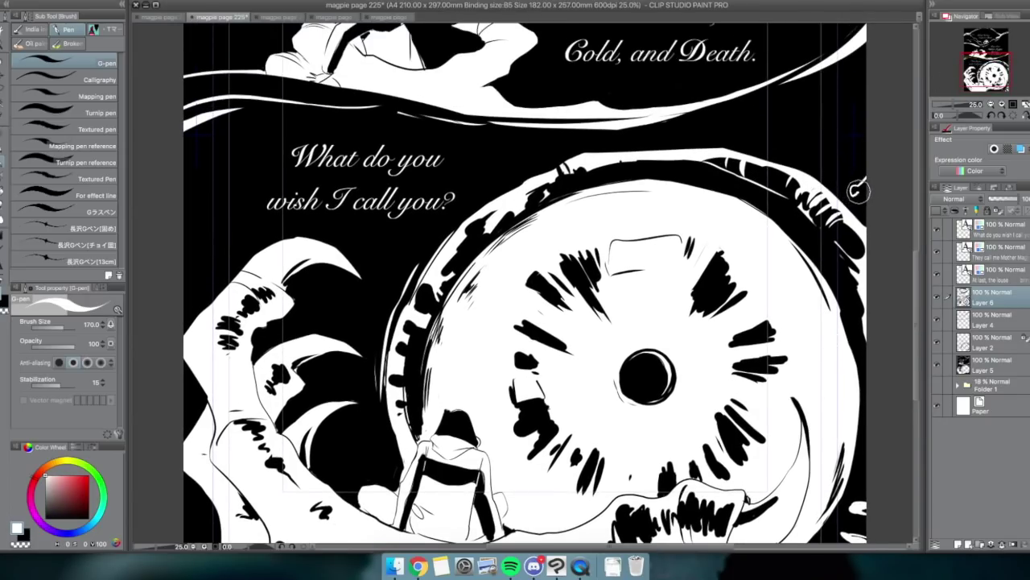
pyautogui.moveTo(868, 117)
pyautogui.mouseDown()
pyautogui.moveTo(830, 162)
pyautogui.moveTo(854, 147)
pyautogui.moveTo(846, 165)
pyautogui.moveTo(872, 146)
pyautogui.mouseUp()
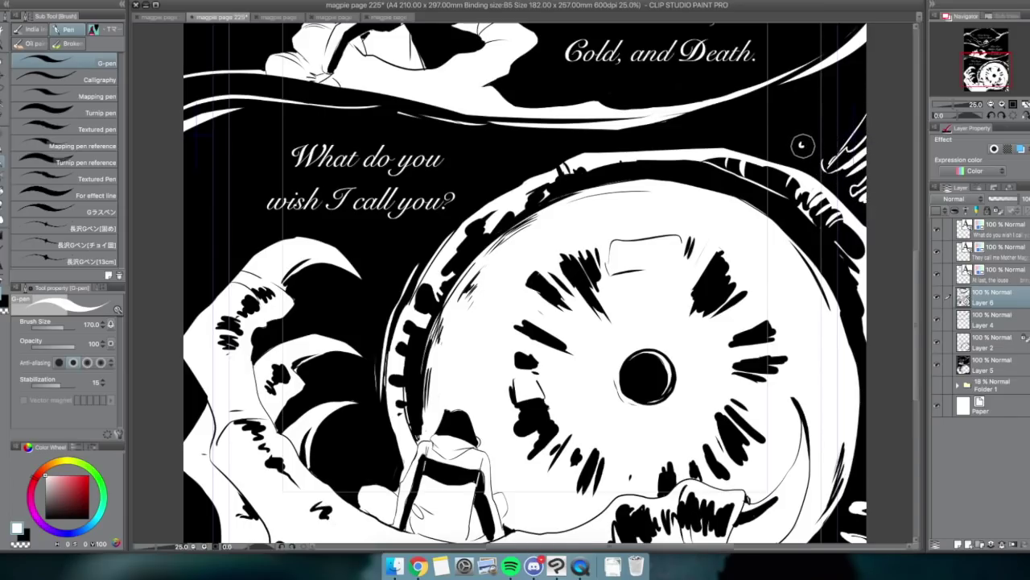
# - Extend the loose white radiating strokes farther into the darkness above the eye's upper-right rim and save the page
pyautogui.moveTo(863, 81); pyautogui.dragTo(823, 124)
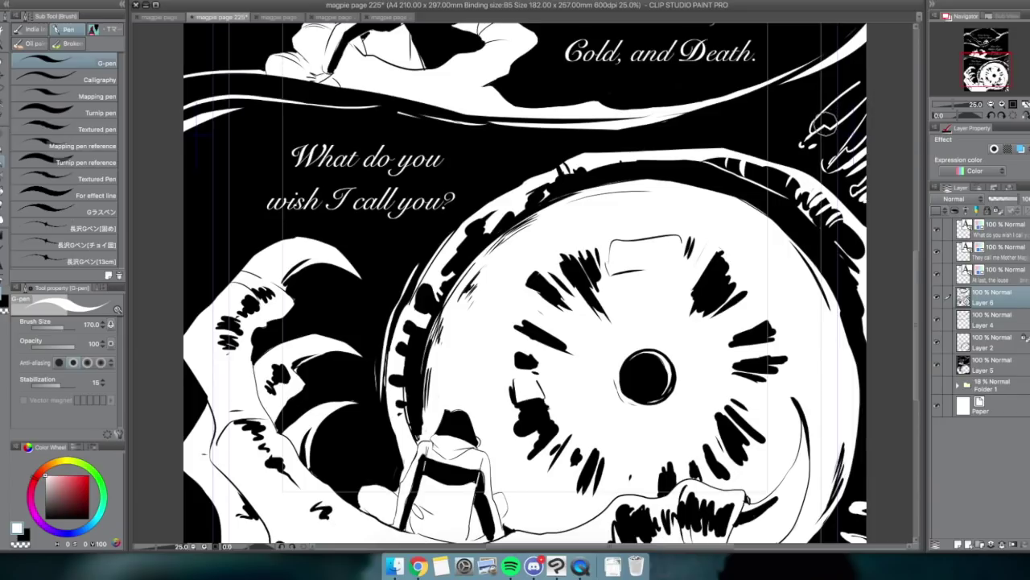
pyautogui.moveTo(803, 90); pyautogui.dragTo(784, 142)
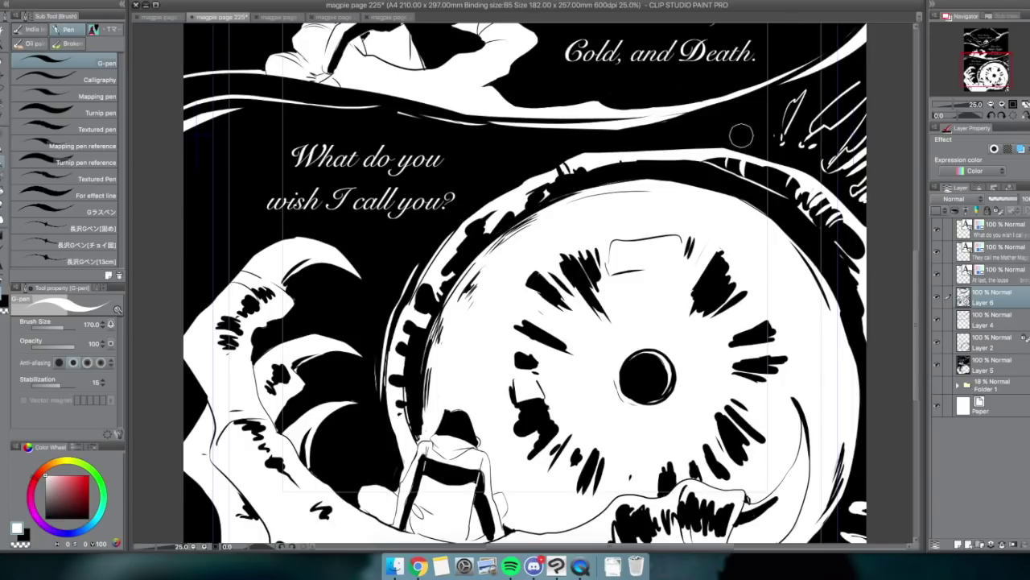
pyautogui.press('super+s')
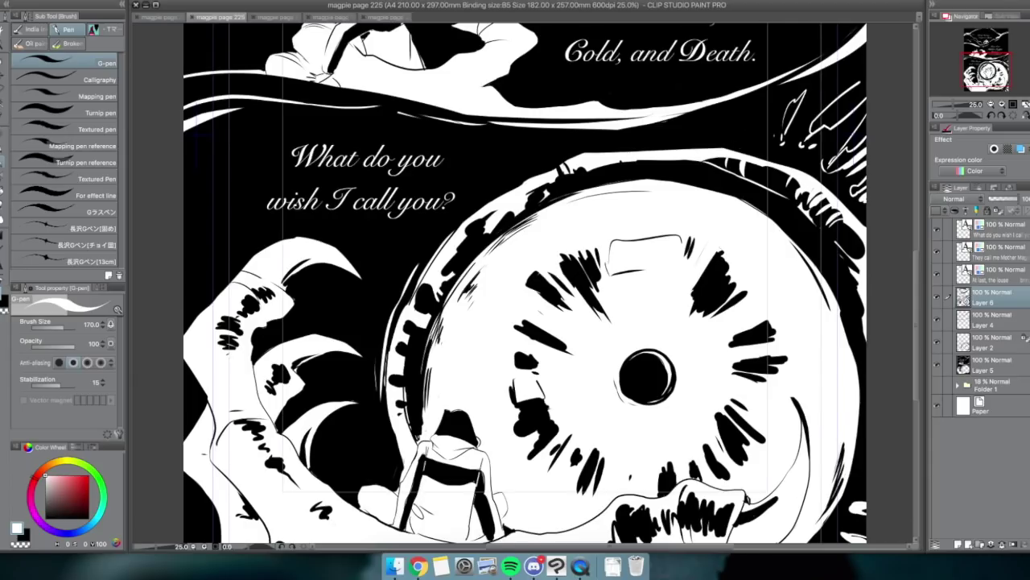
# - Ink the lower edge of the seated figure's coat in black and add black strokes beside the iris's upper gap
pyautogui.scroll(-5, 742, 135)
pyautogui.moveTo(630, 487); pyautogui.dragTo(664, 495)
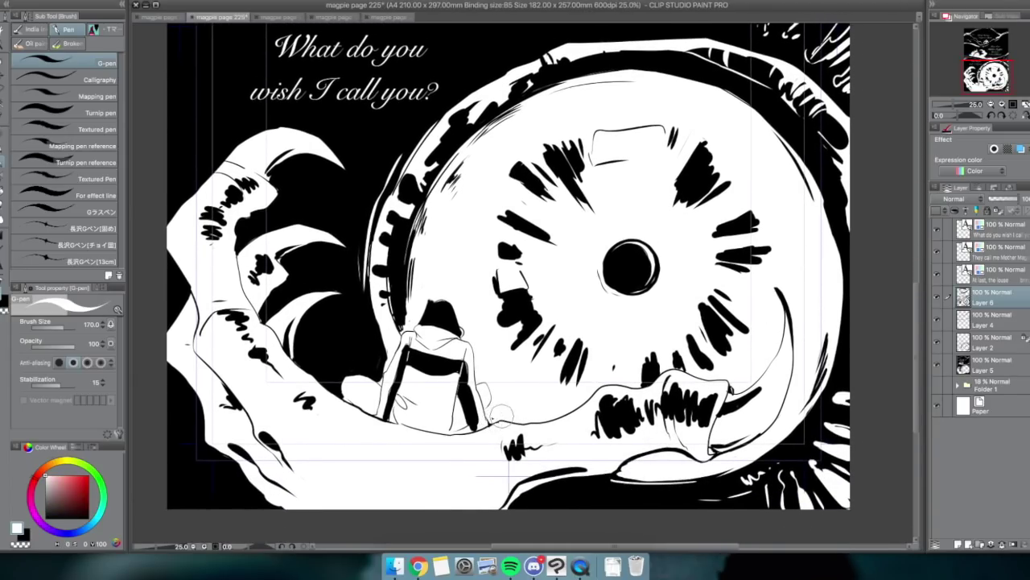
pyautogui.press('x')
pyautogui.moveTo(451, 427); pyautogui.dragTo(471, 430)
pyautogui.press('x')
pyautogui.press('x')
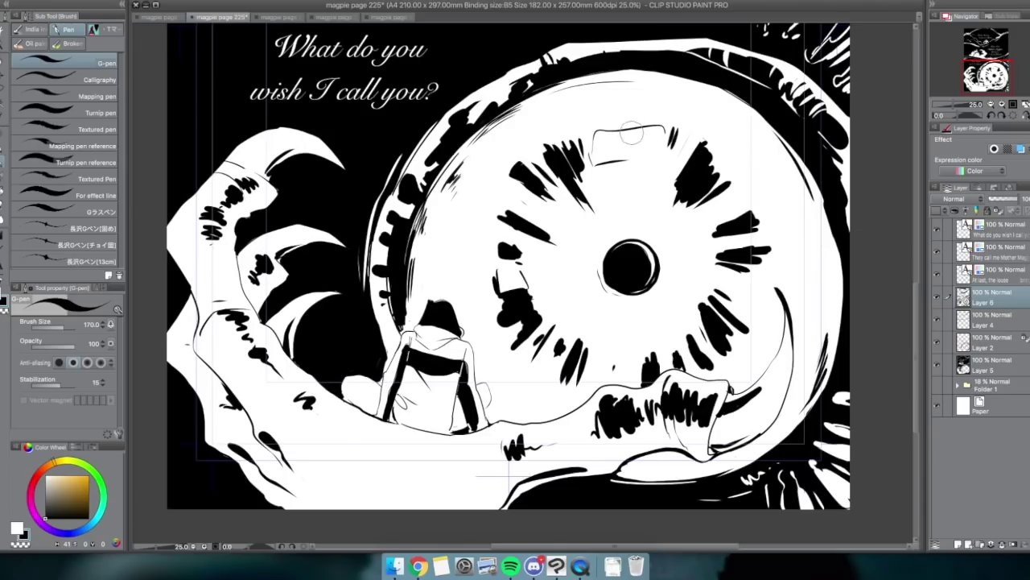
pyautogui.moveTo(594, 129); pyautogui.dragTo(577, 161)
pyautogui.moveTo(686, 135); pyautogui.dragTo(672, 159)
# - Try cutting white gaps into the black marks on the iris's left side and undo them
pyautogui.press('x')
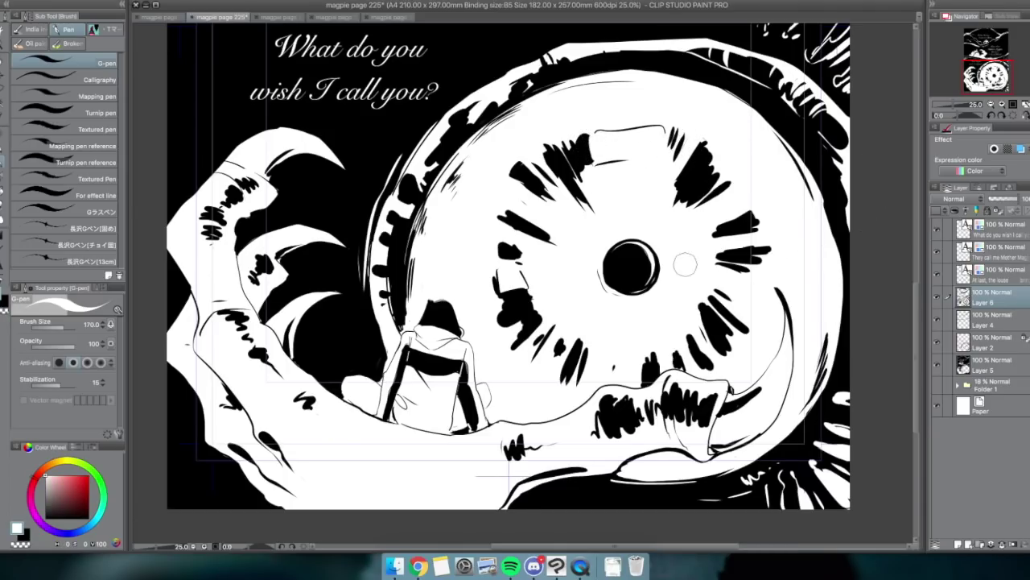
pyautogui.moveTo(528, 208); pyautogui.dragTo(507, 262)
pyautogui.press('x')
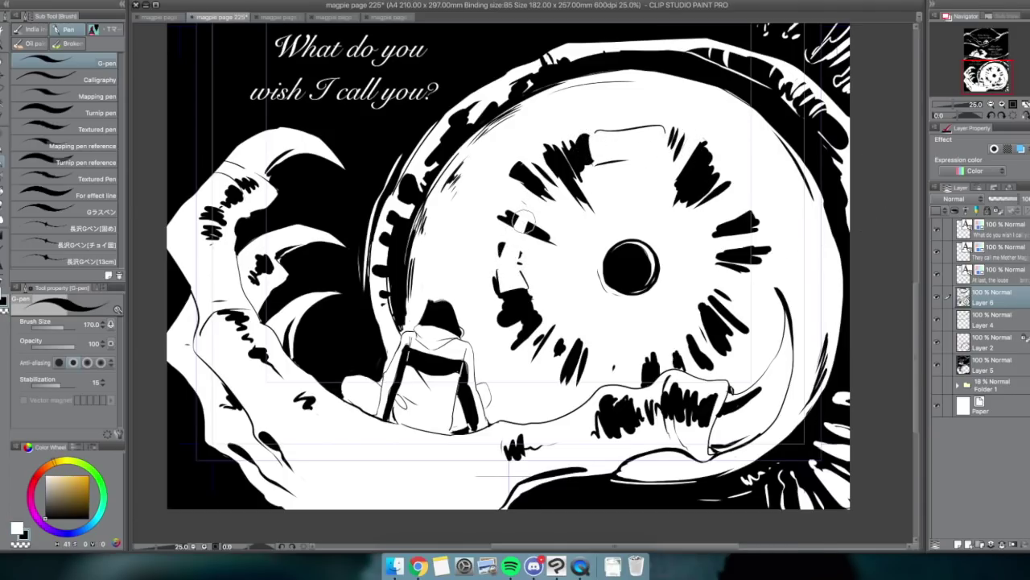
pyautogui.hotkey('ctrl', 'z')
pyautogui.hotkey('ctrl', 'z')
pyautogui.hotkey('ctrl', 'z')
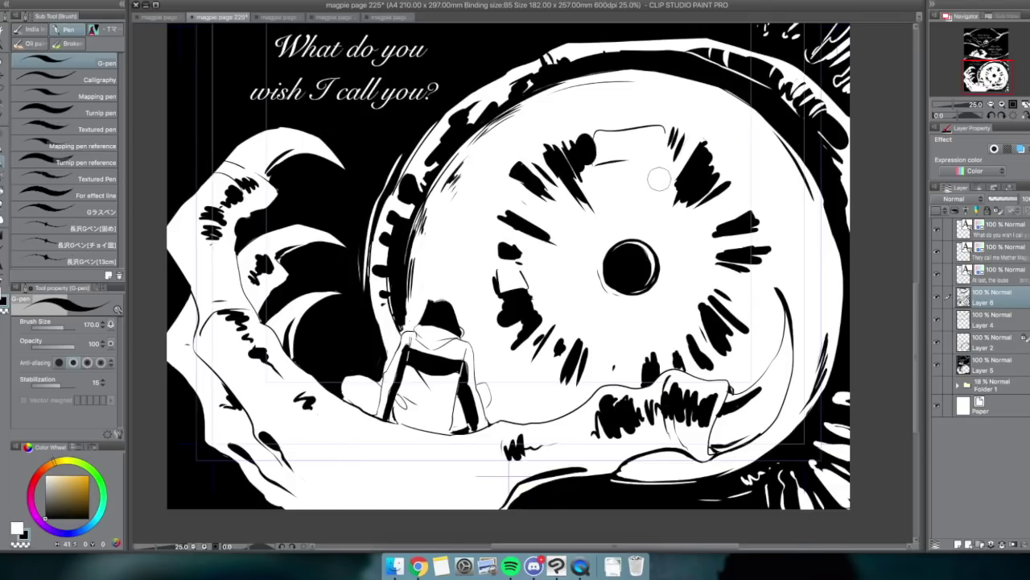
# - Check the upper panels of page 225 and save the page
pyautogui.press('y')
pyautogui.scroll(6, 659, 179)
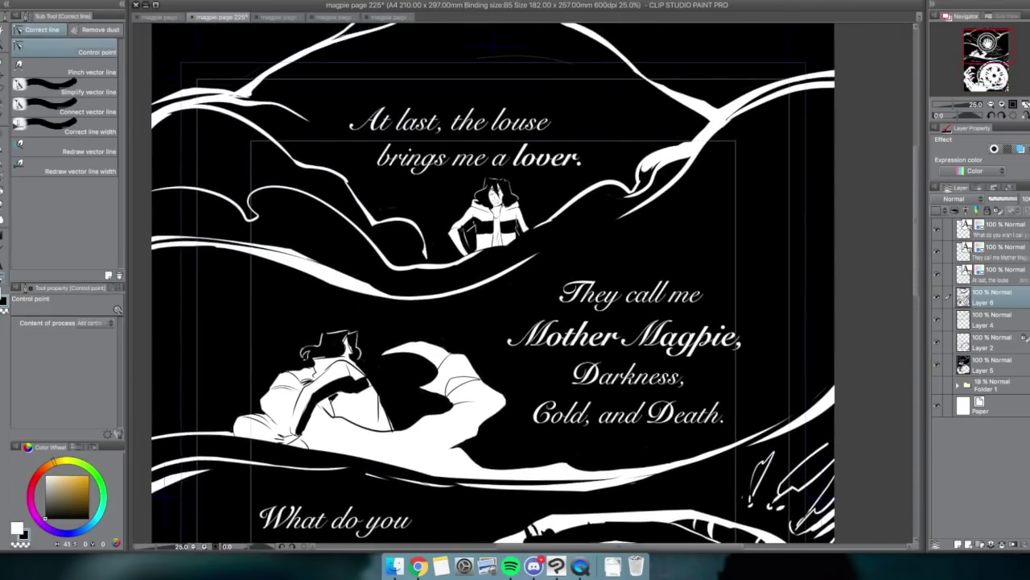
pyautogui.scroll(2, 523, 284)
pyautogui.scroll(-6, 523, 283)
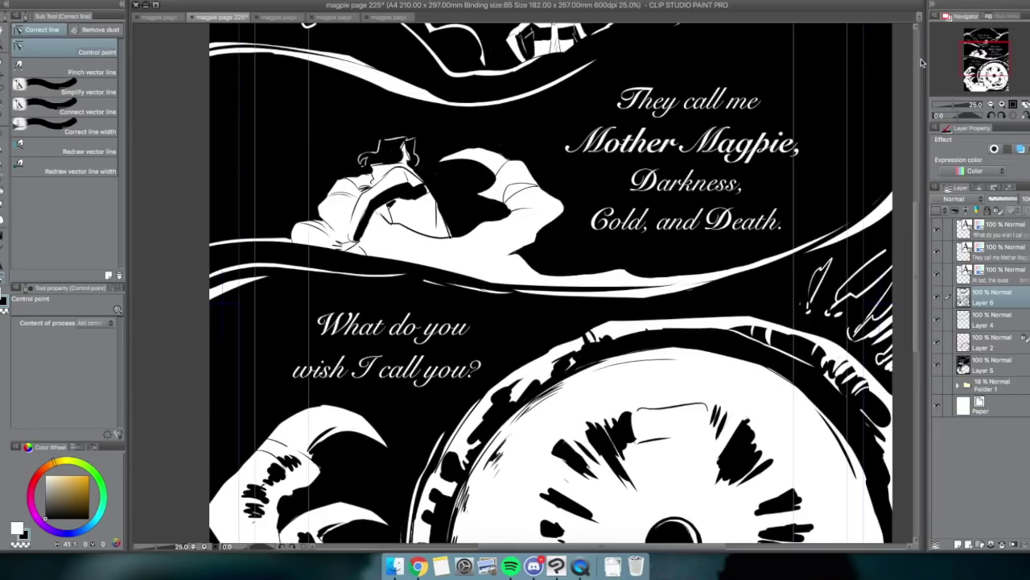
pyautogui.moveTo(980, 66)
pyautogui.mouseDown()
pyautogui.moveTo(983, 81)
pyautogui.moveTo(979, 61)
pyautogui.mouseUp()
pyautogui.press('super+s')
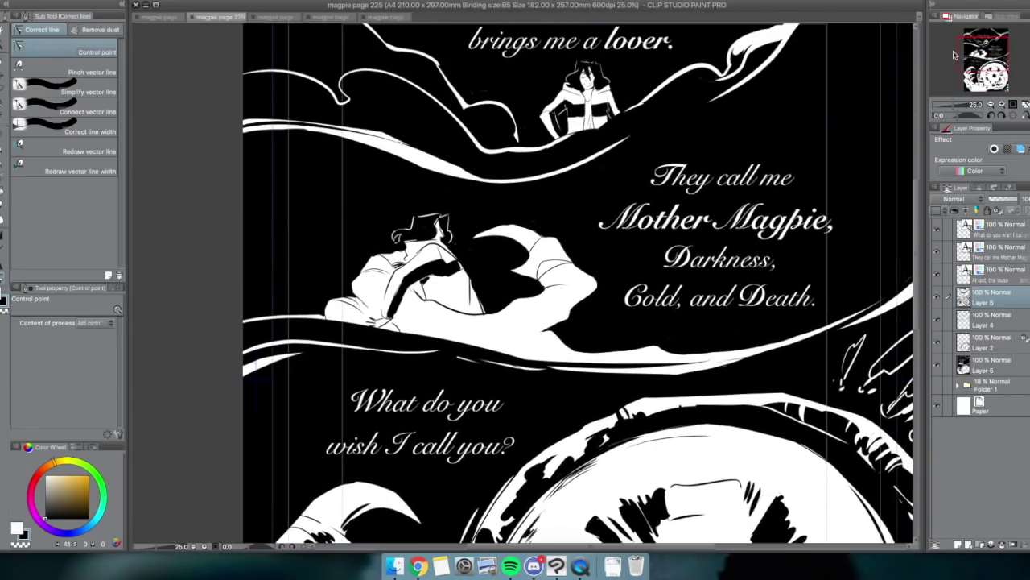
# - Switch to magpie page 226 and add a new layer directly above Layer 2
pyautogui.click(280, 18)
pyautogui.scroll(4, 465, 119)
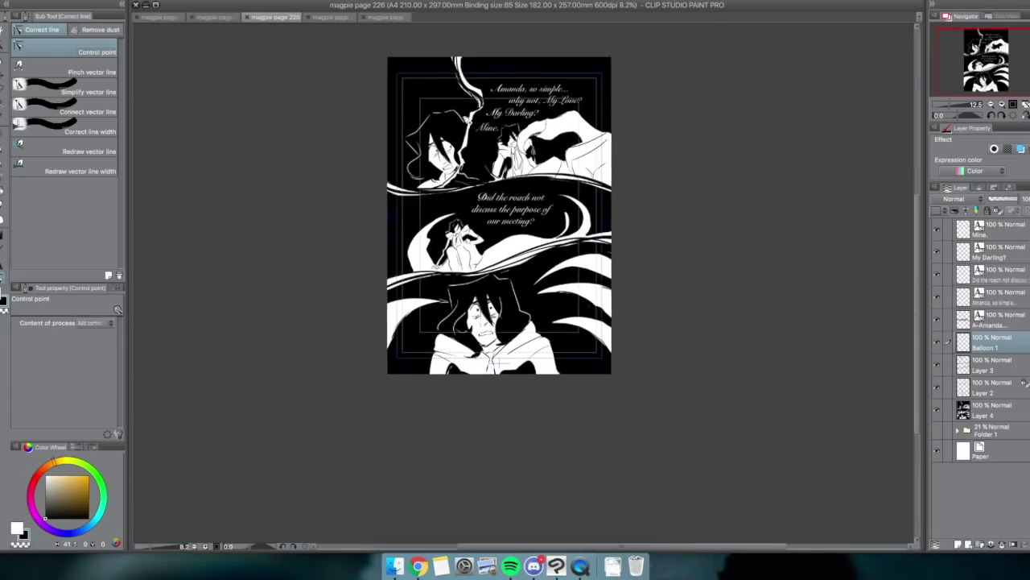
pyautogui.scroll(2, 466, 119)
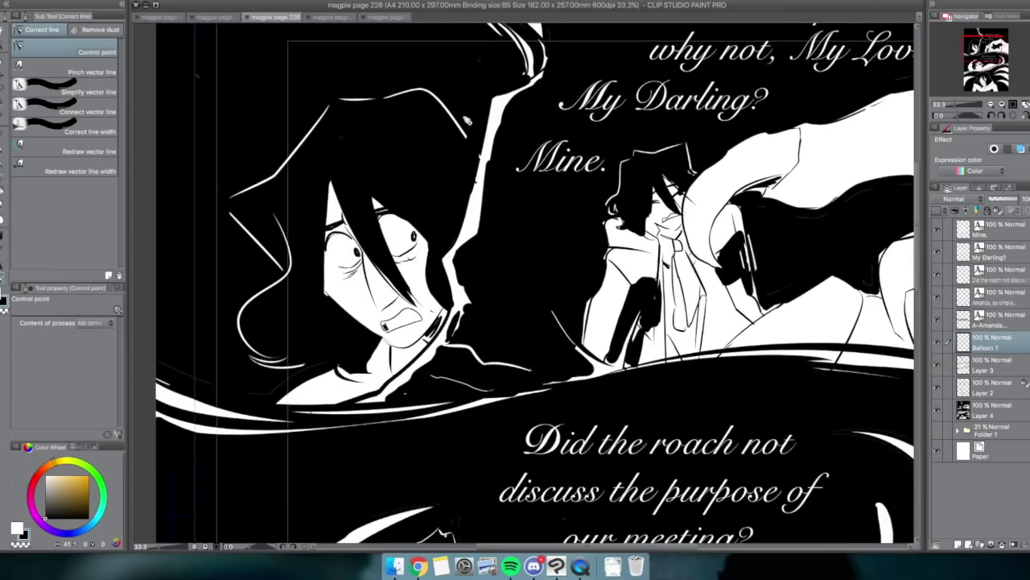
pyautogui.click(994, 390)
pyautogui.click(956, 545)
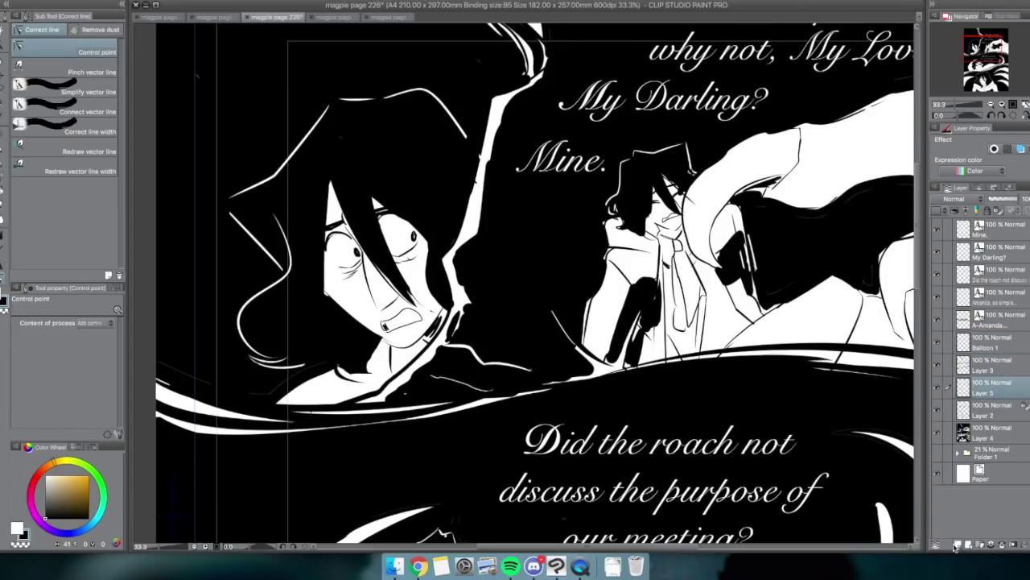
# - Trim the bend of the white tendril above the frightened character's head in black with the G-pen
pyautogui.press('p')
pyautogui.press('space')
pyautogui.moveTo(566, 372); pyautogui.dragTo(568, 466)
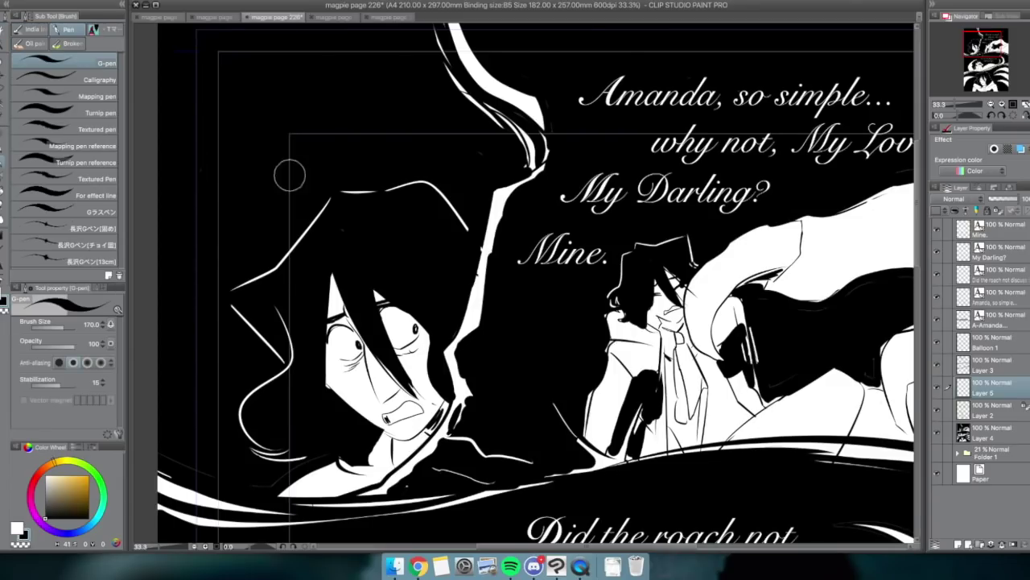
pyautogui.moveTo(521, 159)
pyautogui.mouseDown()
pyautogui.moveTo(542, 129)
pyautogui.moveTo(535, 180)
pyautogui.mouseUp()
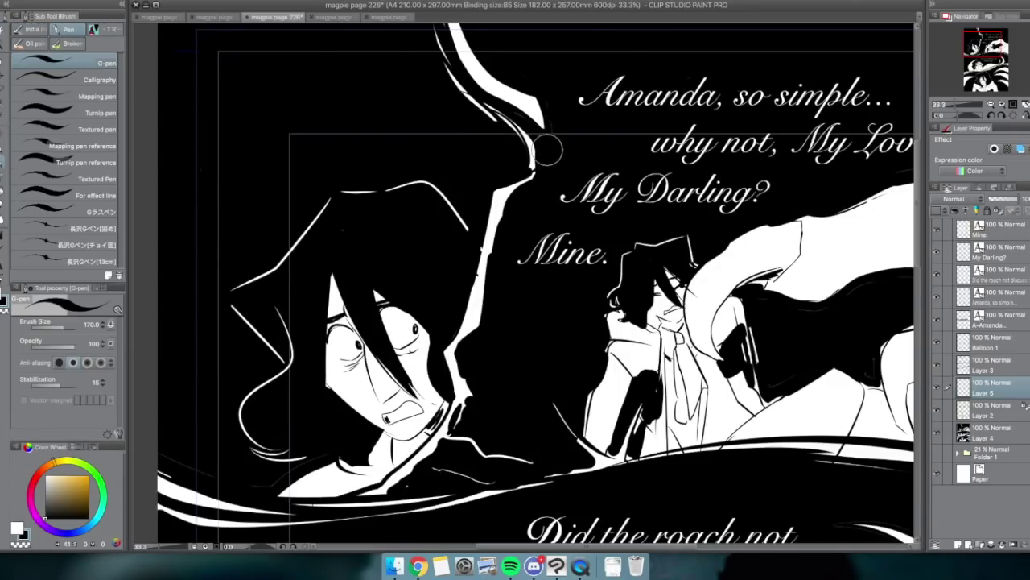
# - Extend the hair's white outline at its left tip and crown, and add highlight hatches on its upper right and lower left
pyautogui.press('x')
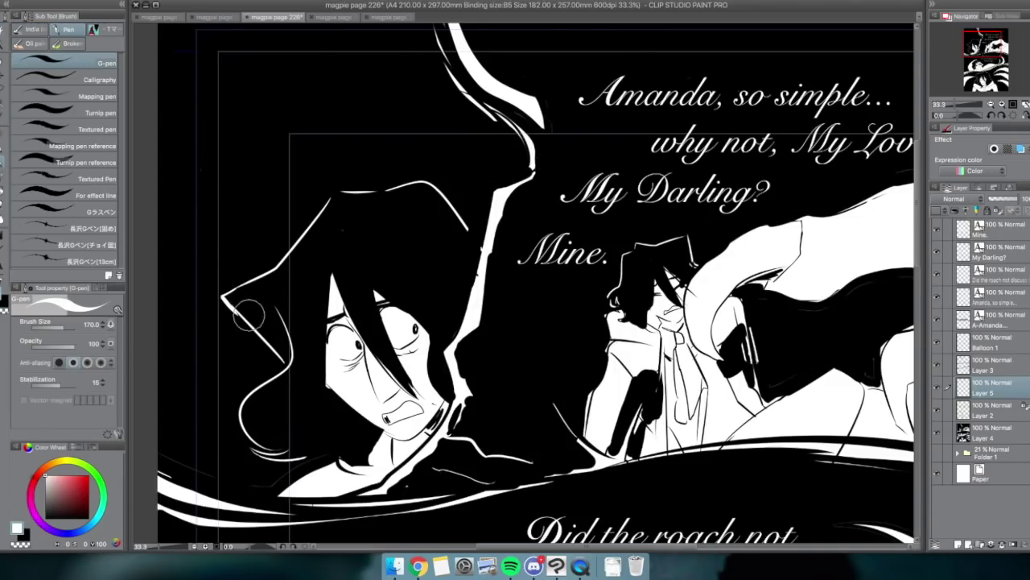
pyautogui.moveTo(368, 191); pyautogui.dragTo(294, 250)
pyautogui.press('x')
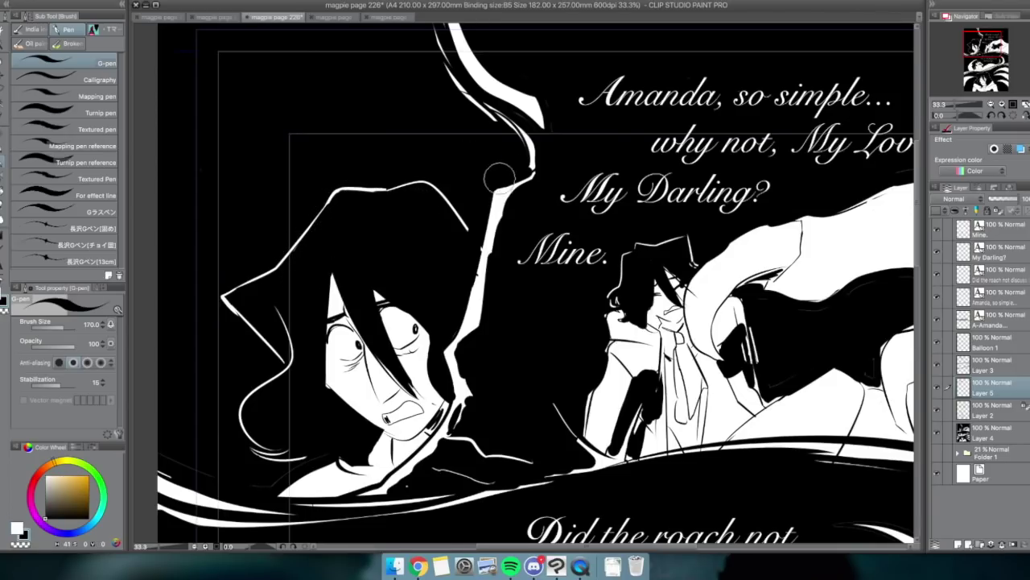
pyautogui.press('x')
pyautogui.moveTo(306, 235); pyautogui.dragTo(293, 252)
pyautogui.moveTo(447, 199); pyautogui.dragTo(464, 249)
pyautogui.moveTo(281, 358)
pyautogui.mouseDown()
pyautogui.moveTo(265, 336)
pyautogui.moveTo(285, 351)
pyautogui.mouseUp()
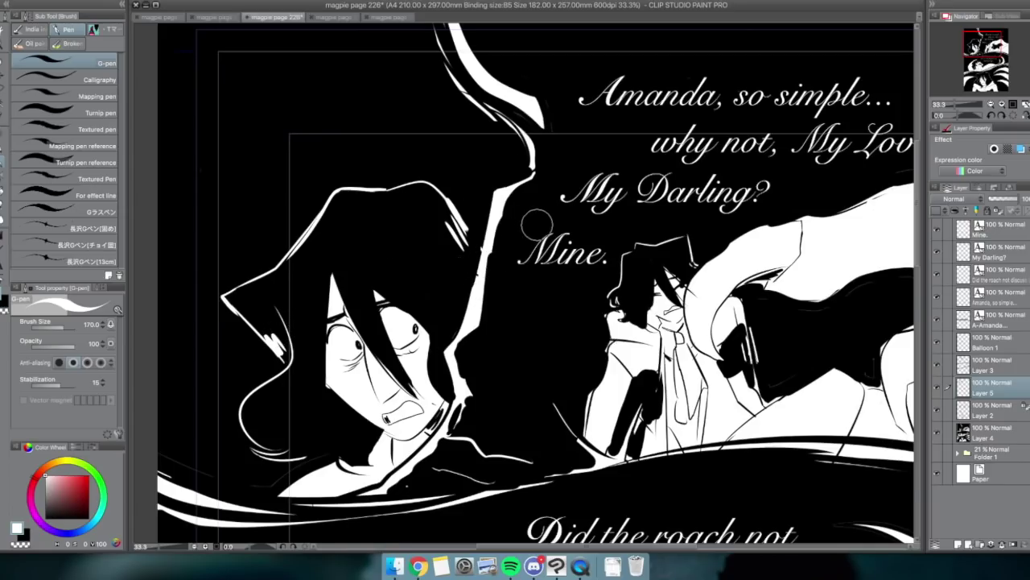
# - Reshape the white tendril edge running down beside the hair to the jaw with alternating black and white strokes
pyautogui.press('x')
pyautogui.moveTo(473, 222); pyautogui.dragTo(458, 318)
pyautogui.moveTo(471, 246); pyautogui.dragTo(459, 314)
pyautogui.moveTo(483, 351)
pyautogui.mouseDown()
pyautogui.moveTo(472, 389)
pyautogui.moveTo(475, 373)
pyautogui.mouseUp()
pyautogui.press('x')
pyautogui.moveTo(482, 310)
pyautogui.mouseDown()
pyautogui.moveTo(453, 351)
pyautogui.moveTo(462, 385)
pyautogui.moveTo(448, 428)
pyautogui.mouseUp()
pyautogui.press('x')
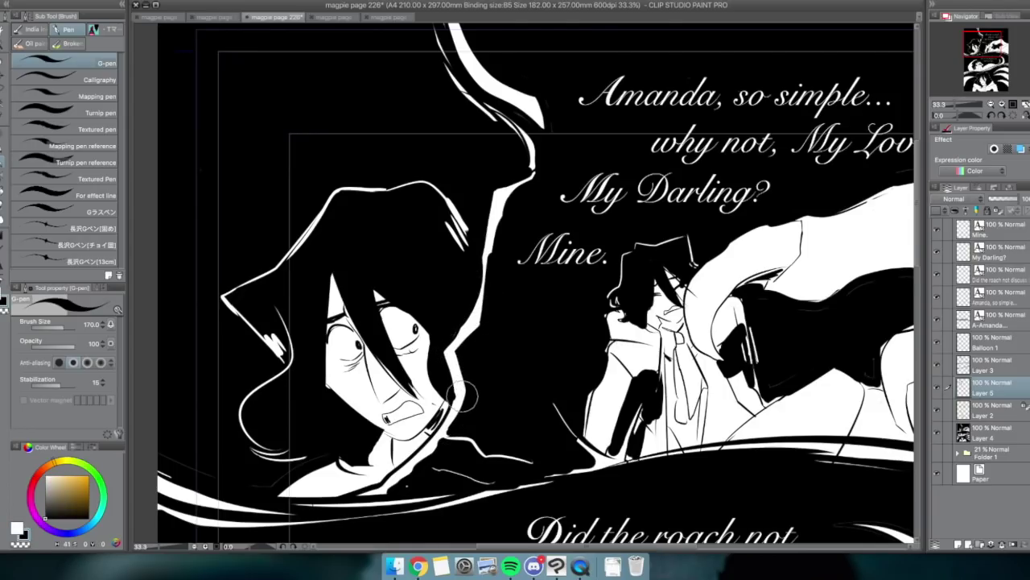
pyautogui.press('x')
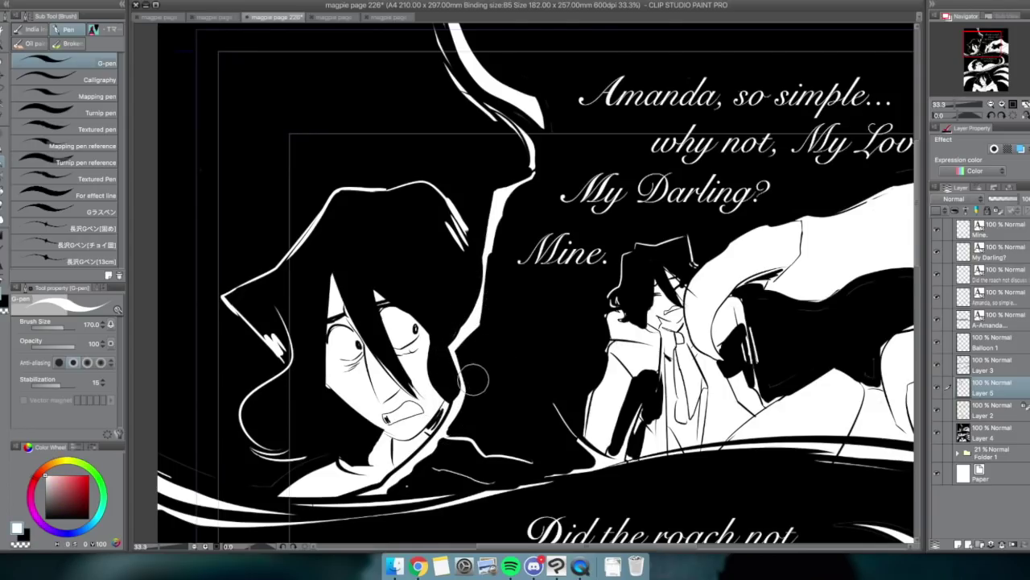
pyautogui.press('x')
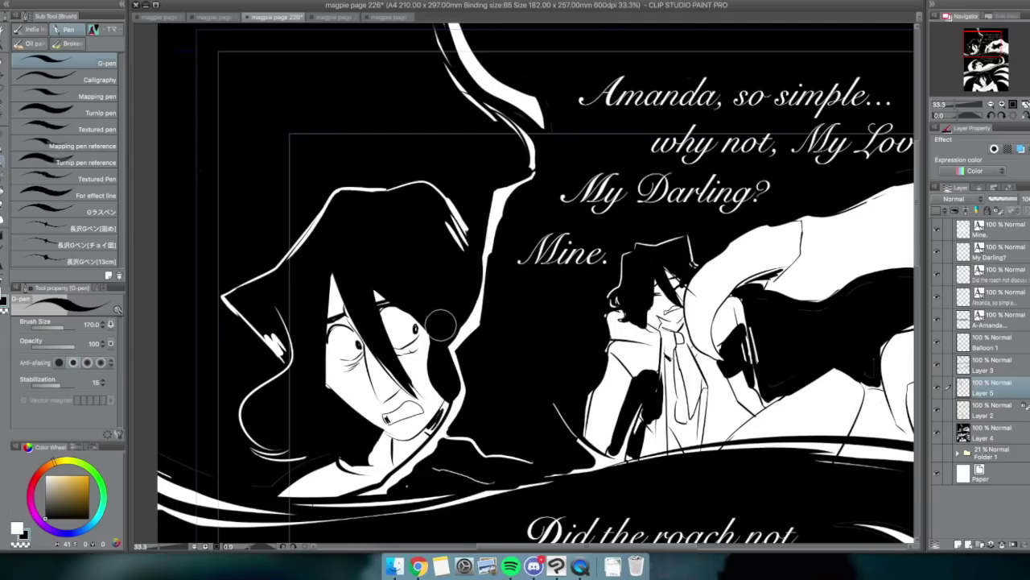
# - Draw white hair strand lines beside the face and along the hair's lower edge, and trim the collar edge in black
pyautogui.press('x')
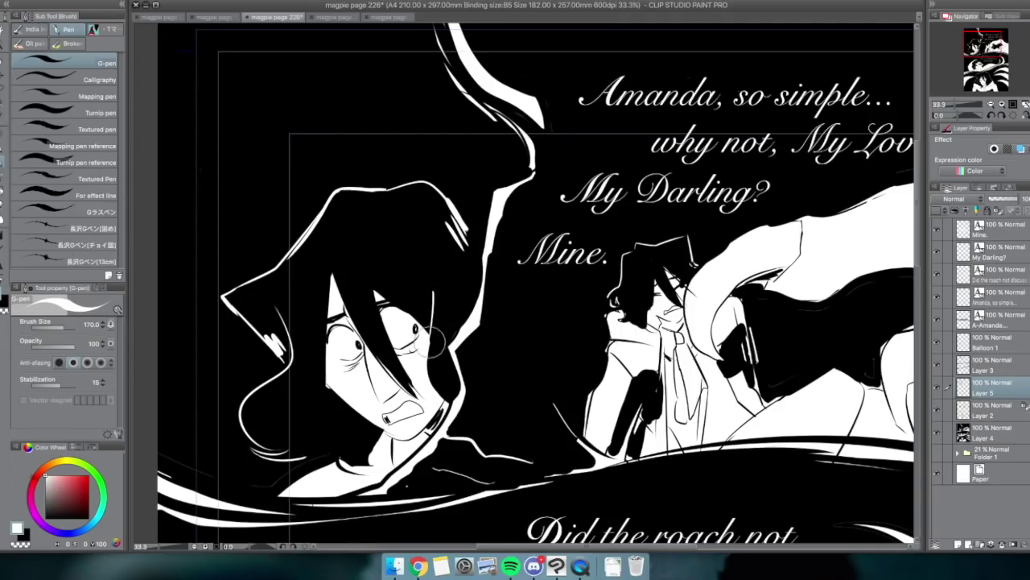
pyautogui.press('x')
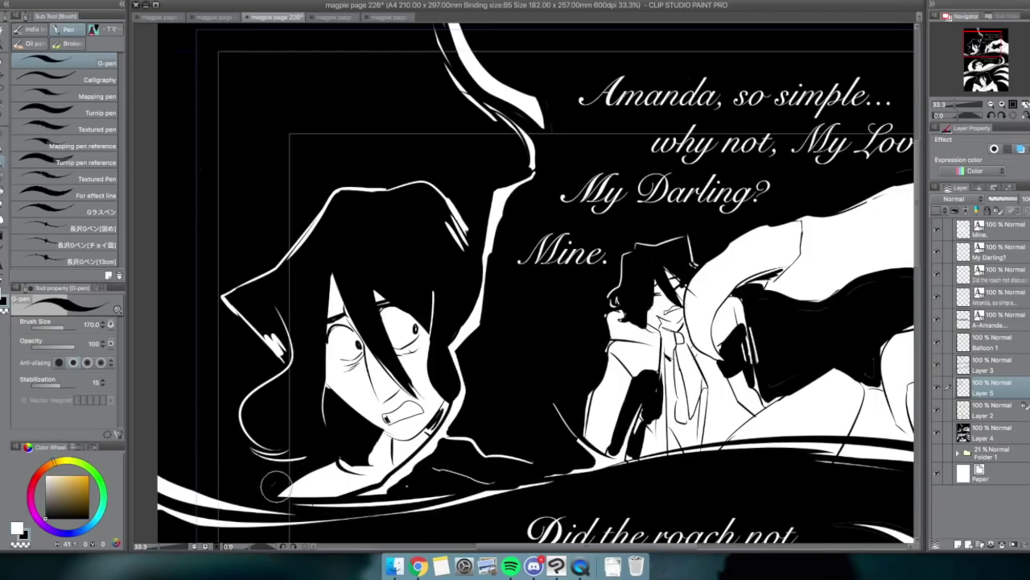
pyautogui.press('x')
pyautogui.press('x')
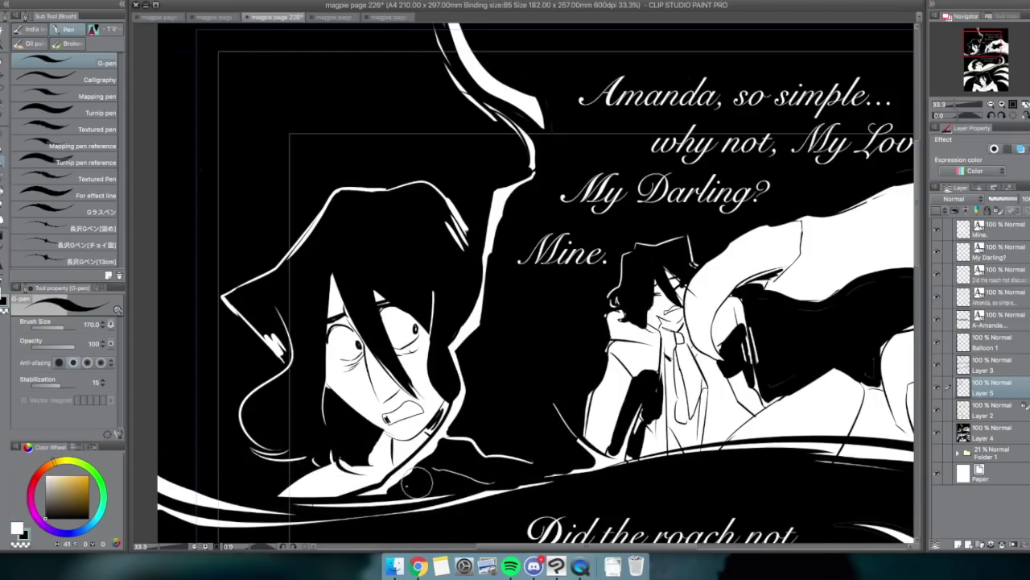
pyautogui.press('x')
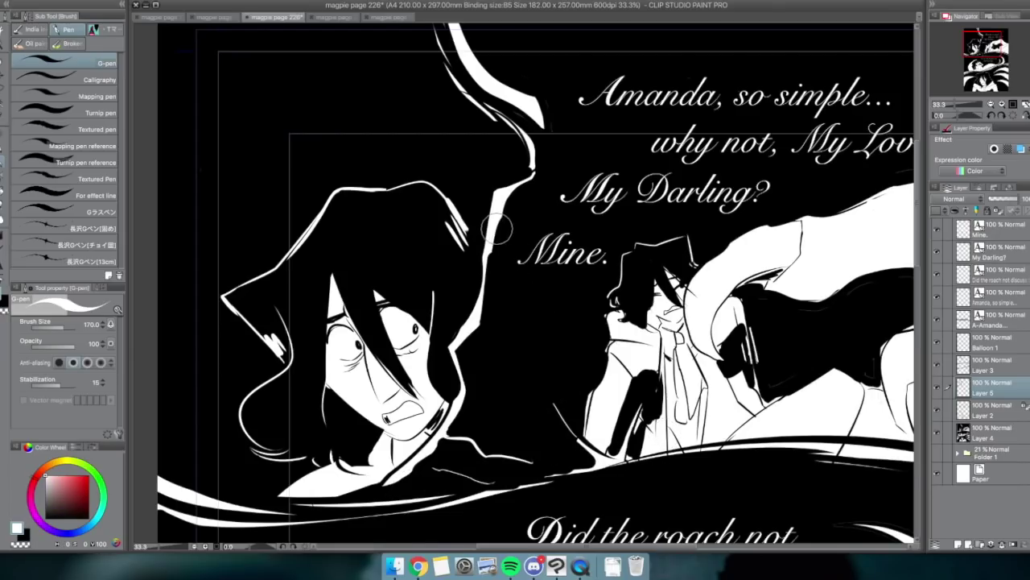
# - Redraw the crown's right outline in white ending in a pointed tip, and black out the hair's upper-left outline
pyautogui.press('x')
pyautogui.moveTo(455, 230)
pyautogui.mouseDown()
pyautogui.moveTo(439, 201)
pyautogui.moveTo(482, 234)
pyautogui.moveTo(458, 203)
pyautogui.moveTo(482, 234)
pyautogui.moveTo(474, 211)
pyautogui.mouseUp()
pyautogui.press('x')
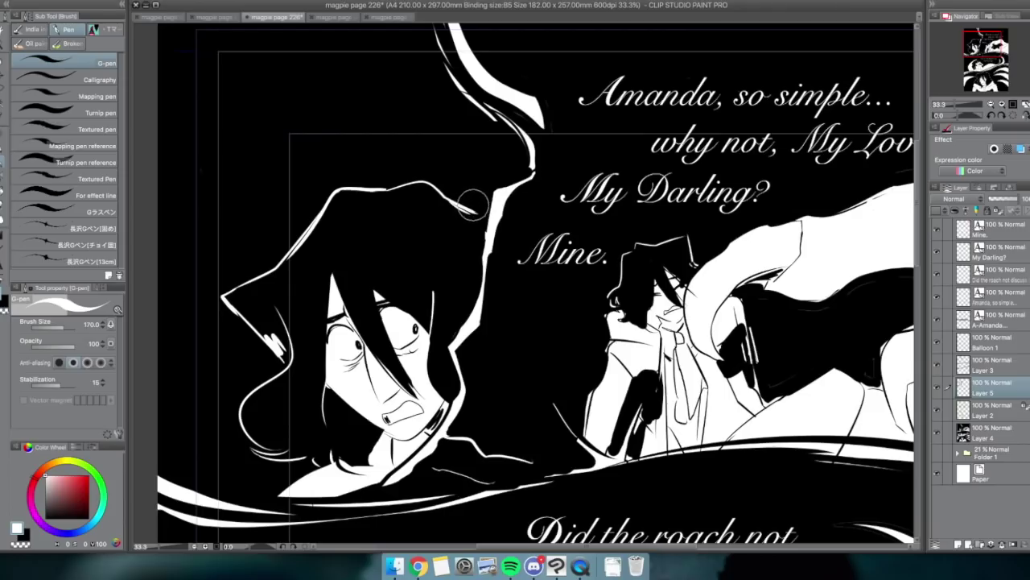
pyautogui.press('x')
pyautogui.moveTo(400, 183); pyautogui.dragTo(473, 210)
pyautogui.press('x')
pyautogui.moveTo(388, 186); pyautogui.dragTo(473, 216)
pyautogui.press('x')
pyautogui.moveTo(375, 191); pyautogui.dragTo(290, 247)
# - Try redrawing the hair's upper-left outline as a rounded white curve and cover most of it in black
pyautogui.press('x')
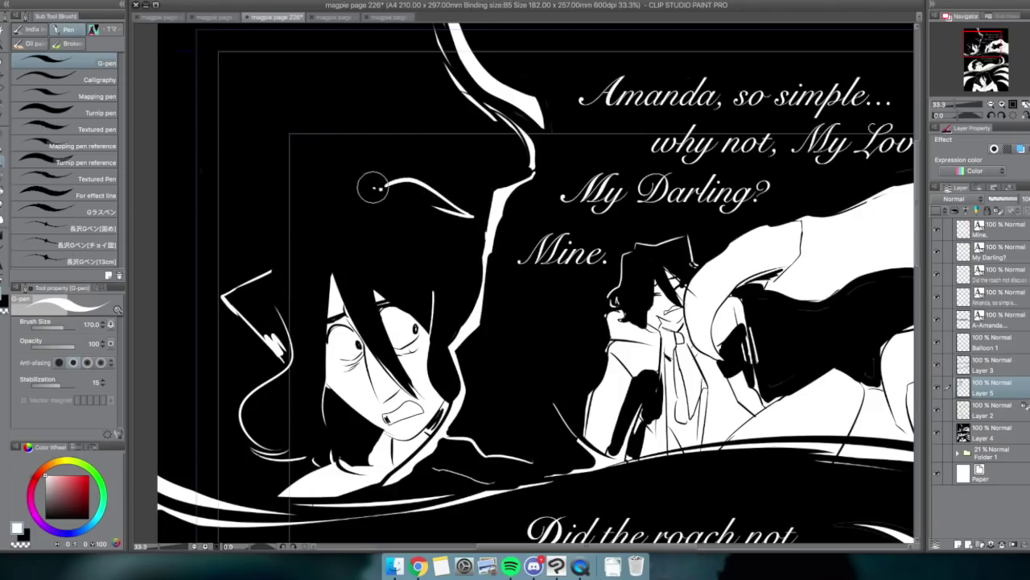
pyautogui.moveTo(375, 183); pyautogui.dragTo(272, 266)
pyautogui.press('super+z')
pyautogui.moveTo(376, 188)
pyautogui.mouseDown()
pyautogui.moveTo(295, 248)
pyautogui.moveTo(322, 212)
pyautogui.moveTo(386, 189)
pyautogui.mouseUp()
pyautogui.press('super+z')
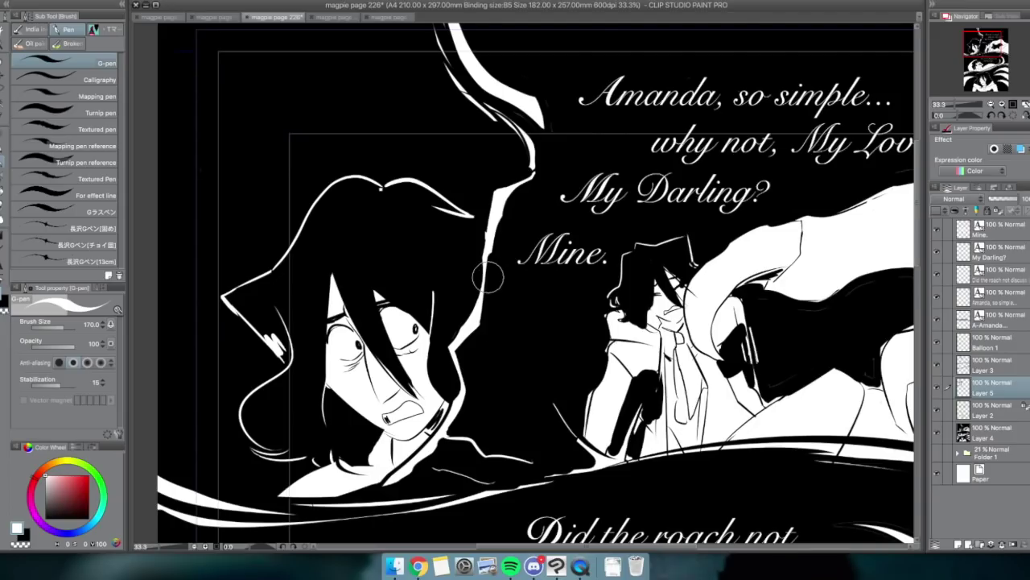
pyautogui.press('h')
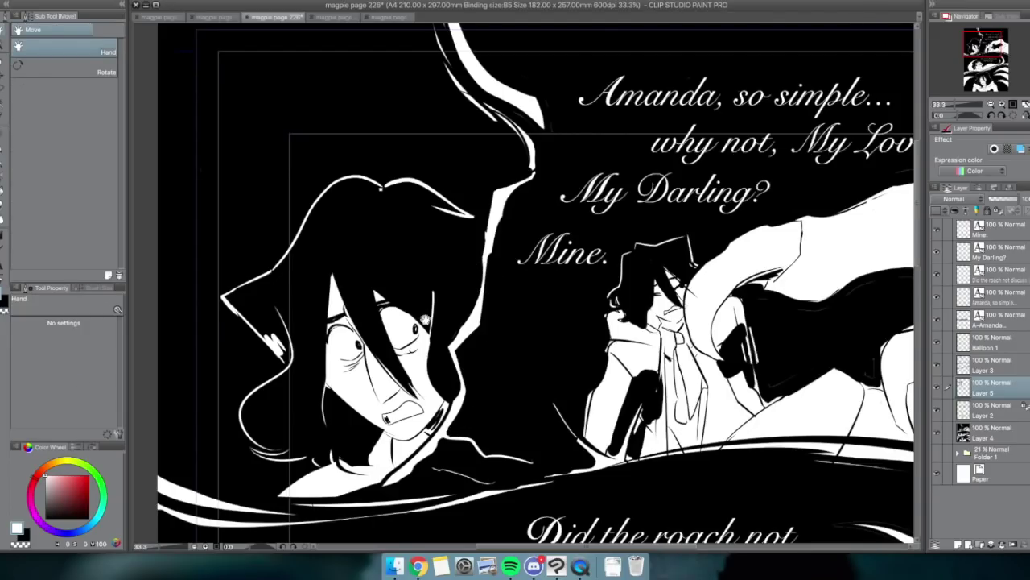
pyautogui.press('p')
pyautogui.press('x')
pyautogui.moveTo(382, 193)
pyautogui.mouseDown()
pyautogui.moveTo(352, 176)
pyautogui.moveTo(319, 206)
pyautogui.mouseUp()
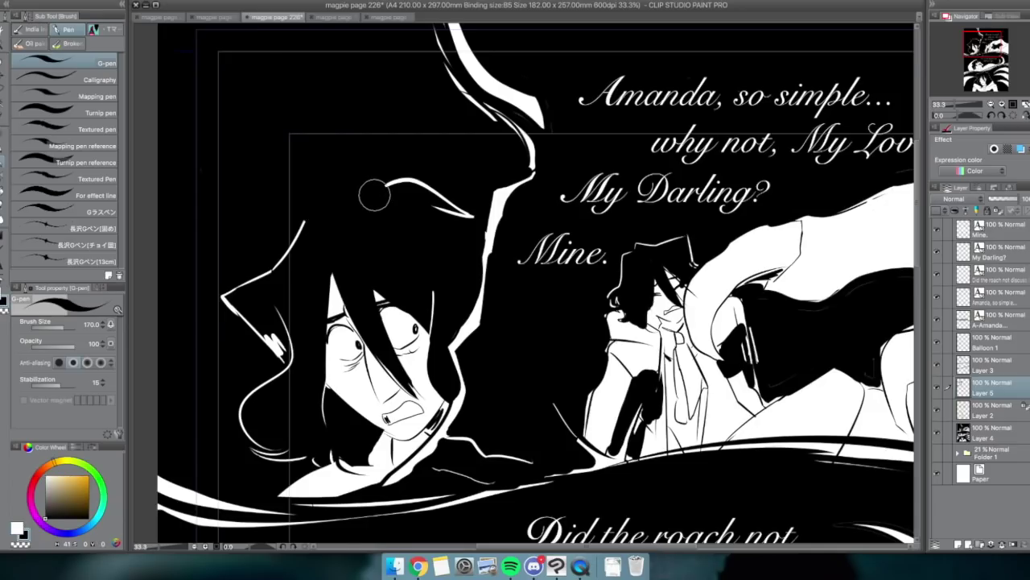
# - Try another white curve for the hair's upper-left outline and black it out down to the left tip
pyautogui.press('b')
pyautogui.press('x')
pyautogui.press('p')
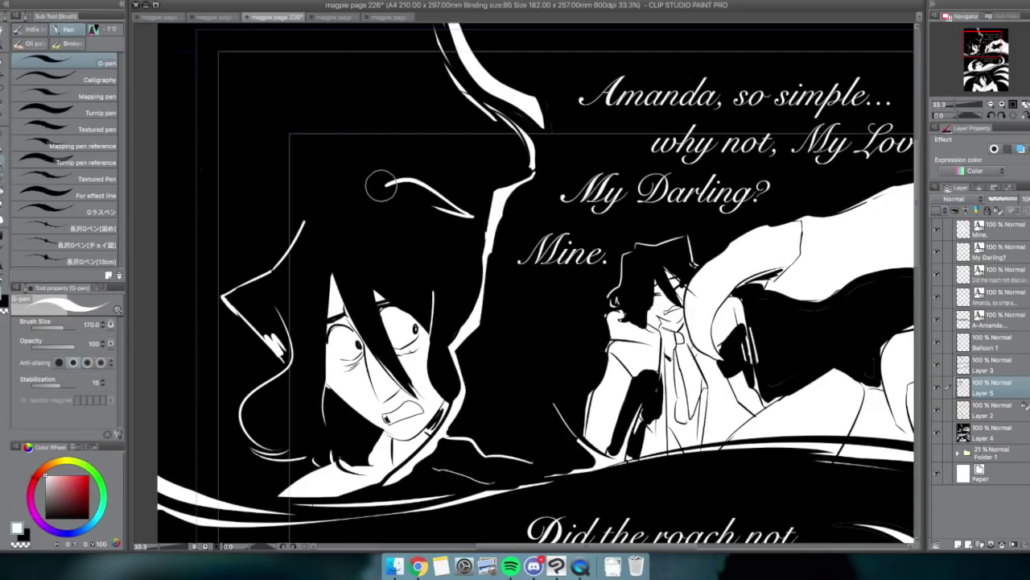
pyautogui.moveTo(382, 186); pyautogui.dragTo(292, 245)
pyautogui.press('x')
pyautogui.moveTo(373, 188); pyautogui.dragTo(290, 253)
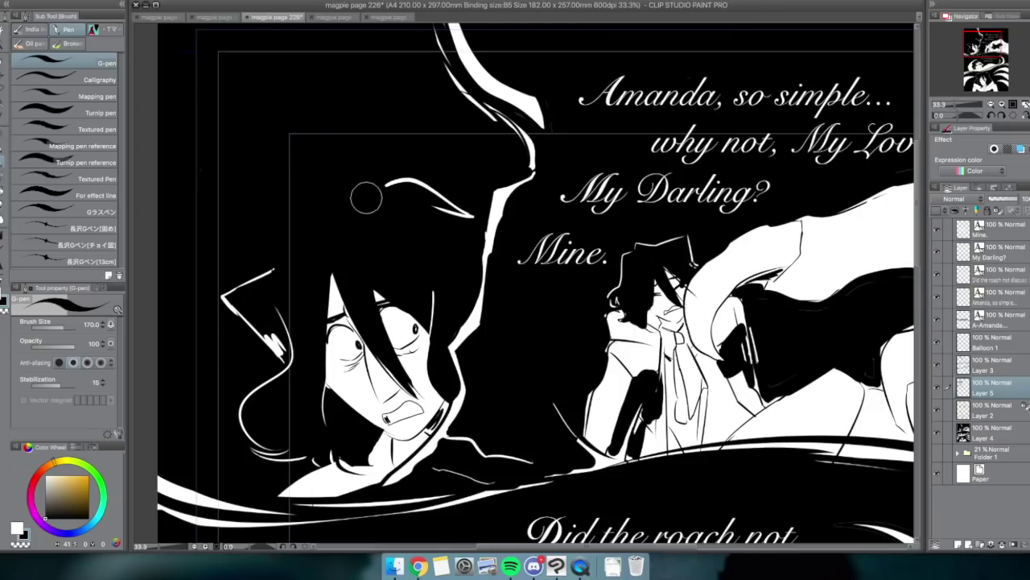
# - Draw the hair's upper-left outline in white from the crown's parting down to the left tip and thicken it
pyautogui.press('b')
pyautogui.press('x')
pyautogui.press('p')
pyautogui.moveTo(383, 186)
pyautogui.mouseDown()
pyautogui.moveTo(338, 184)
pyautogui.moveTo(276, 269)
pyautogui.mouseUp()
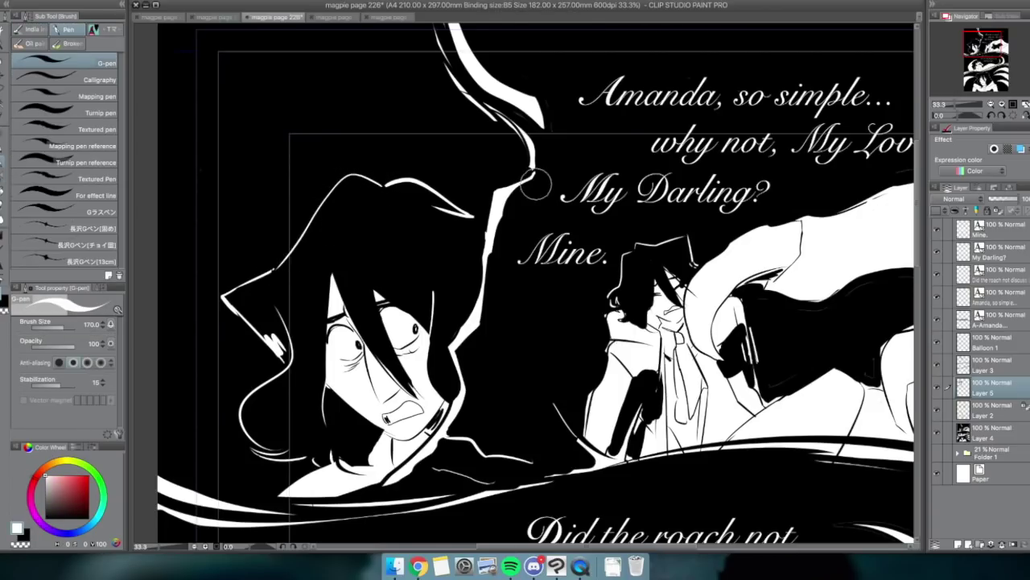
pyautogui.moveTo(383, 186)
pyautogui.mouseDown()
pyautogui.moveTo(328, 189)
pyautogui.moveTo(294, 254)
pyautogui.moveTo(375, 195)
pyautogui.moveTo(355, 185)
pyautogui.moveTo(288, 256)
pyautogui.mouseUp()
pyautogui.press('x')
pyautogui.moveTo(983, 44); pyautogui.dragTo(990, 45)
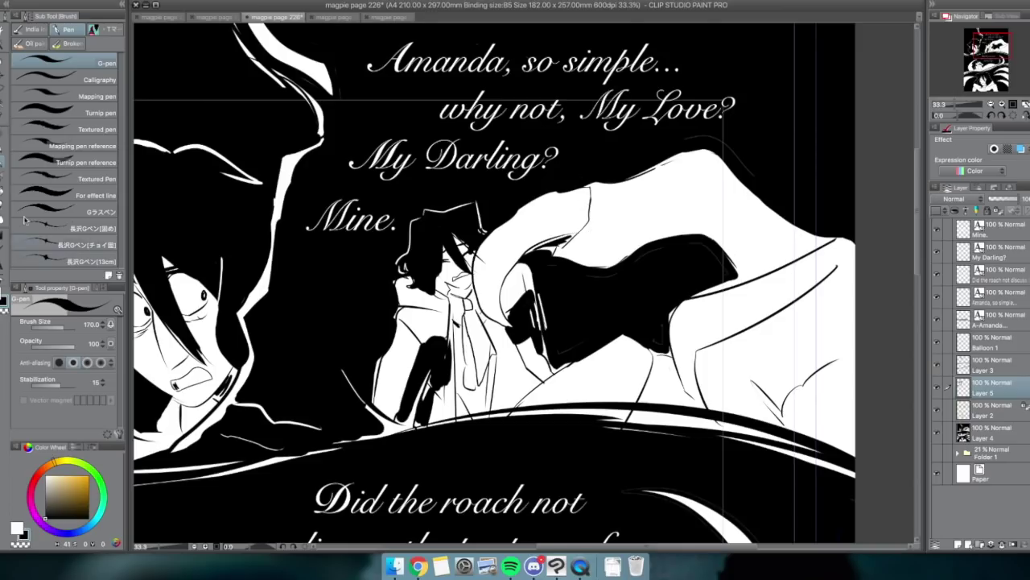
# - Smooth the upper edge of the giant curved finger with white strokes from its joint down toward the small figure's head
pyautogui.press('Tab')
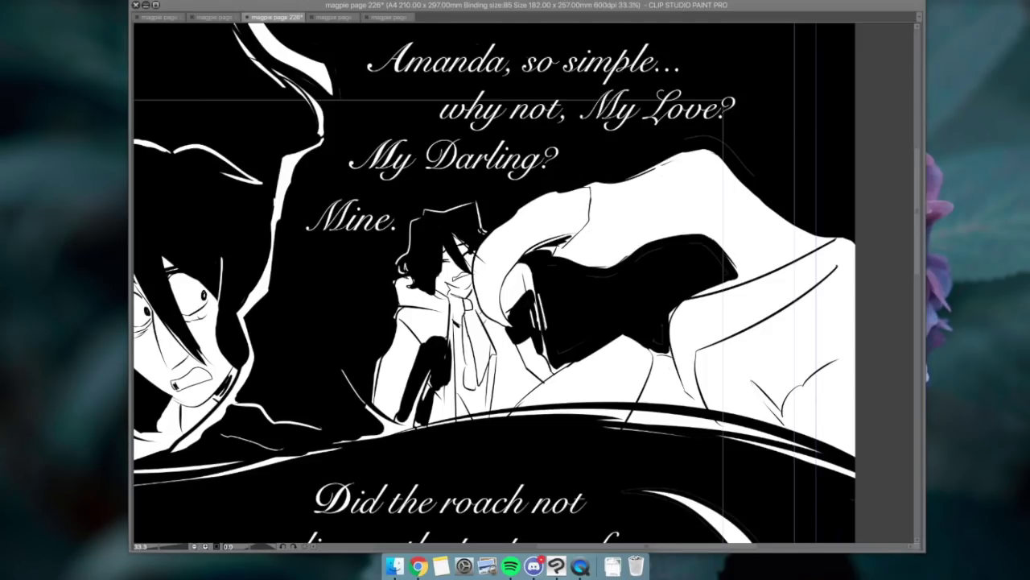
pyautogui.press('Tab')
pyautogui.press('x')
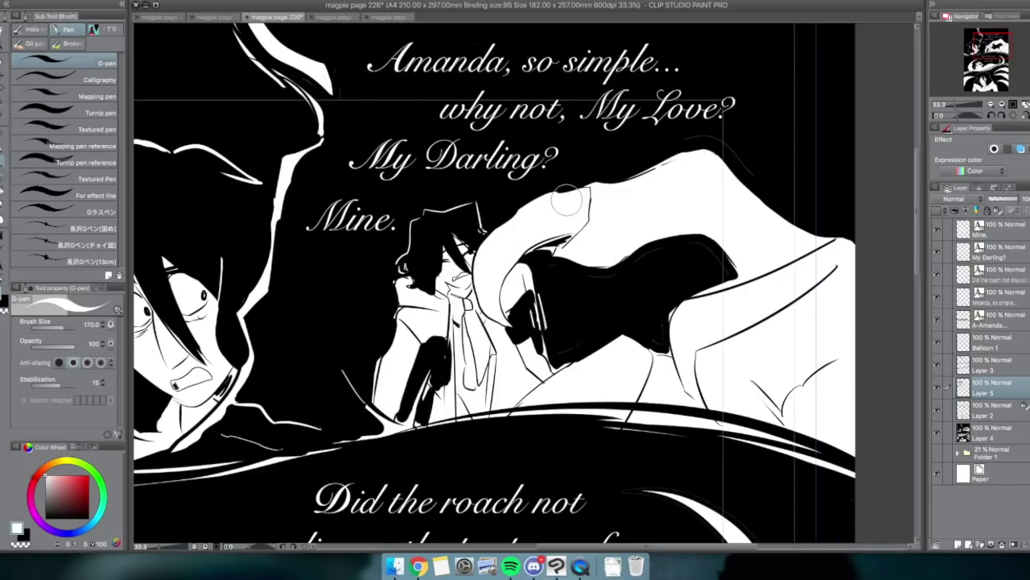
pyautogui.moveTo(585, 189); pyautogui.dragTo(499, 235)
pyautogui.moveTo(574, 191); pyautogui.dragTo(489, 245)
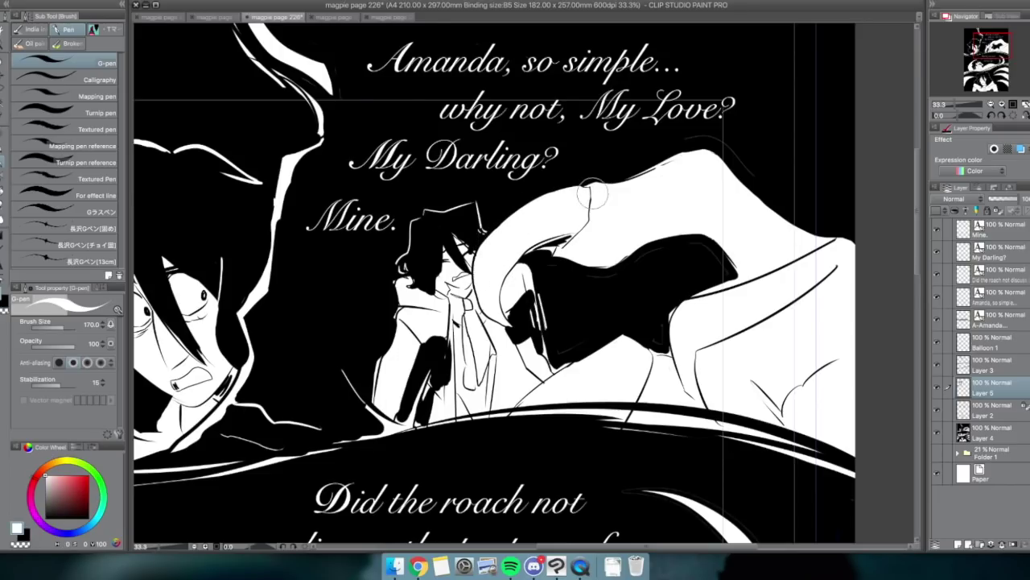
pyautogui.press('x')
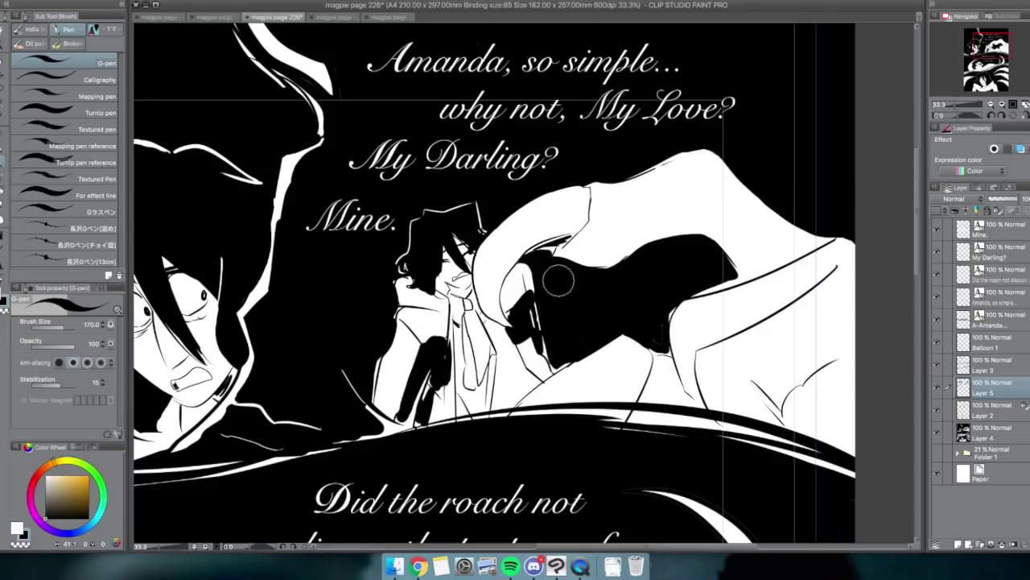
# - Touch up the small figure in black and white, trimming the outer sleeve's outline and reshaping the dark area inside the coat
pyautogui.press('x')
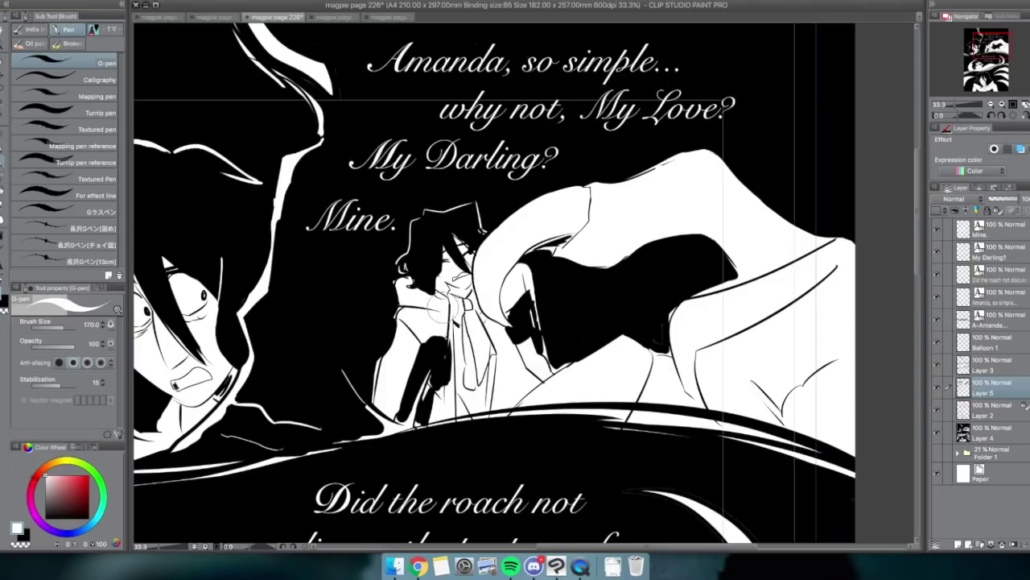
pyautogui.press('x')
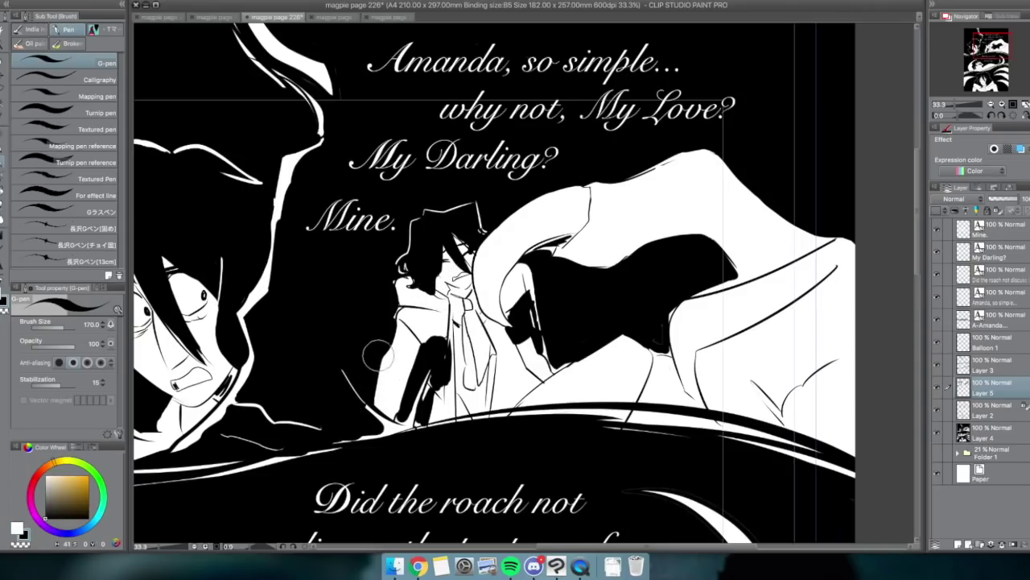
pyautogui.press('x')
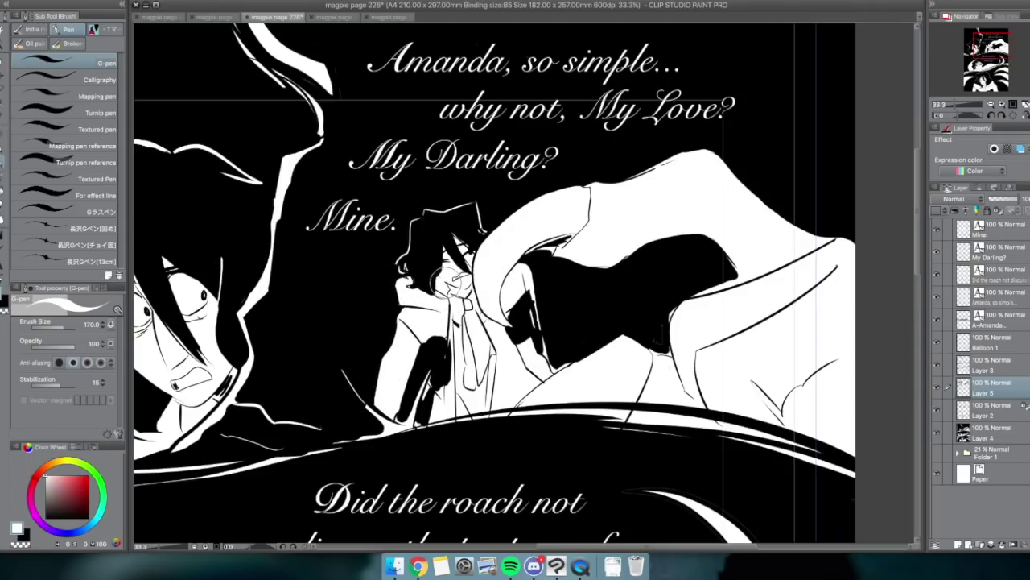
pyautogui.press('x')
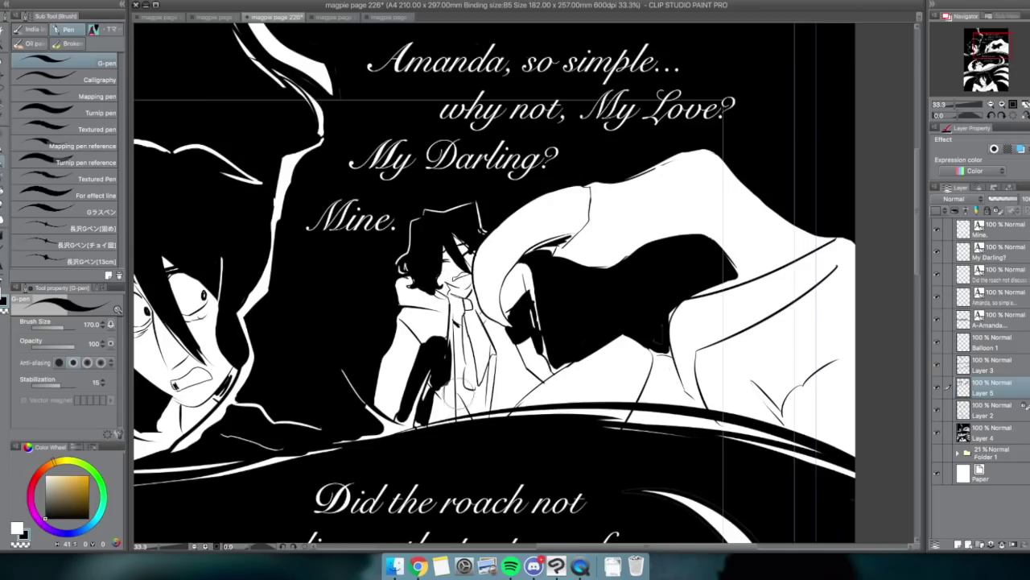
pyautogui.press('x')
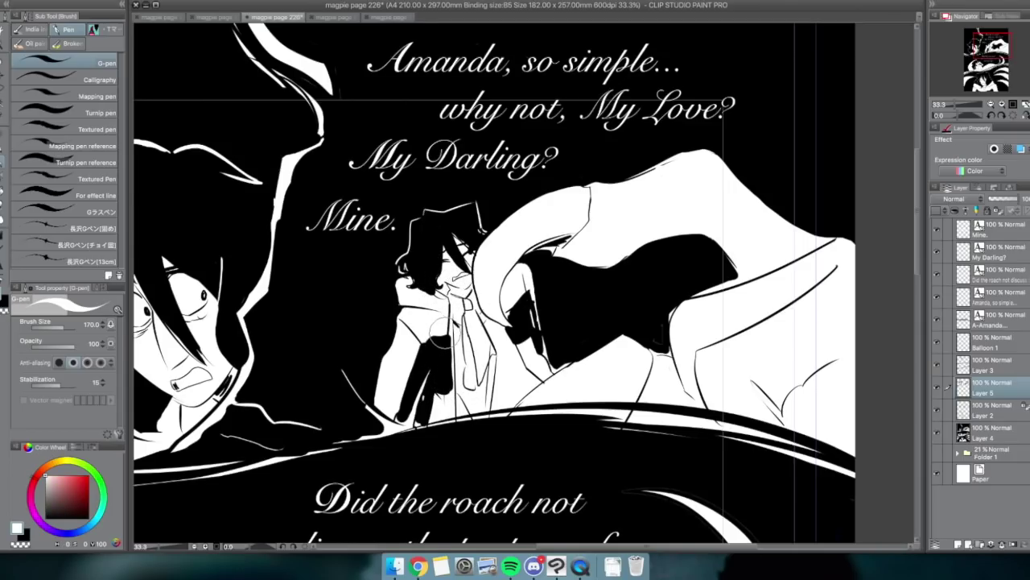
pyautogui.press('x')
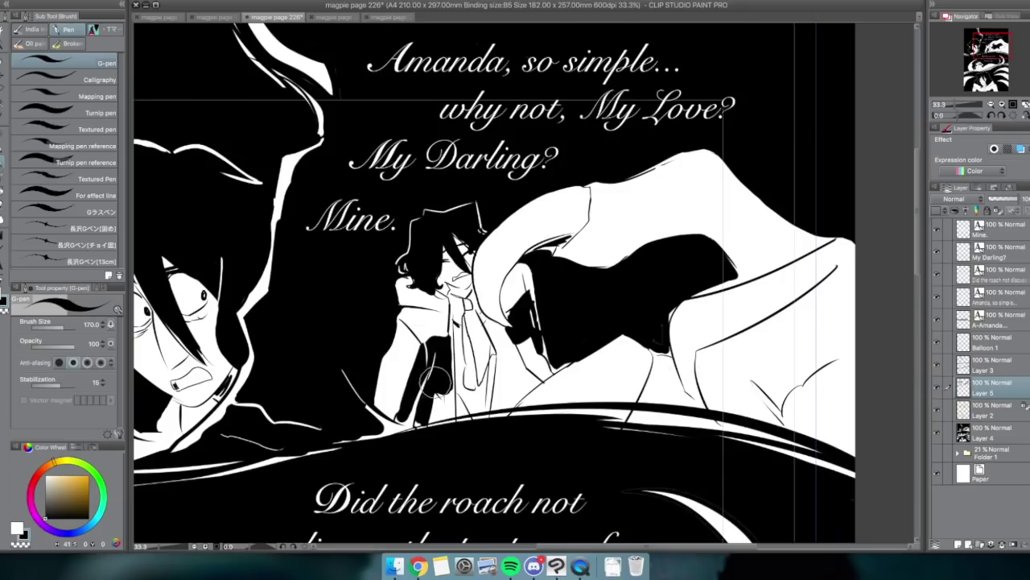
# - Rework the edge of the small figure's dark coat interior from the collar down, undoing two strokes and redrawing it
pyautogui.moveTo(448, 305); pyautogui.dragTo(459, 403)
pyautogui.press('x')
pyautogui.press('x')
pyautogui.press('super+z')
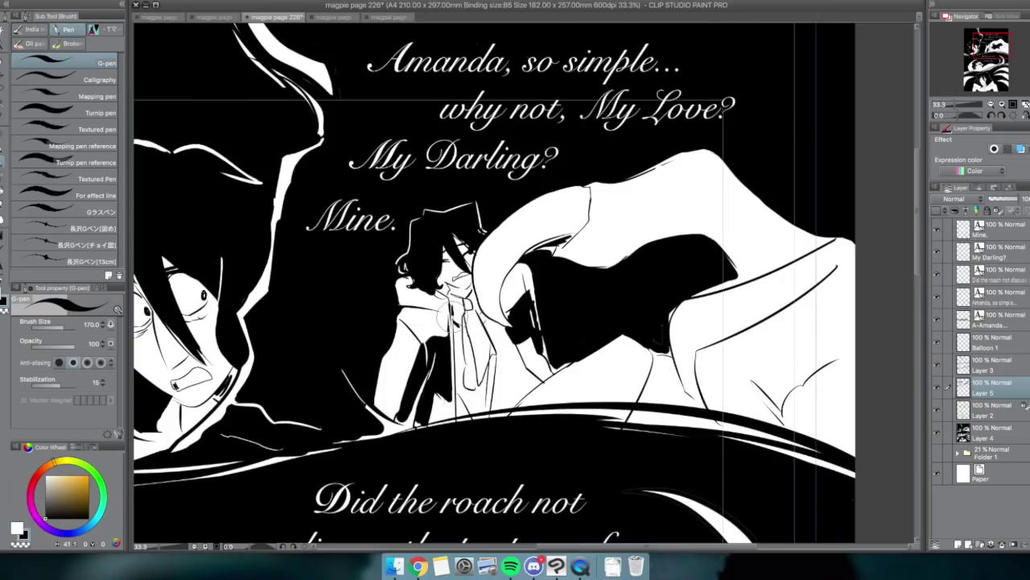
pyautogui.press('super+z')
pyautogui.moveTo(452, 312)
pyautogui.mouseDown()
pyautogui.moveTo(457, 378)
pyautogui.moveTo(451, 368)
pyautogui.moveTo(441, 396)
pyautogui.mouseUp()
pyautogui.press('x')
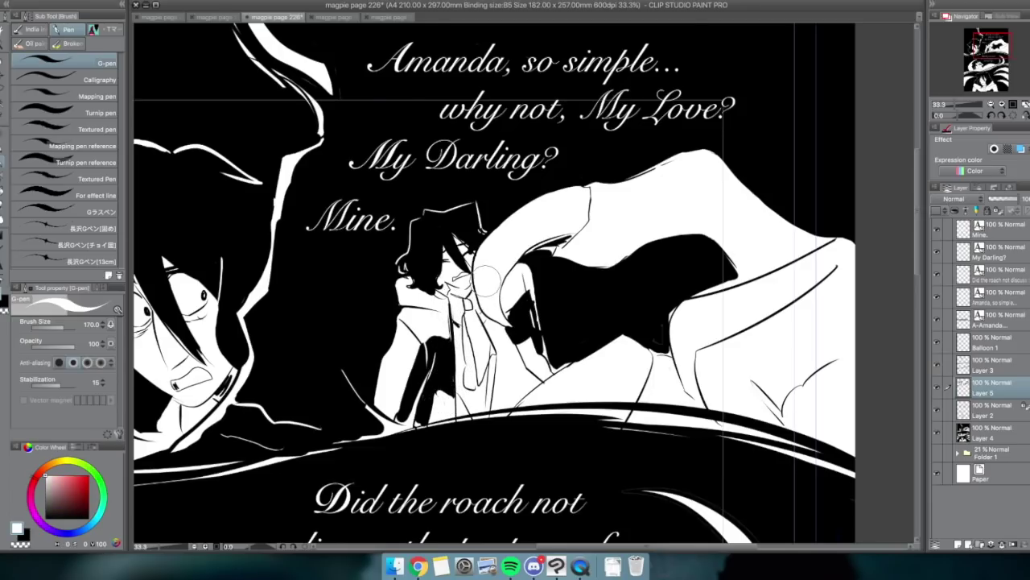
# - Refine the black and white shapes of the small figure's arm beneath the curved fingertip, shaping a slim white strip along its edge
pyautogui.press('x')
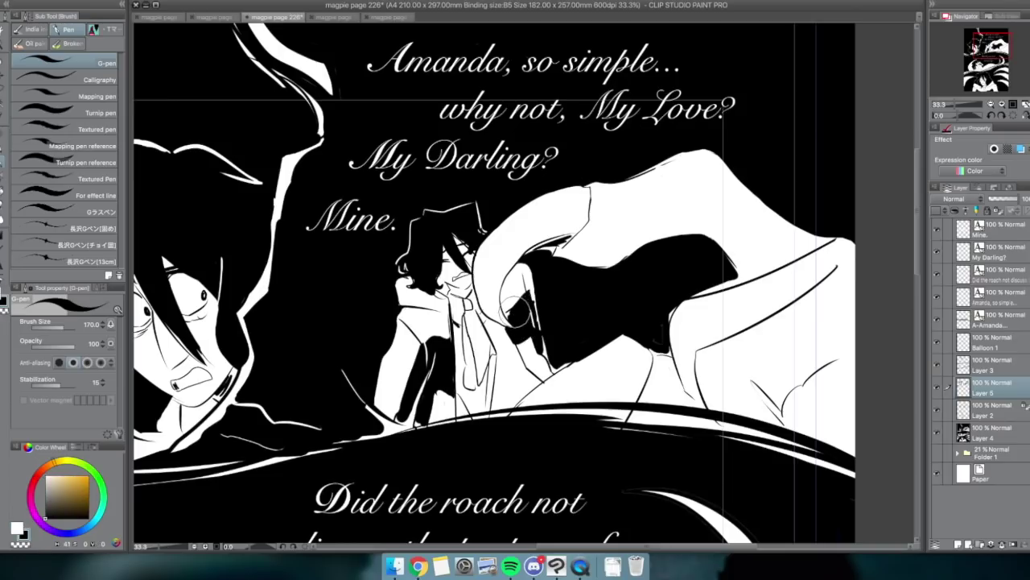
pyautogui.press('x')
pyautogui.moveTo(531, 294)
pyautogui.mouseDown()
pyautogui.moveTo(546, 353)
pyautogui.moveTo(543, 344)
pyautogui.mouseUp()
pyautogui.press('x')
pyautogui.press('x')
pyautogui.press('x')
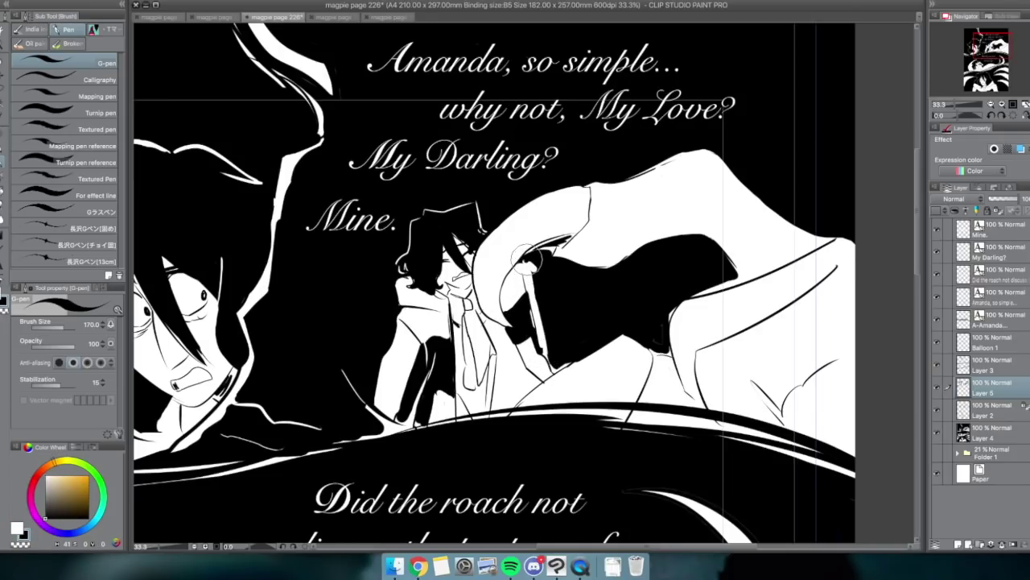
pyautogui.press('x')
pyautogui.press('x')
pyautogui.press('x')
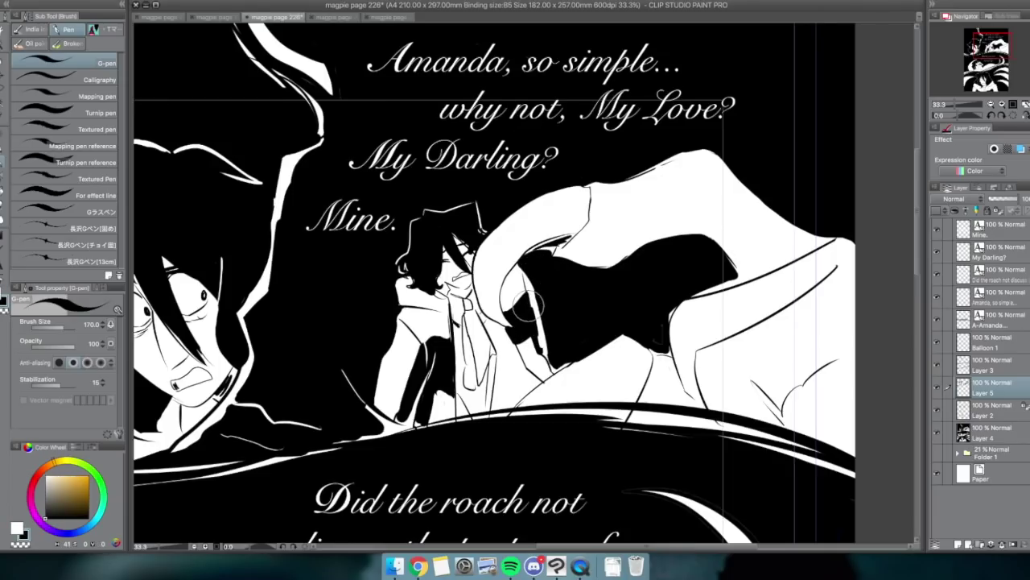